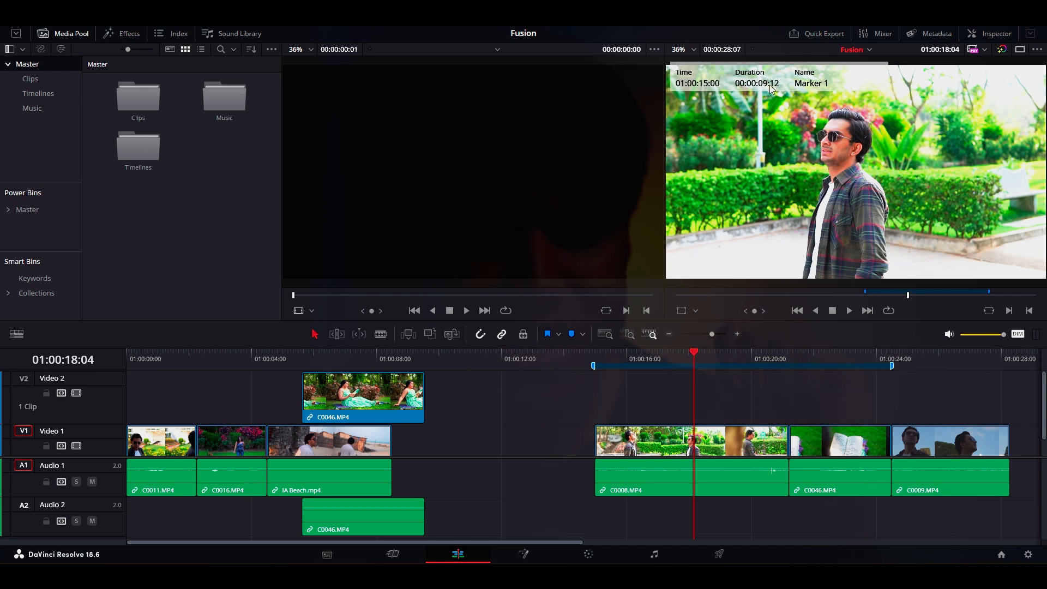
Step: Create a new Fusion composition named Sample with a duration of 00:00:09:12 in the Master bin
right_click(202, 196)
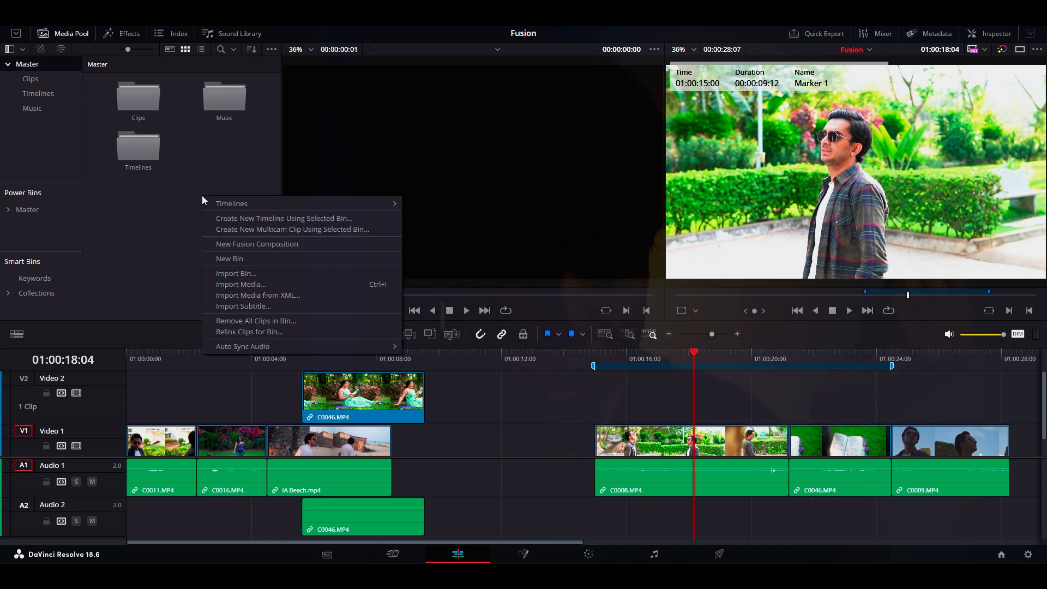
left_click(244, 244)
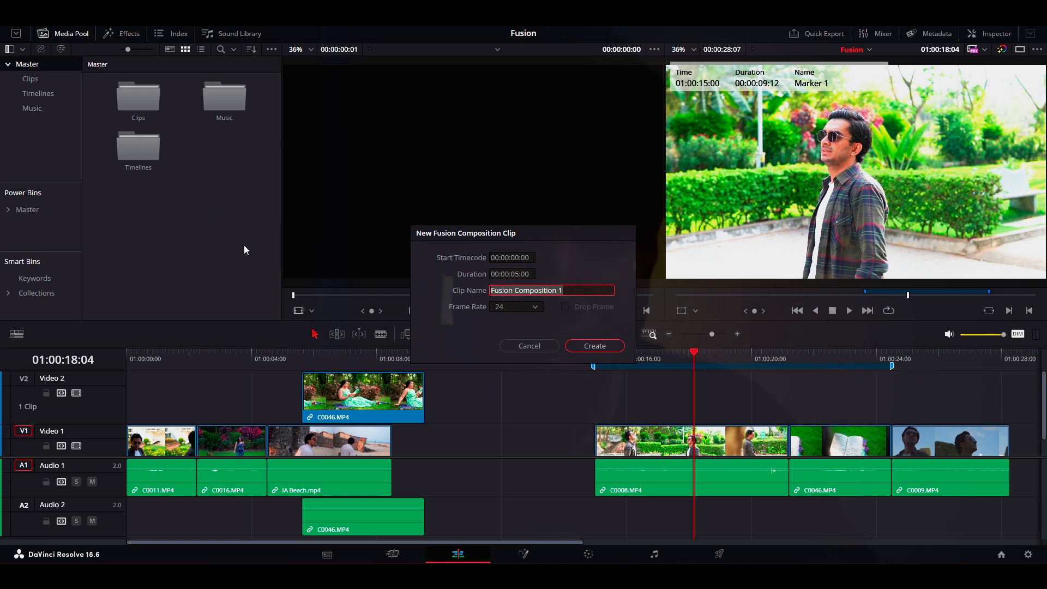
key("BackSpace")
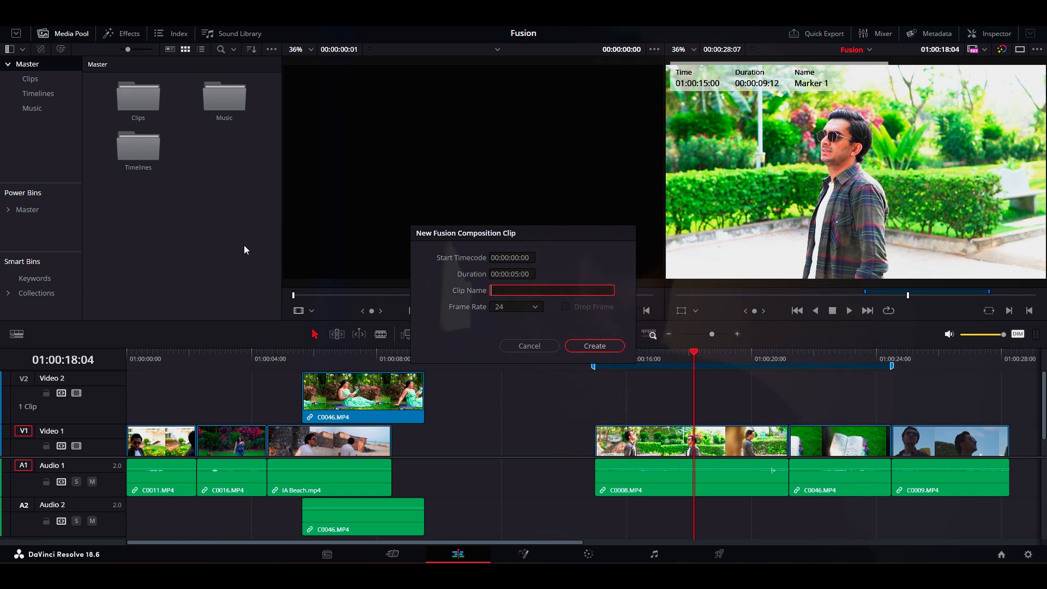
type("Sample")
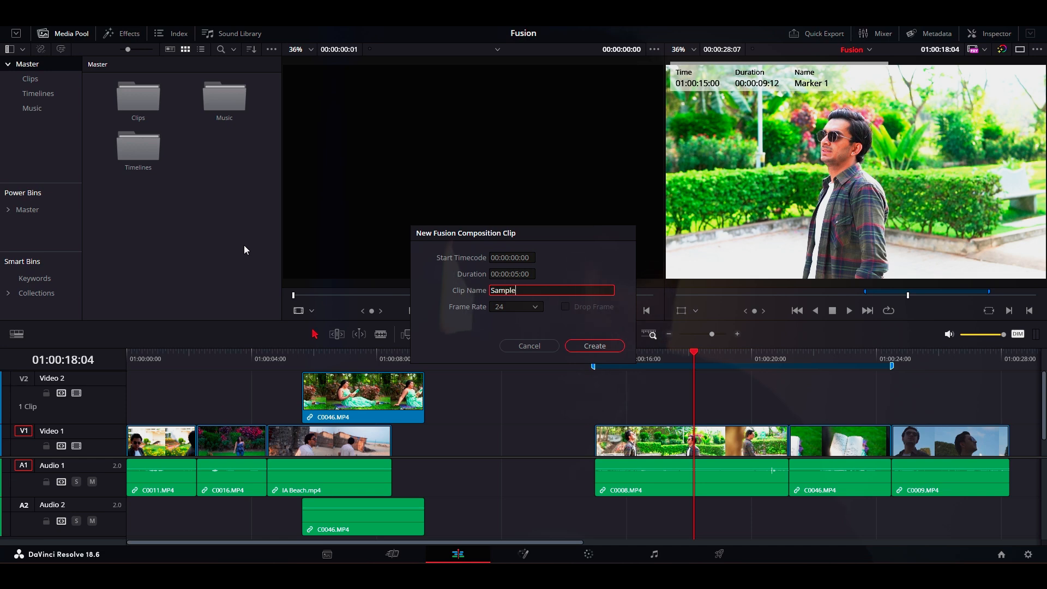
left_click(527, 275)
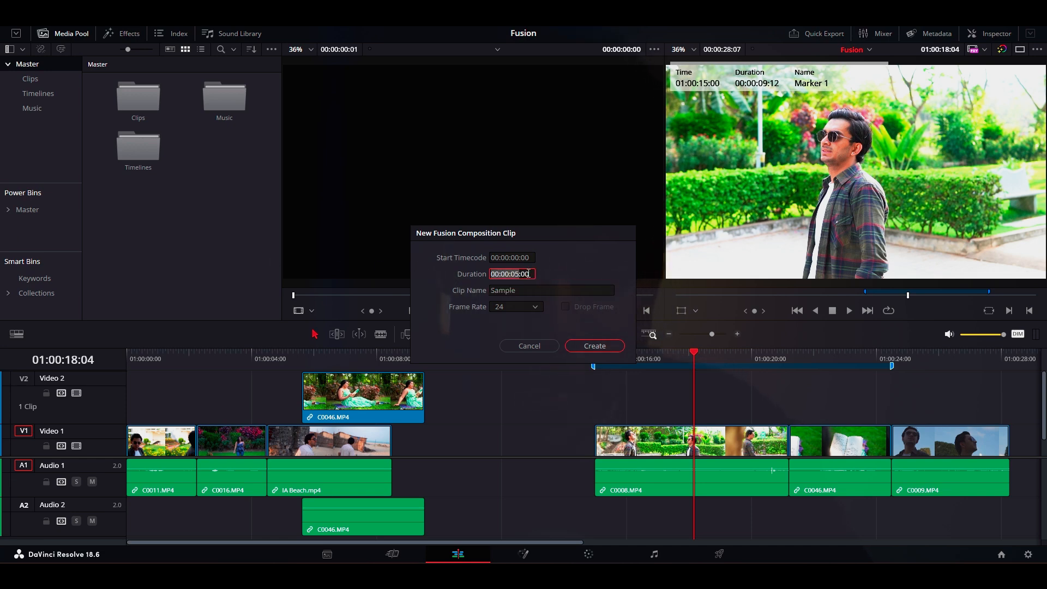
left_click(528, 273)
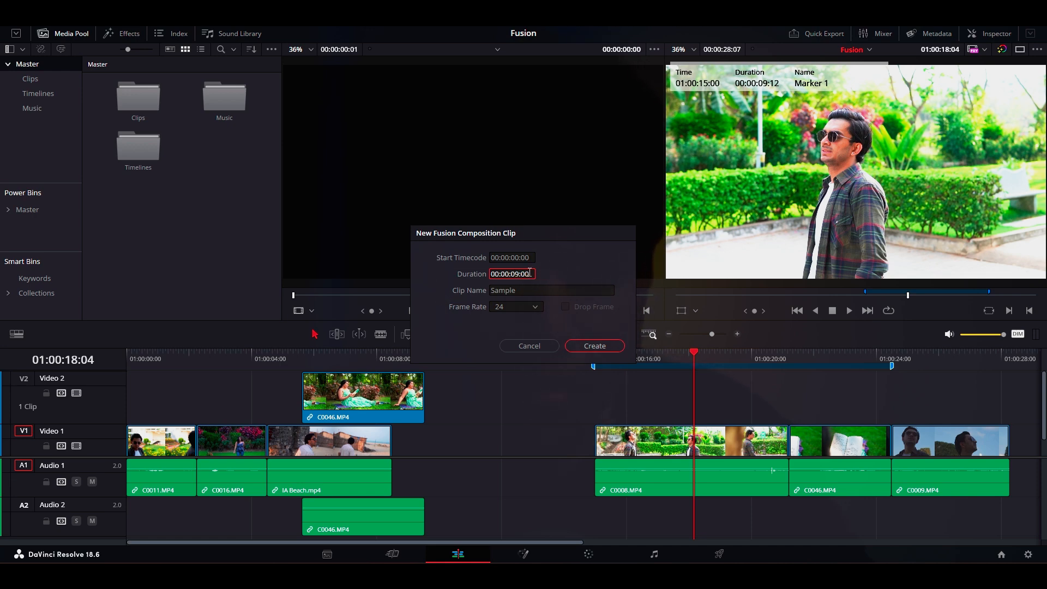
type("12")
left_click(600, 346)
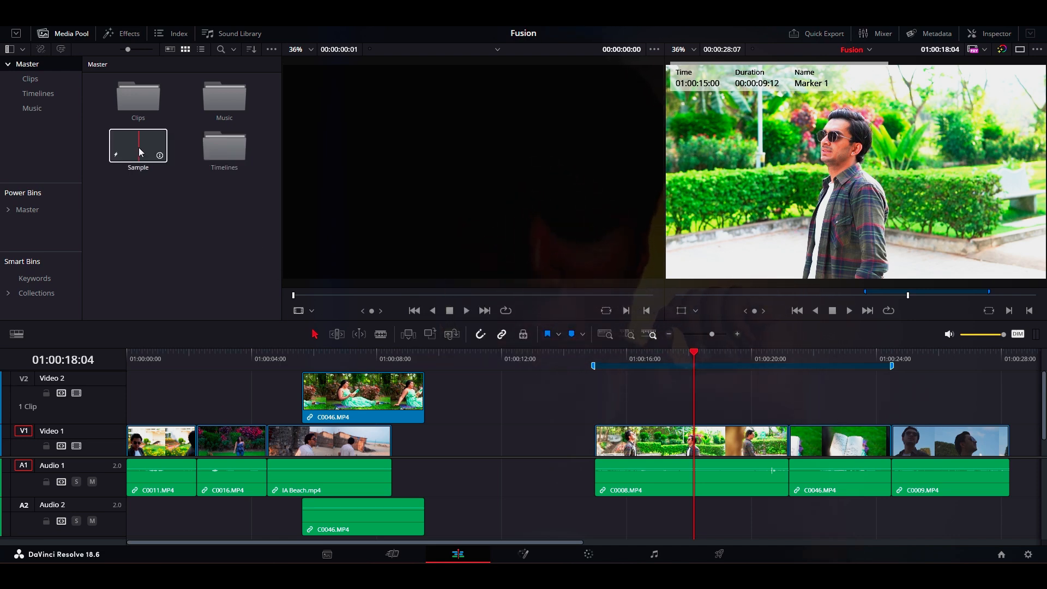
Step: Place the Sample composition on Video 2 above C0008.MP4 at the start of Marker 1 and open it in Fusion
left_click_drag(137, 144, 603, 404)
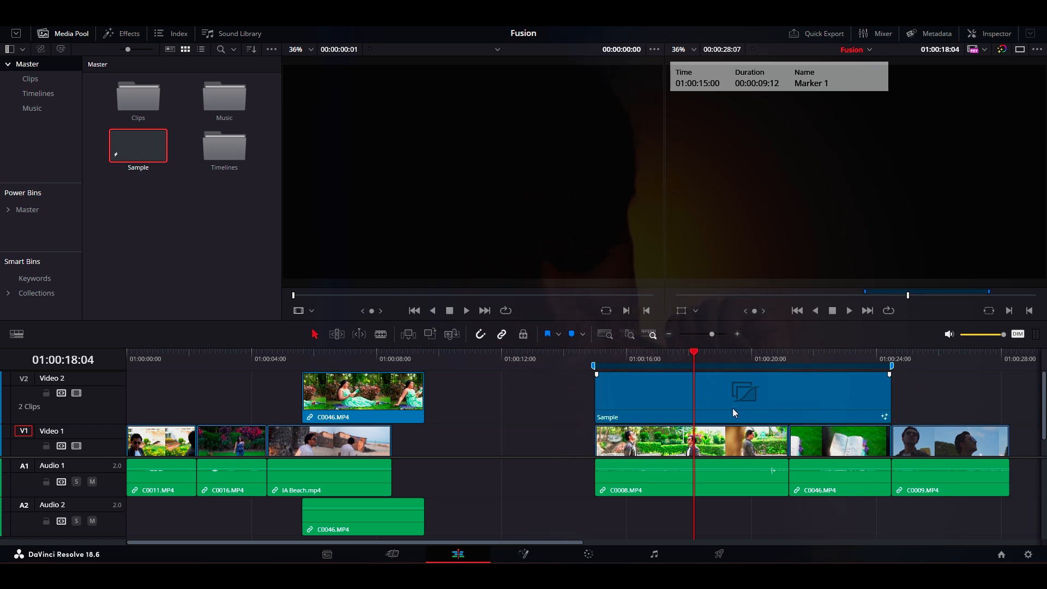
left_click(711, 392)
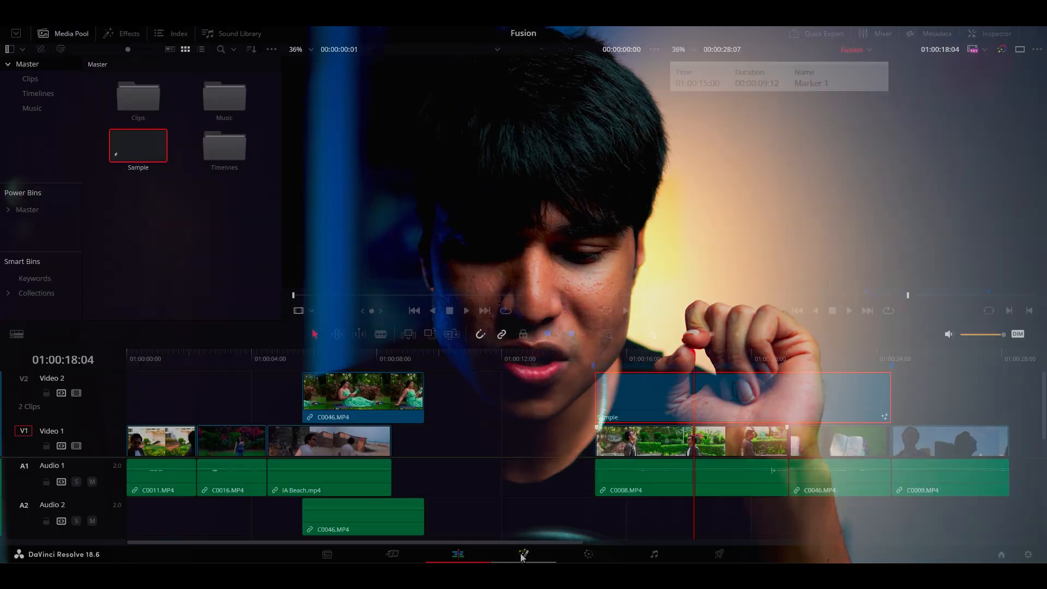
left_click(530, 560)
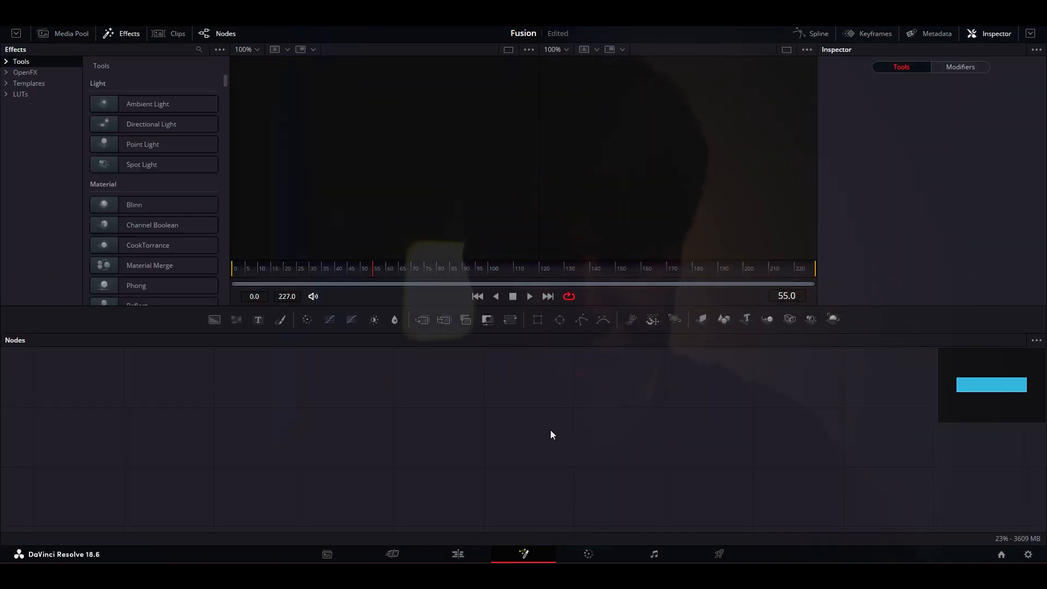
scroll(549, 434, "down", 3)
scroll(703, 470, "up", 5)
scroll(558, 401, "down", 3)
left_click_drag(491, 383, 480, 431)
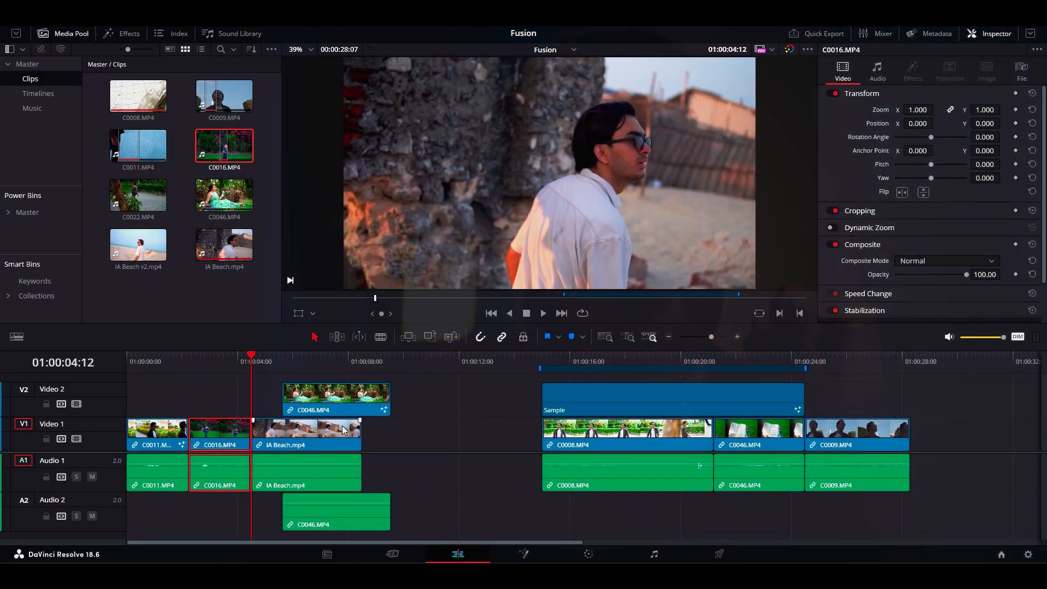
Step: Play C0016.MP4 on the timeline from its start to near its end
left_click_drag(251, 359, 220, 359)
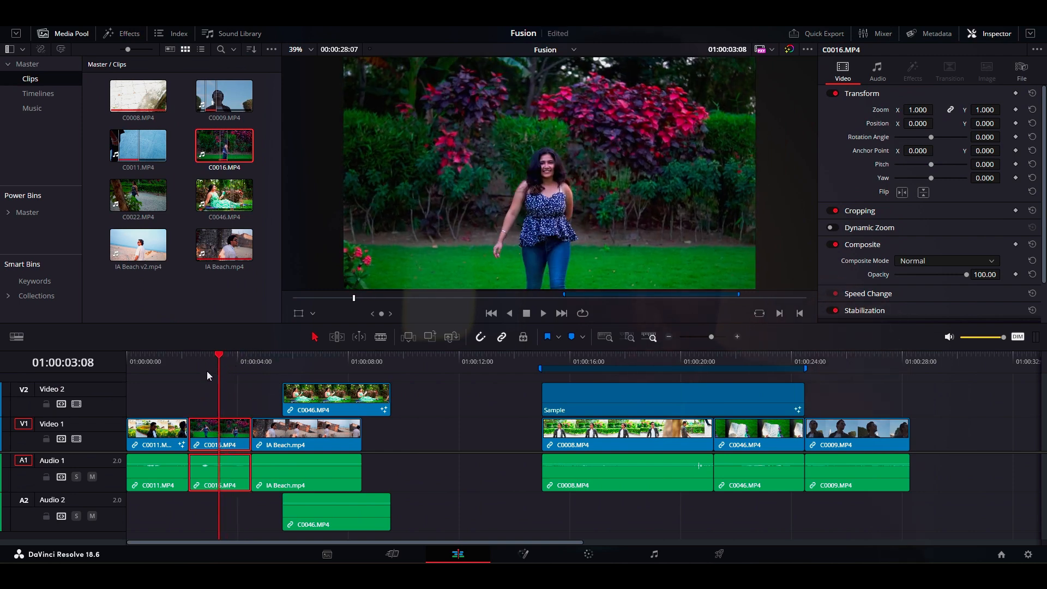
left_click(189, 358)
key("space")
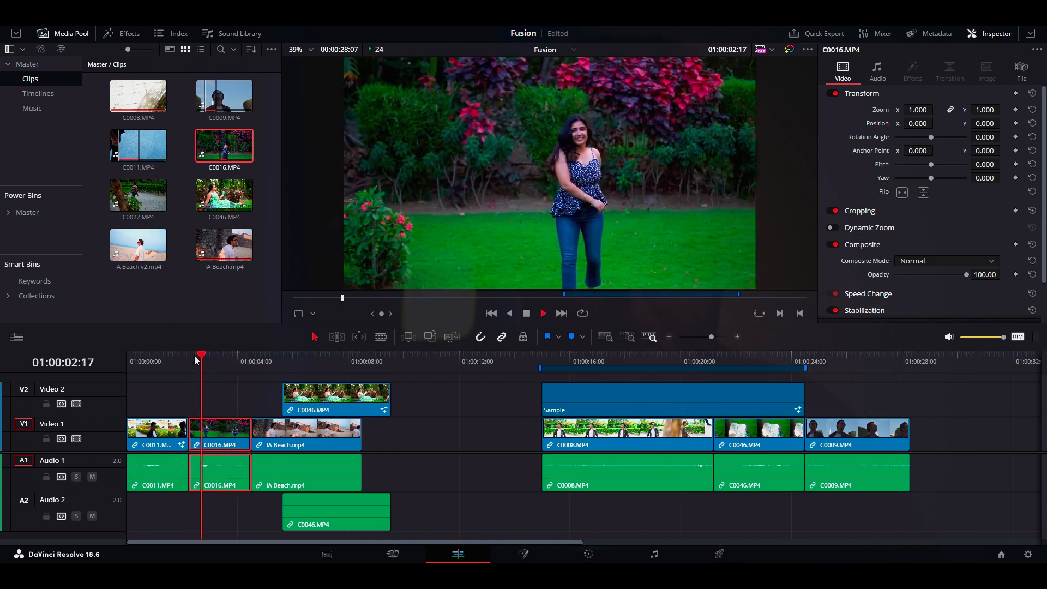
key("space")
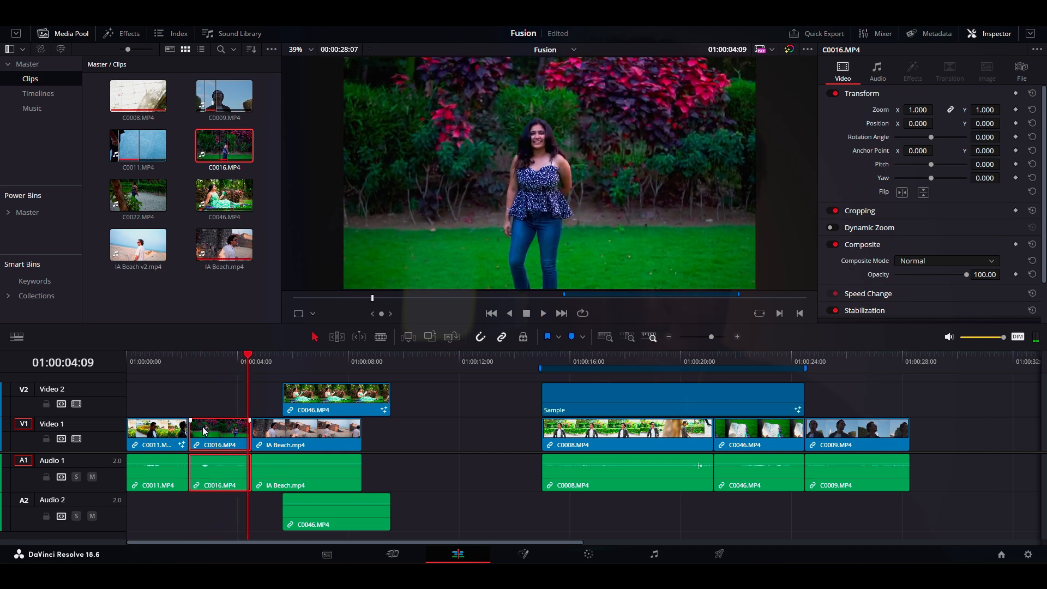
Step: Check the clip duration of C0016.MP4 on Video 1 without changing it
right_click(221, 443)
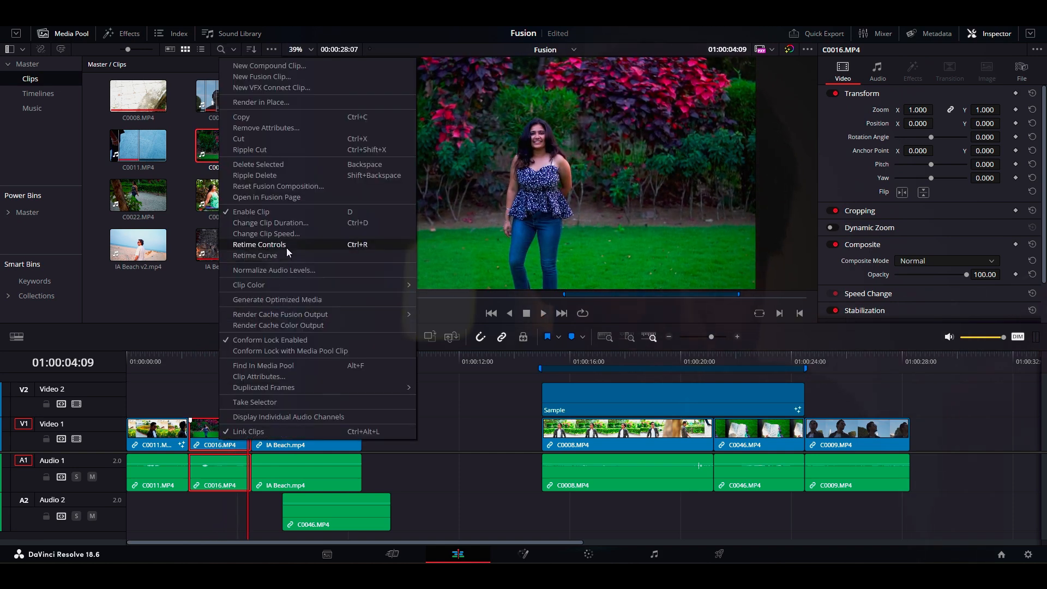
left_click(296, 224)
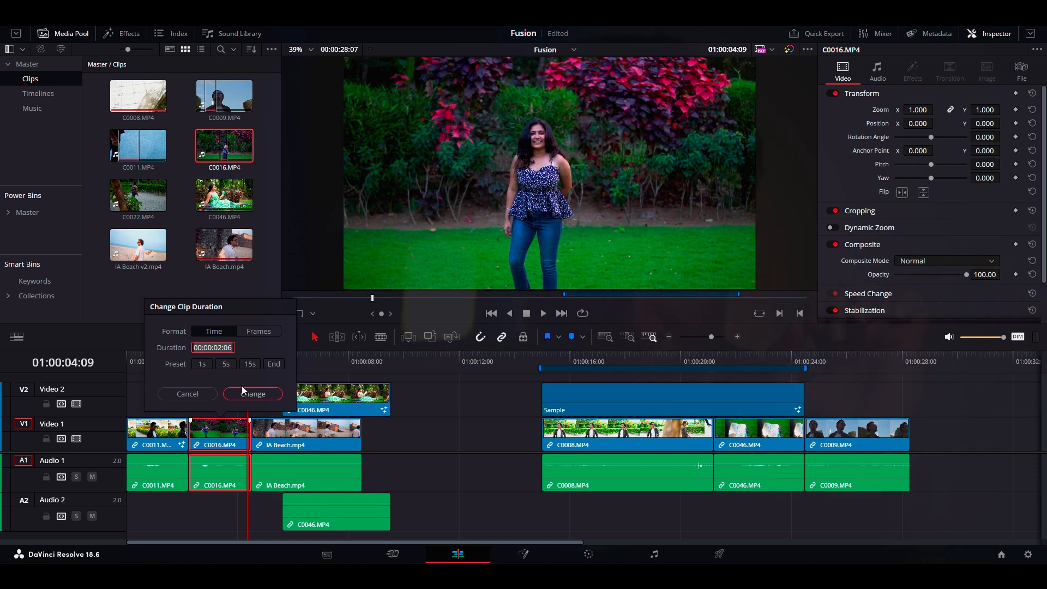
left_click(197, 398)
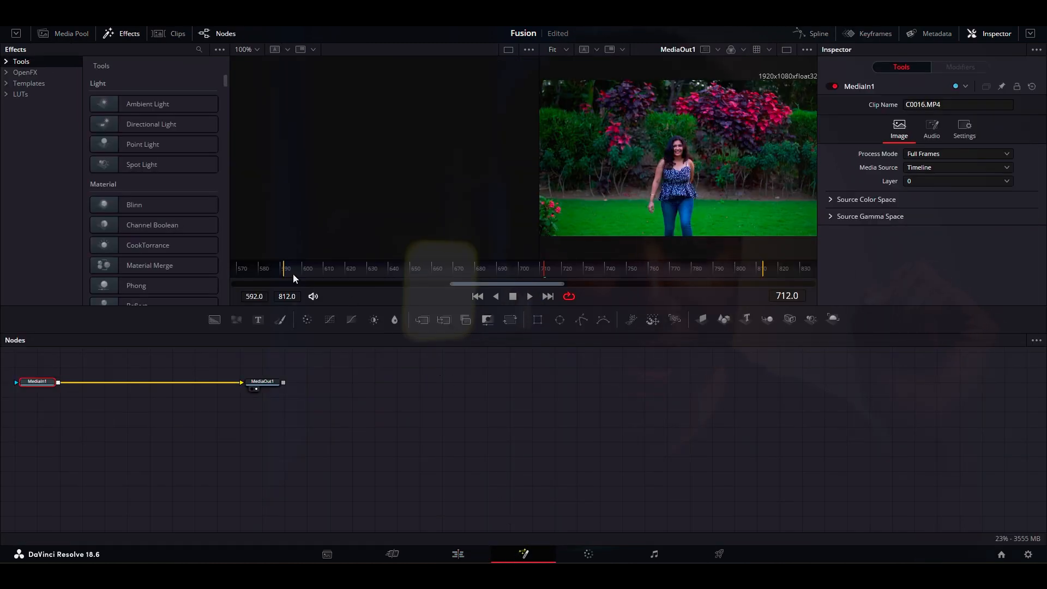
Step: Expand the Fusion time ruler to the full source range of C0016.MP4 and play frames before its render range
left_click_drag(289, 271, 235, 270)
key("space")
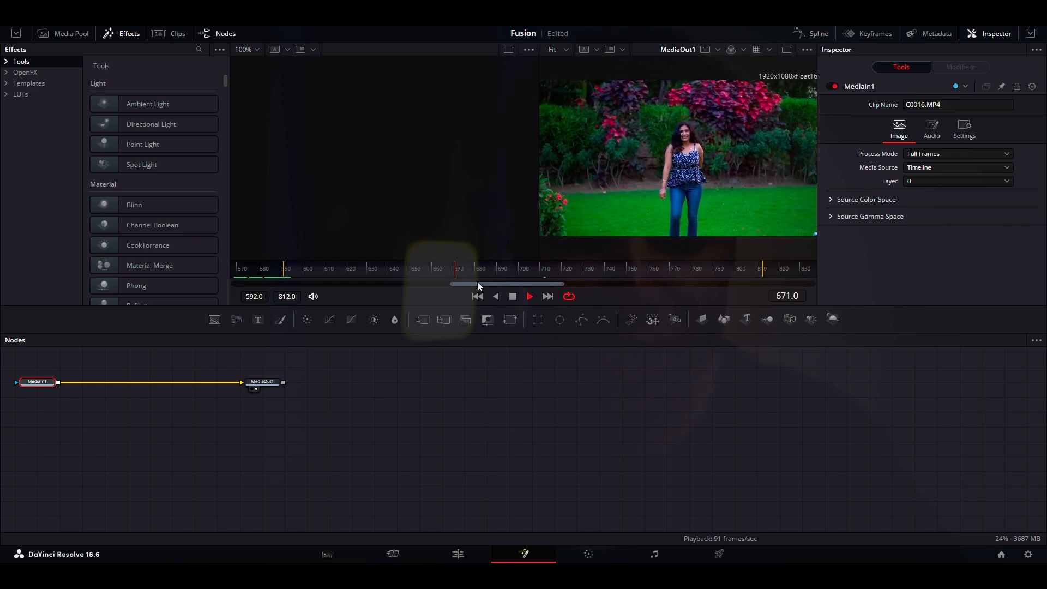
left_click_drag(561, 286, 806, 269)
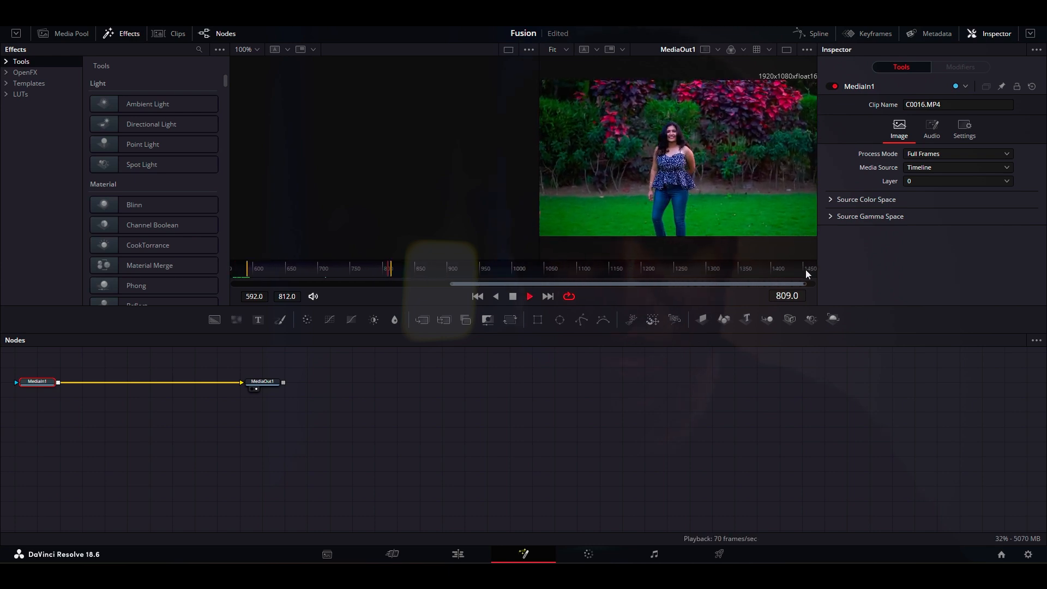
left_click_drag(452, 284, 211, 287)
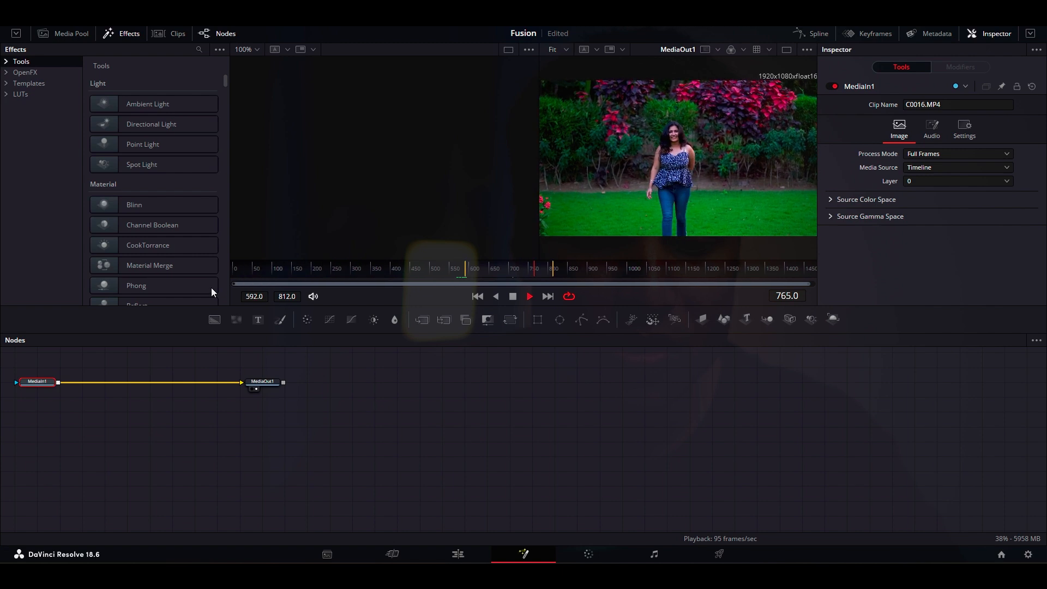
left_click(238, 268)
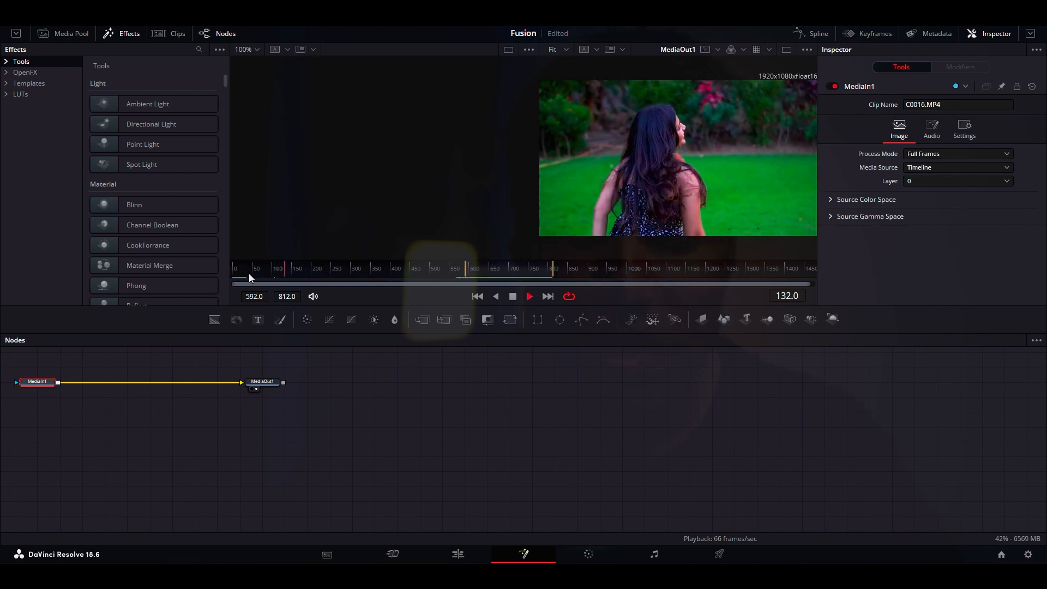
key("space")
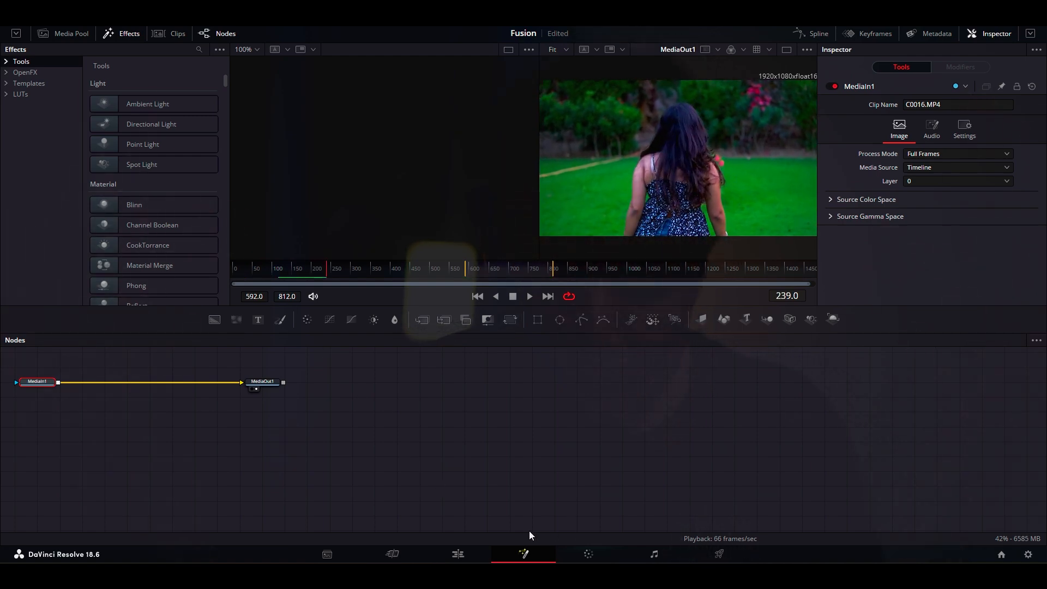
Step: Load C0016.MP4 from the Clips bin in the source viewer and compare it with its frames outside the render range in Fusion
left_click(467, 547)
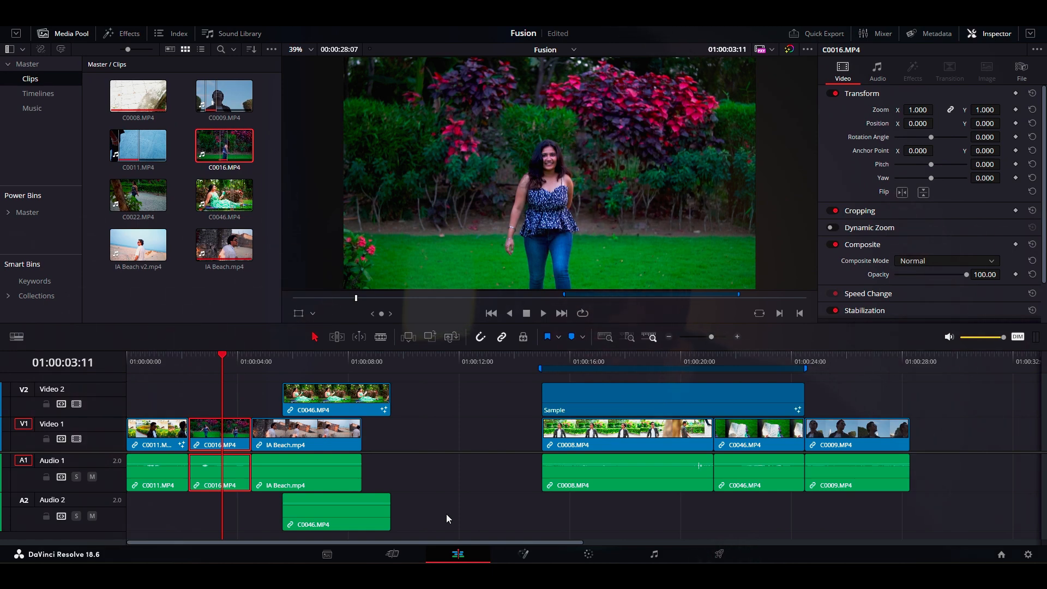
double_click(223, 162)
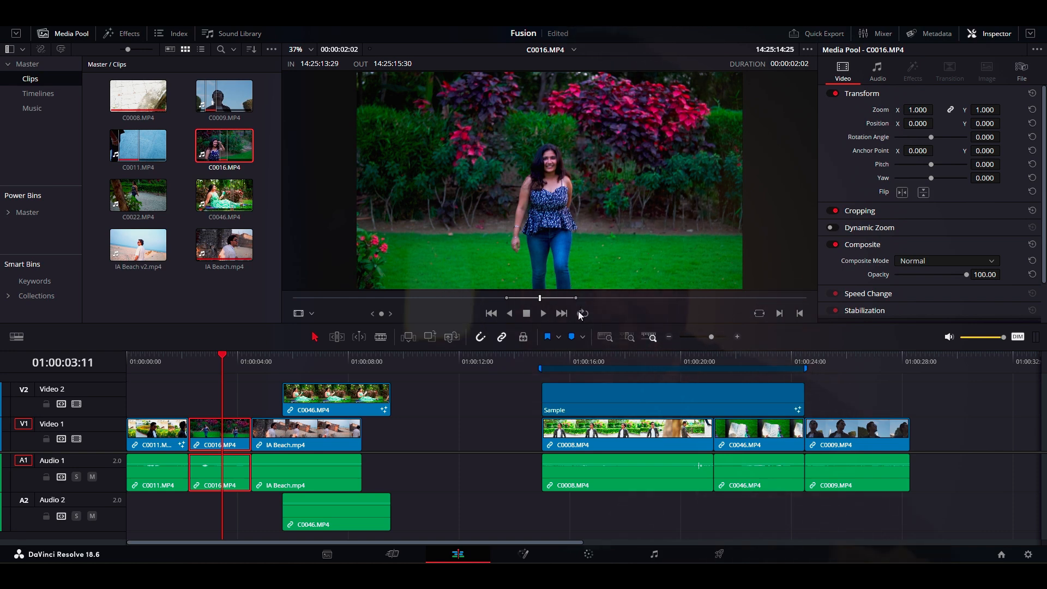
left_click(523, 554)
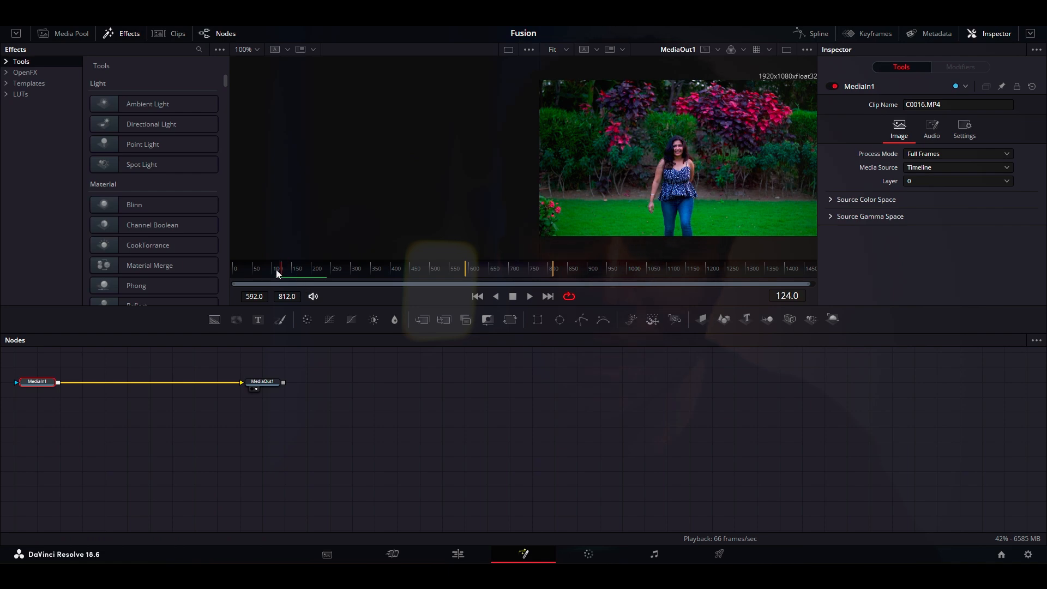
left_click(323, 266)
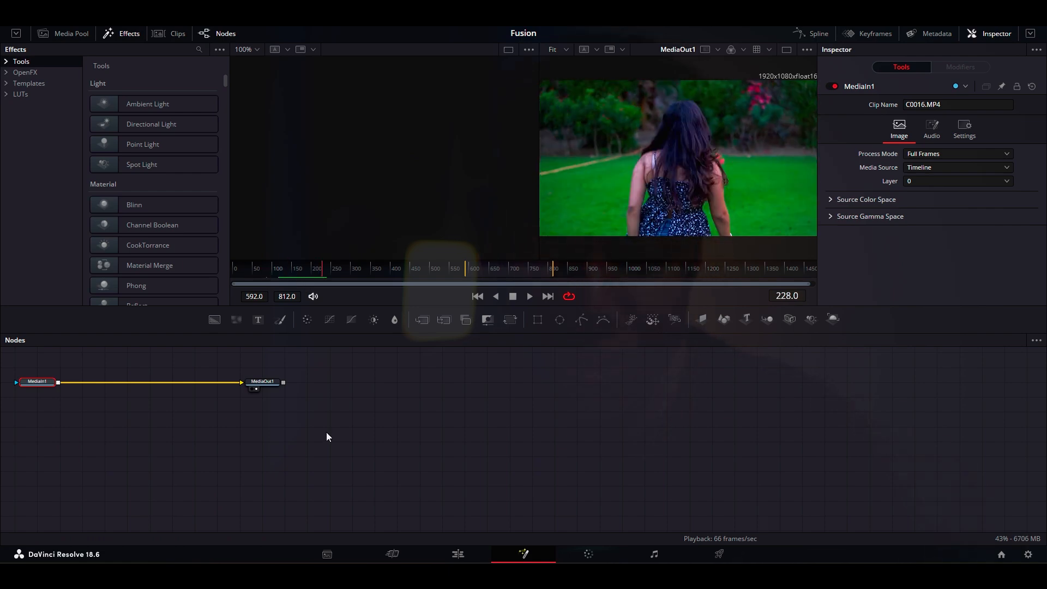
left_click(458, 553)
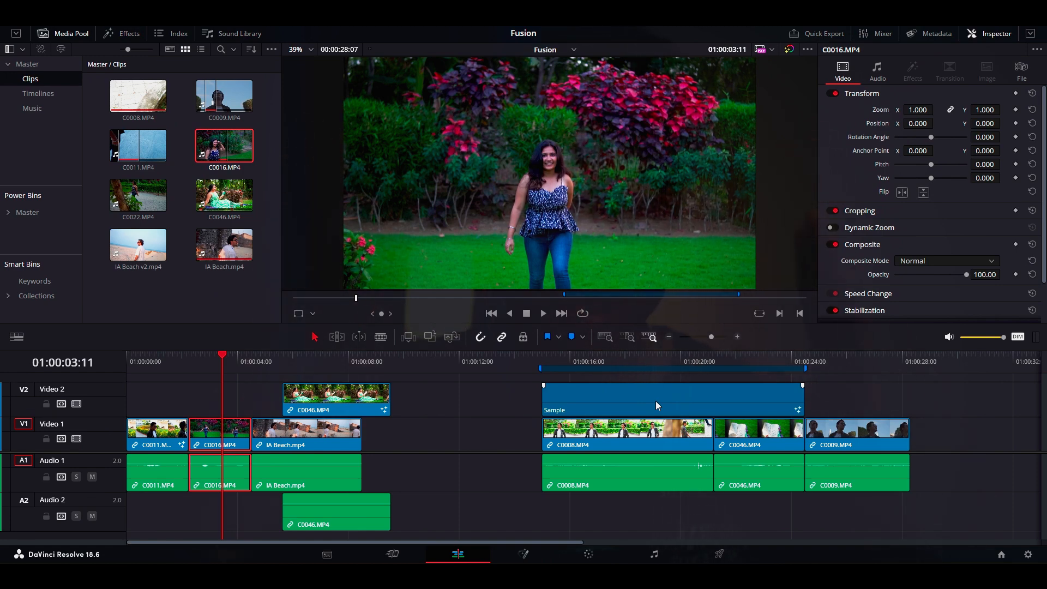
Step: Convert C0008.MP4 on Video 1 into a new Fusion clip with the default name Fusion Clip 1
left_click(643, 442)
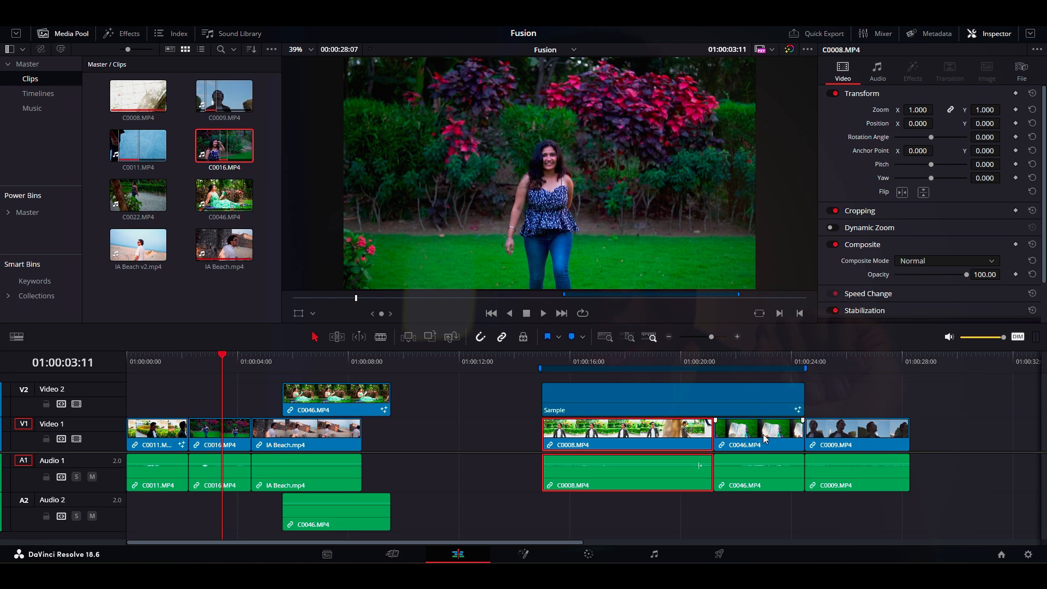
right_click(639, 442)
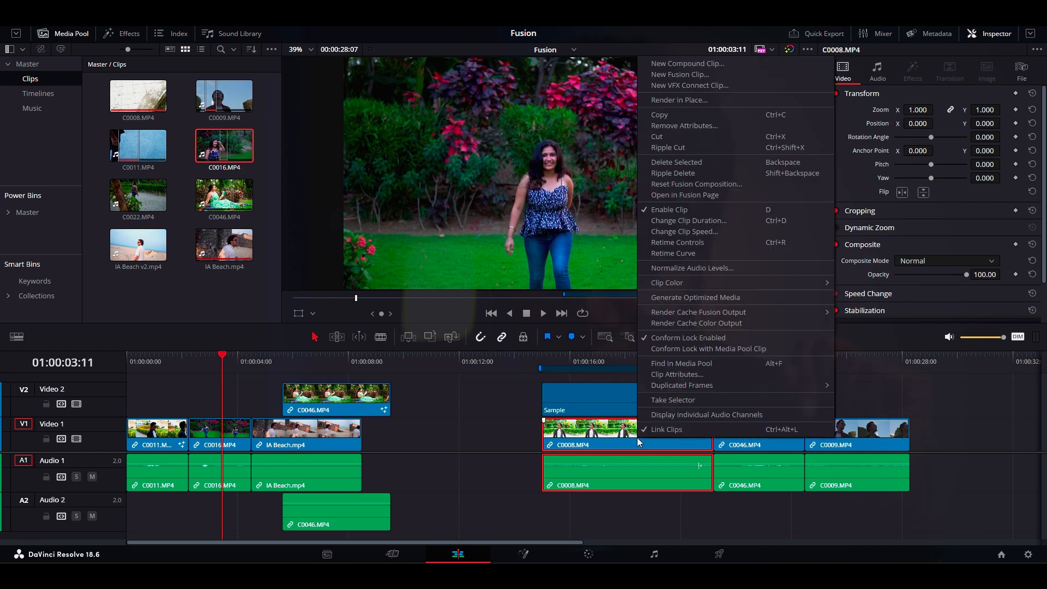
left_click(720, 76)
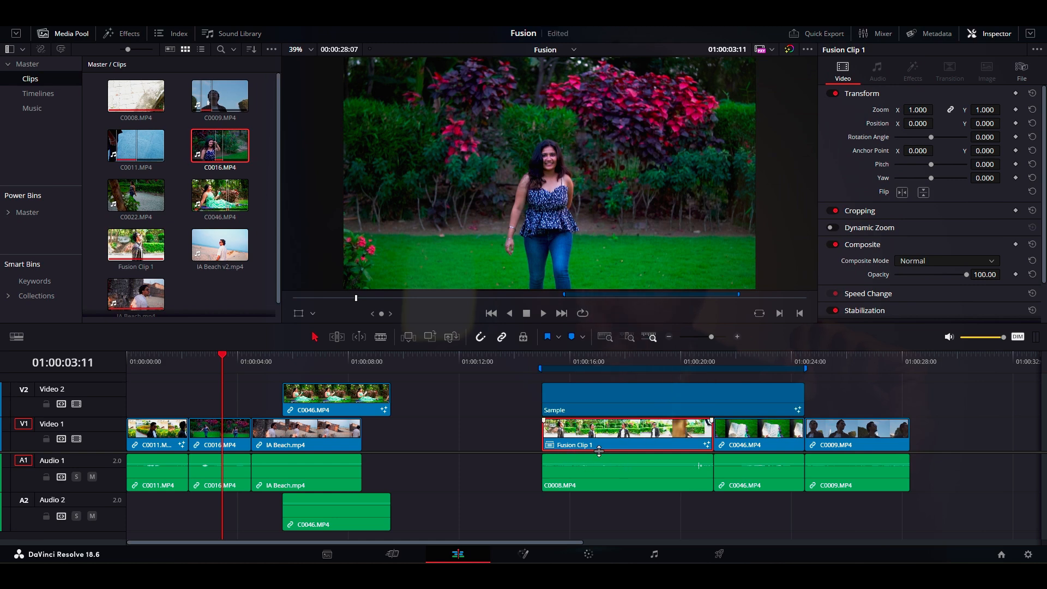
Step: Move the Sample composition along Video 2 to about 01:00:25:00, clear of Fusion Clip 1, and play Fusion Clip 1 in Fusion
left_click_drag(616, 391, 898, 391)
left_click(599, 355)
left_click(607, 354)
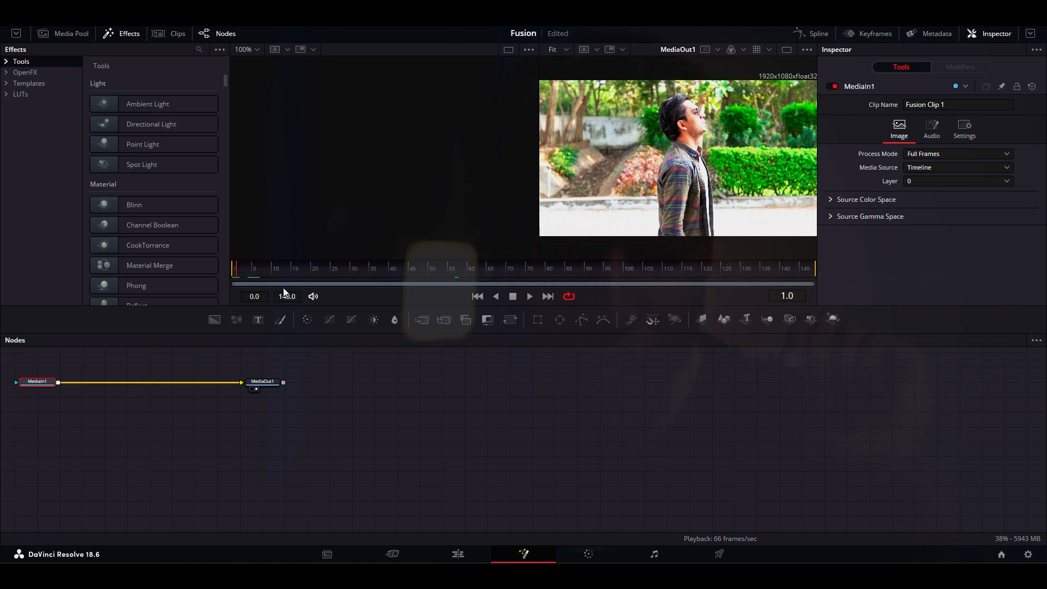
key("space")
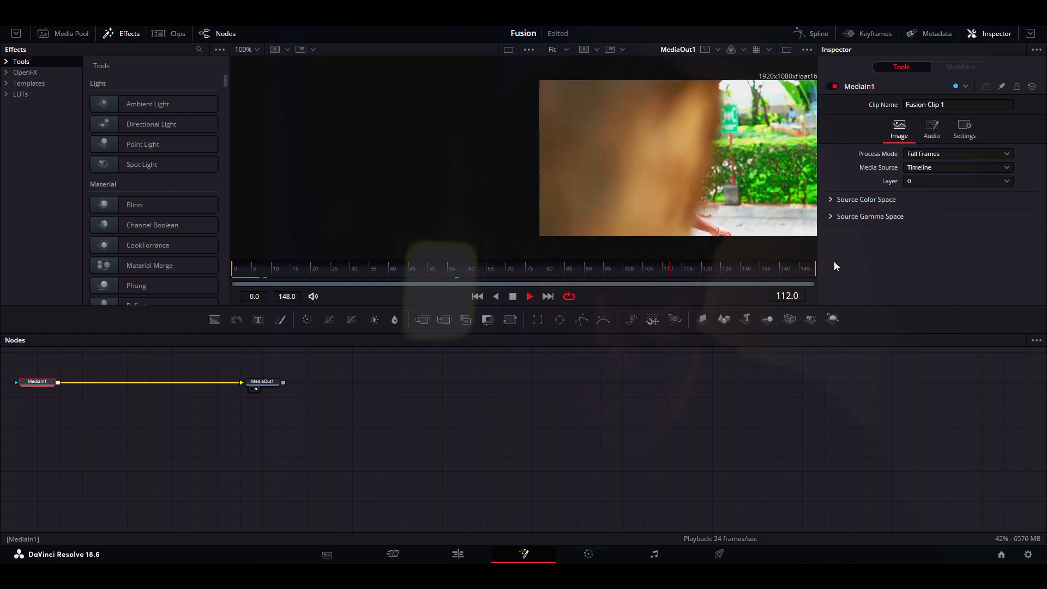
left_click(467, 553)
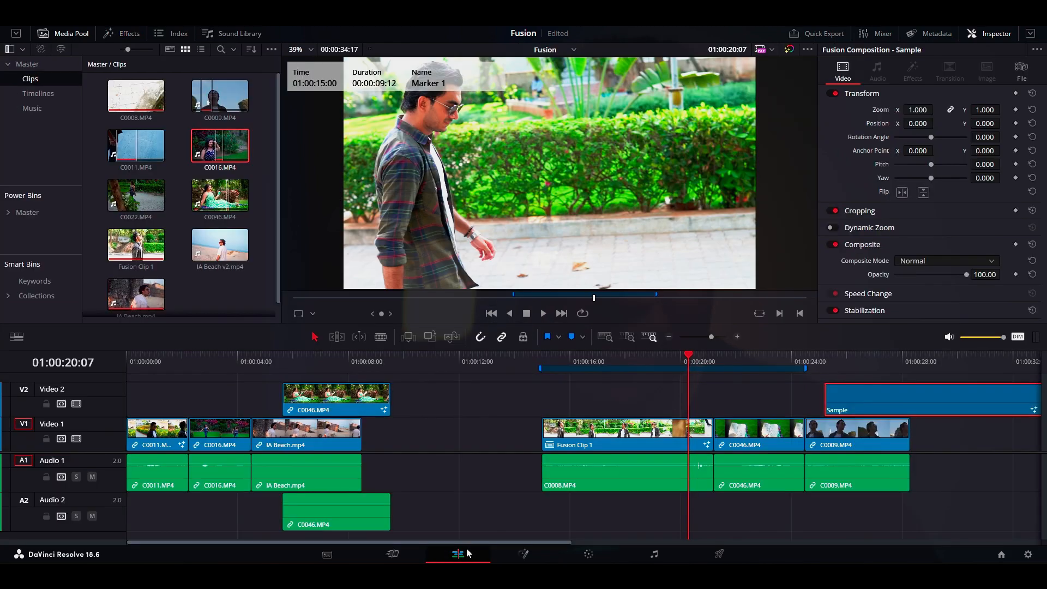
Step: Position the playhead at 01:00:21:05, at the cut between Fusion Clip 1 and C0046.MP4 on Video 1
left_click_drag(739, 360, 751, 362)
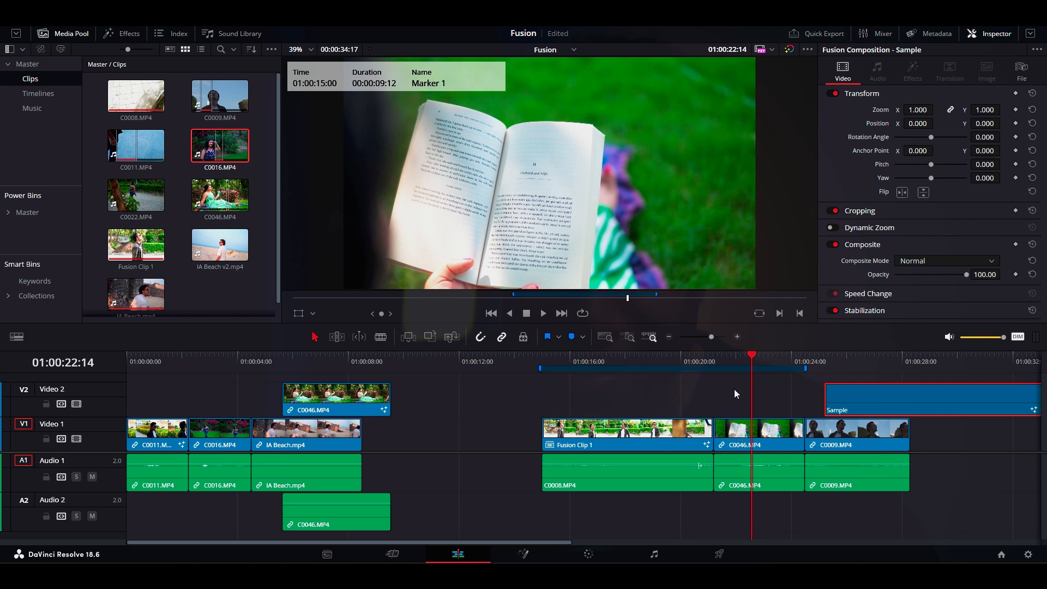
left_click(719, 355)
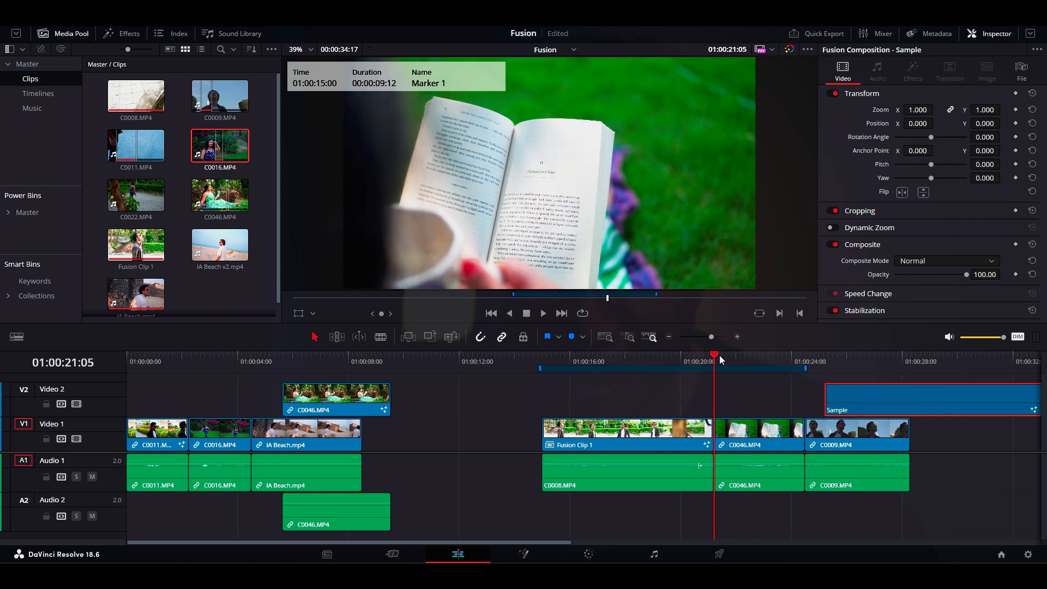
Step: Play C0046.MP4 on Video 1, open it in Fusion, and examine its frames before the render range across the full time ruler
key("space")
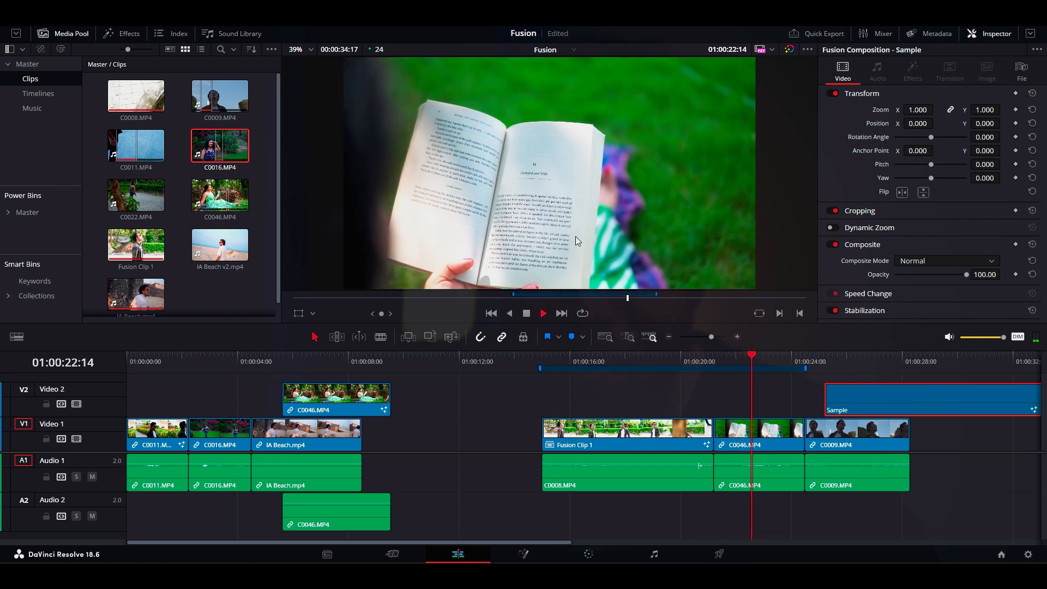
key("space")
left_click(754, 355)
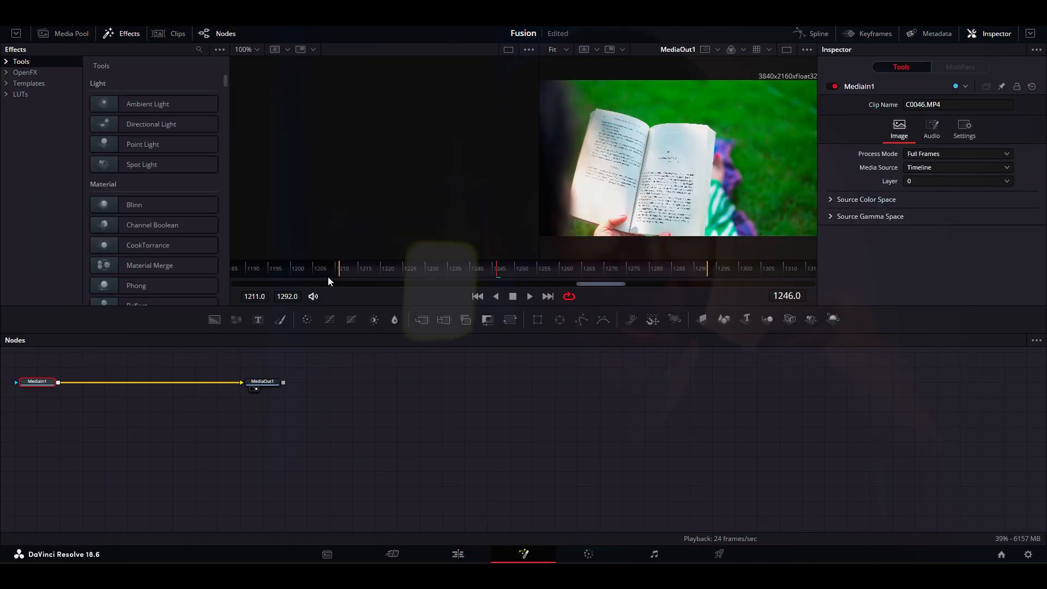
left_click_drag(624, 283, 809, 285)
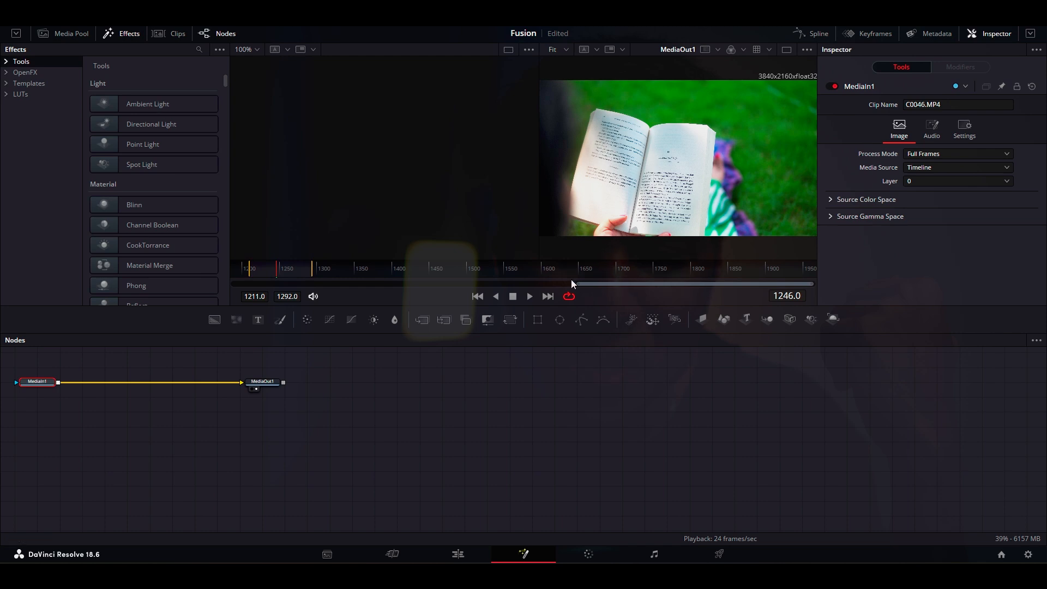
left_click_drag(578, 283, 233, 283)
left_click(253, 295)
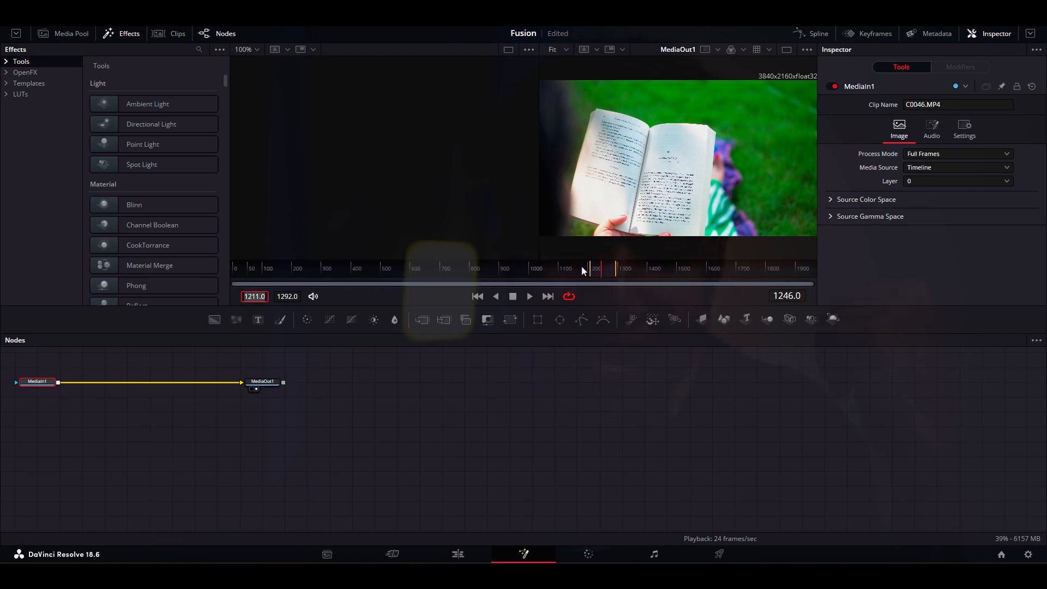
left_click_drag(430, 268, 578, 275)
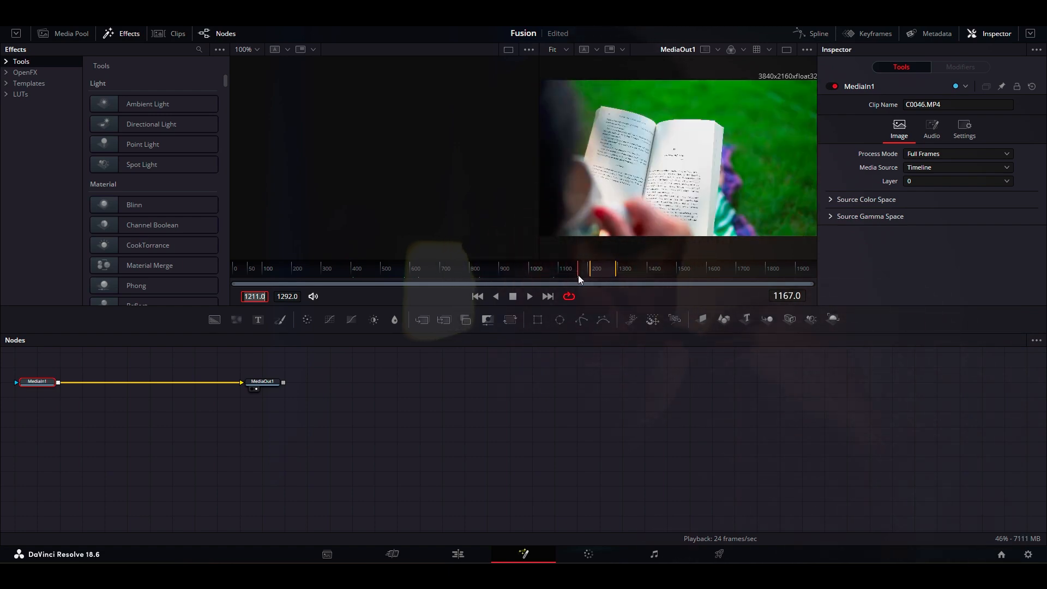
Step: Convert C0046.MP4 on Video 1 into a new Fusion clip and move the Sample composition on Video 2 back over both Fusion clips
left_click(459, 554)
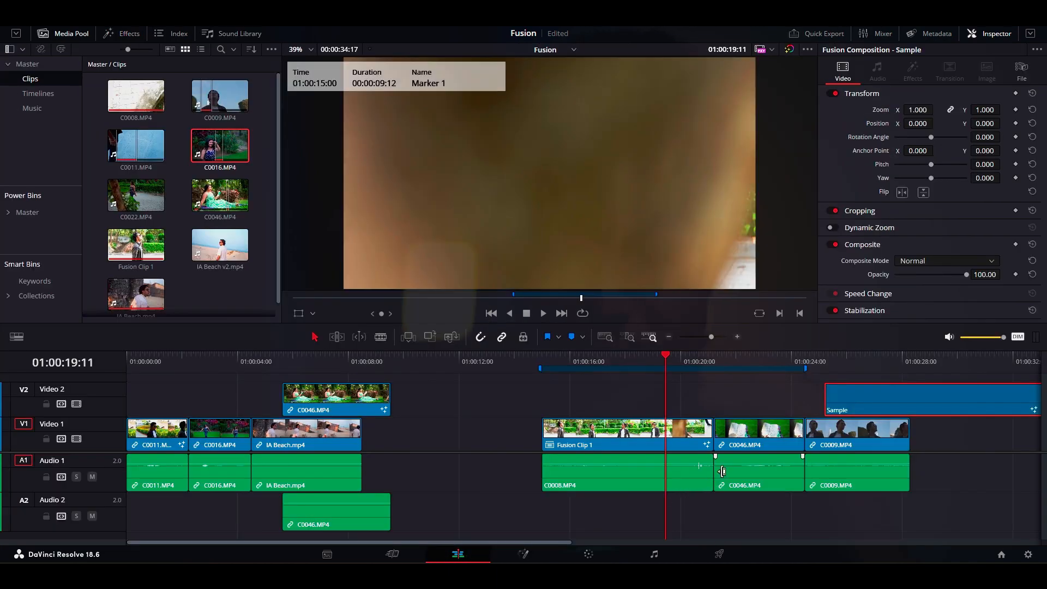
right_click(765, 439)
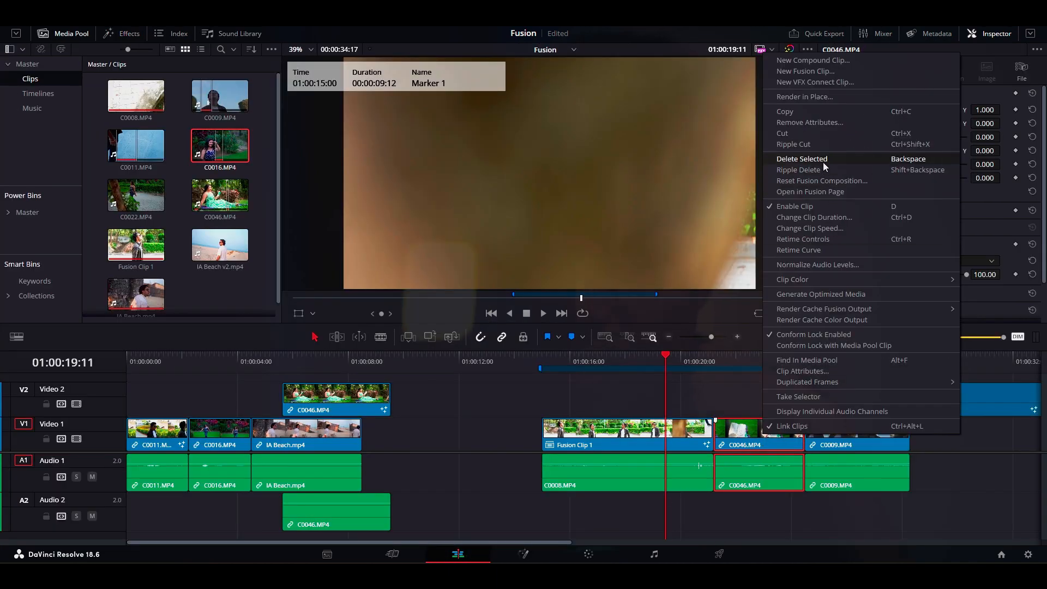
left_click(829, 71)
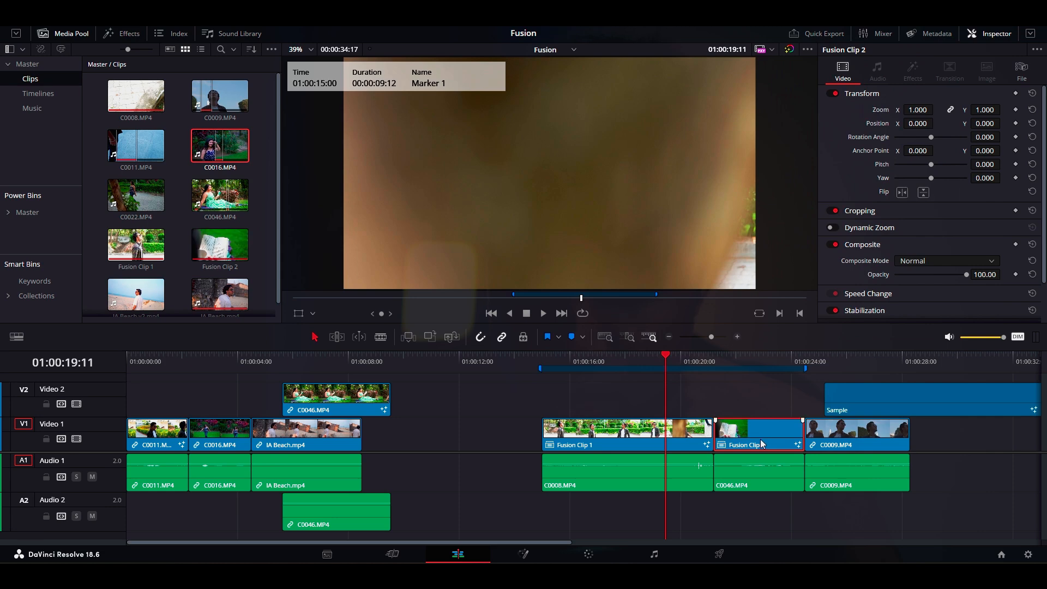
left_click_drag(938, 397, 659, 398)
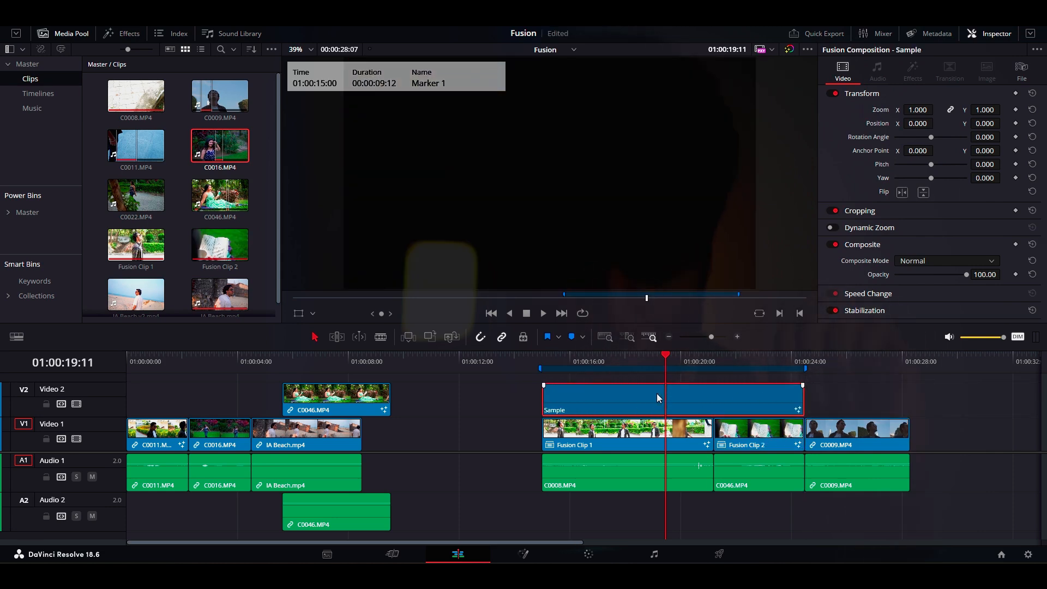
left_click_drag(644, 354, 655, 360)
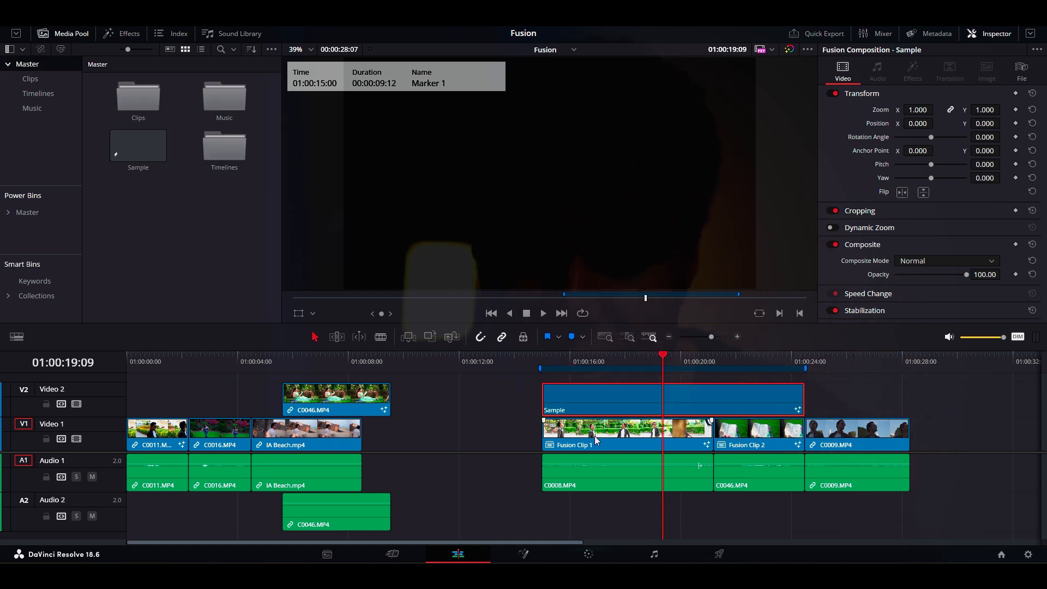
Step: Place Fusion Clip 1 and Fusion Clip 2 from Video 1 in the Master bin
left_click(620, 432)
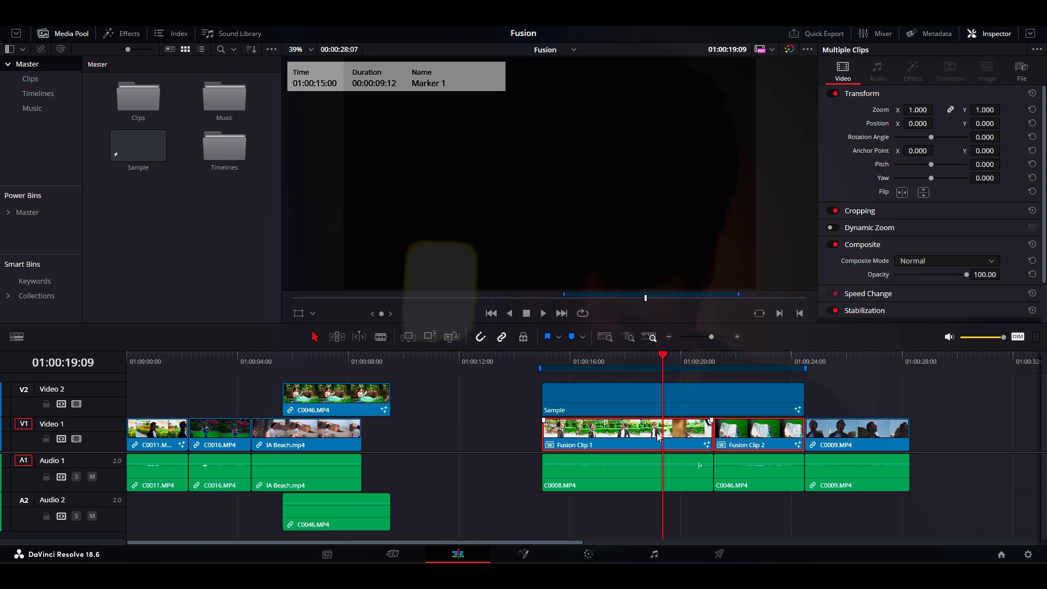
left_click_drag(630, 430, 163, 224)
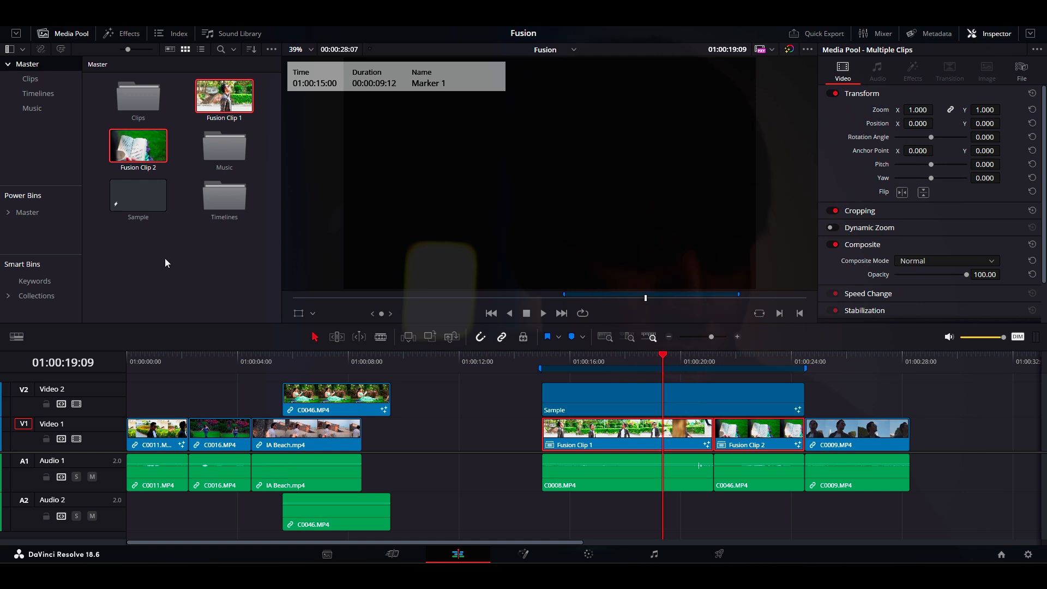
Step: Create a bin named Fusion Clips inside the Master bin
right_click(152, 263)
left_click(103, 217)
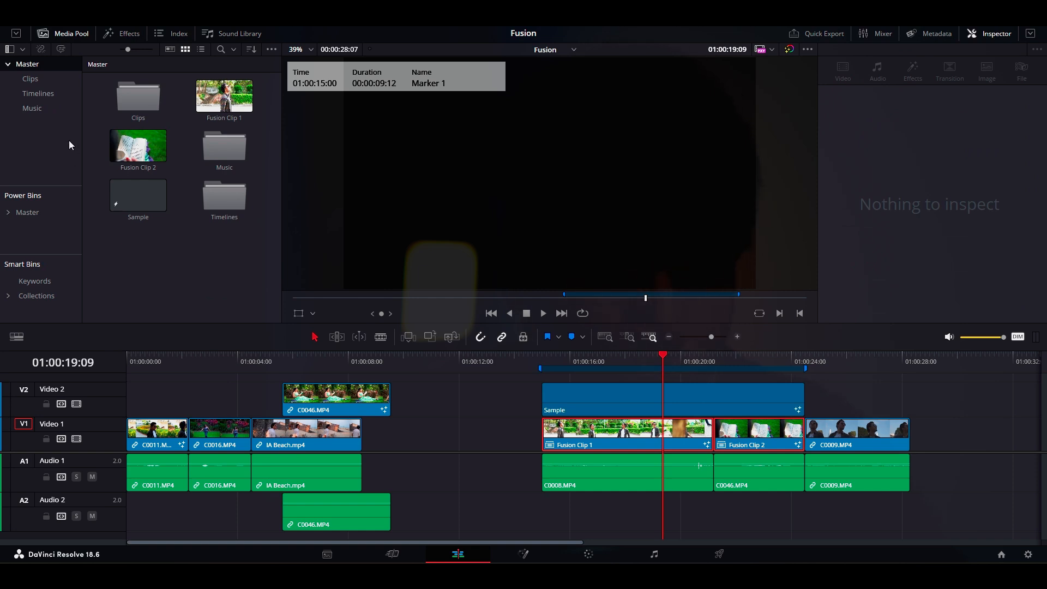
right_click(132, 247)
left_click(133, 255)
type("Fusion Clips")
key("Return")
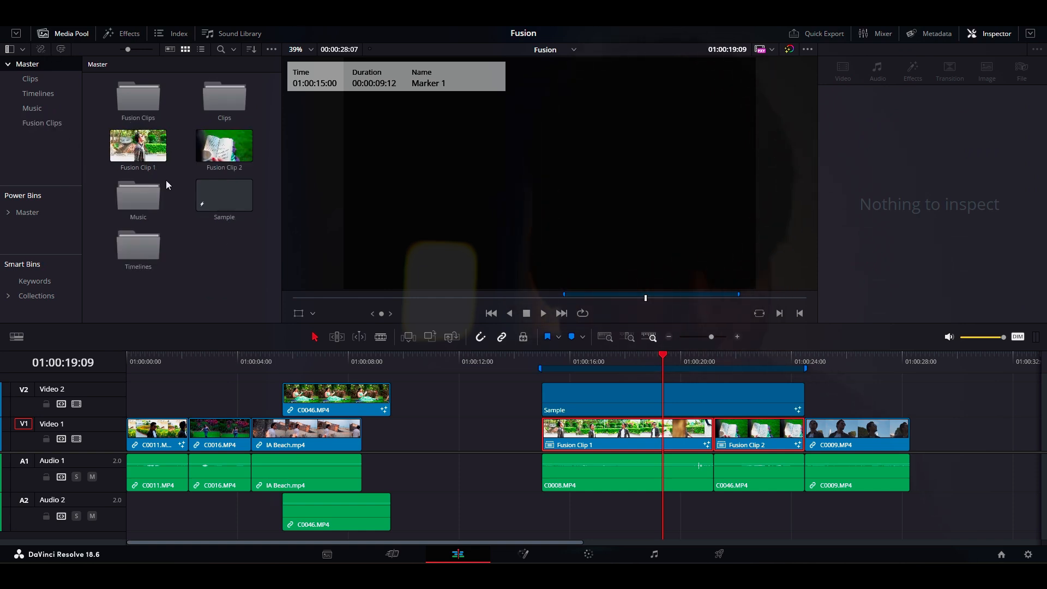
Step: Move Fusion Clip 1 and Fusion Clip 2 into the Fusion Clips bin and open that bin
left_click_drag(225, 148, 153, 107)
double_click(146, 142)
left_click(27, 64)
left_click_drag(224, 97, 140, 146)
double_click(223, 98)
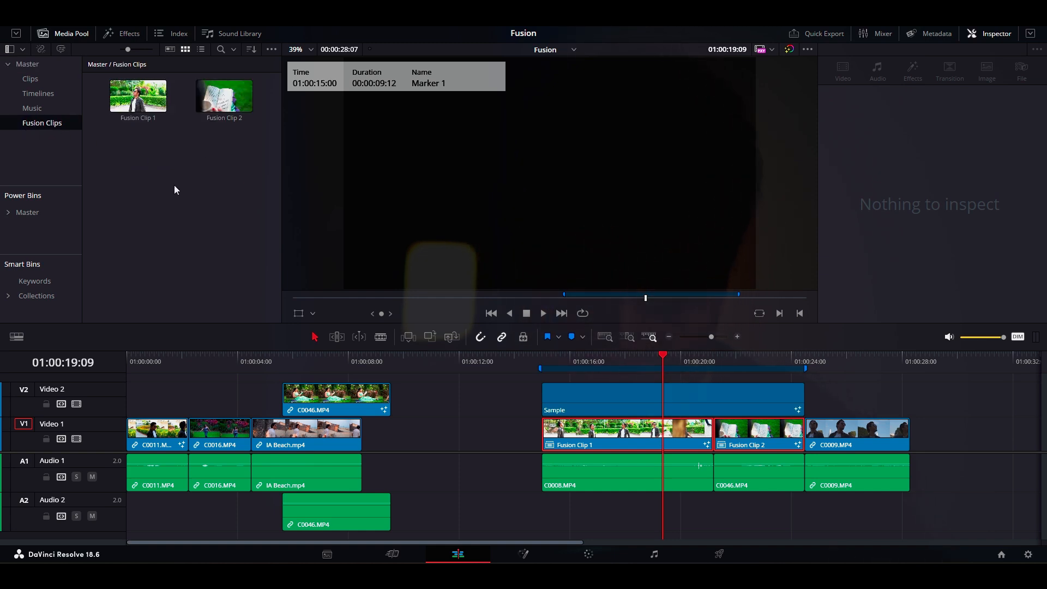
Step: Merge Fusion Clip 1 and Fusion Clip 2 in the Sample composition's node graph in Fusion and scrub through the result
left_click(524, 554)
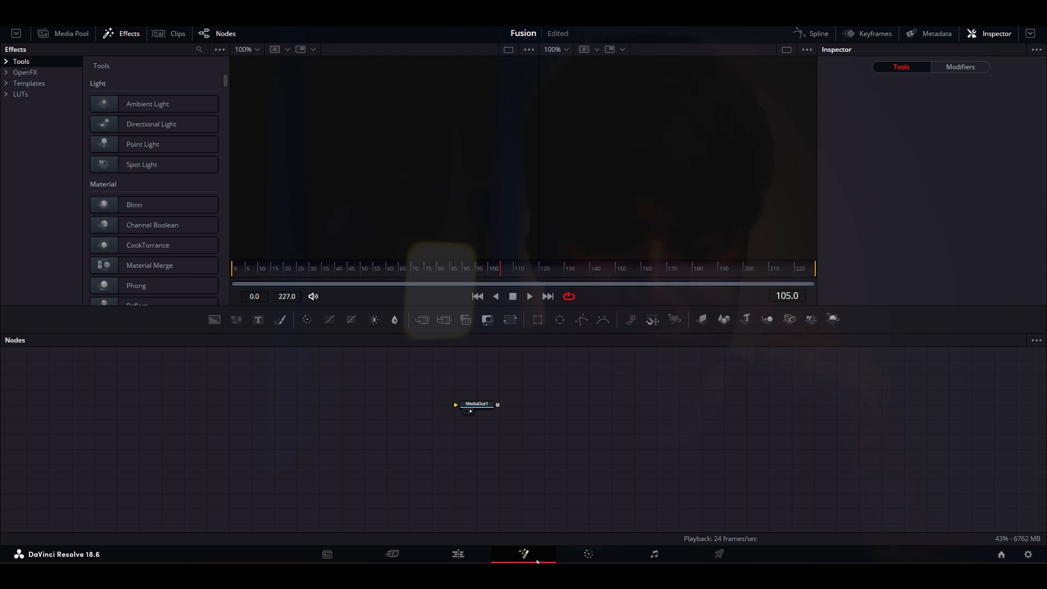
left_click(66, 33)
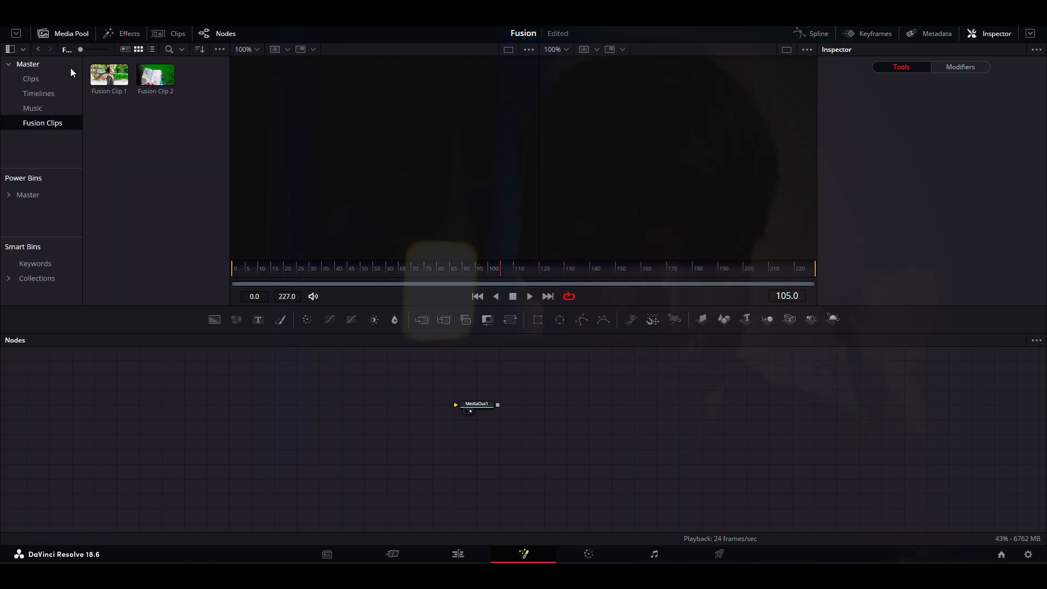
left_click_drag(136, 79, 264, 393)
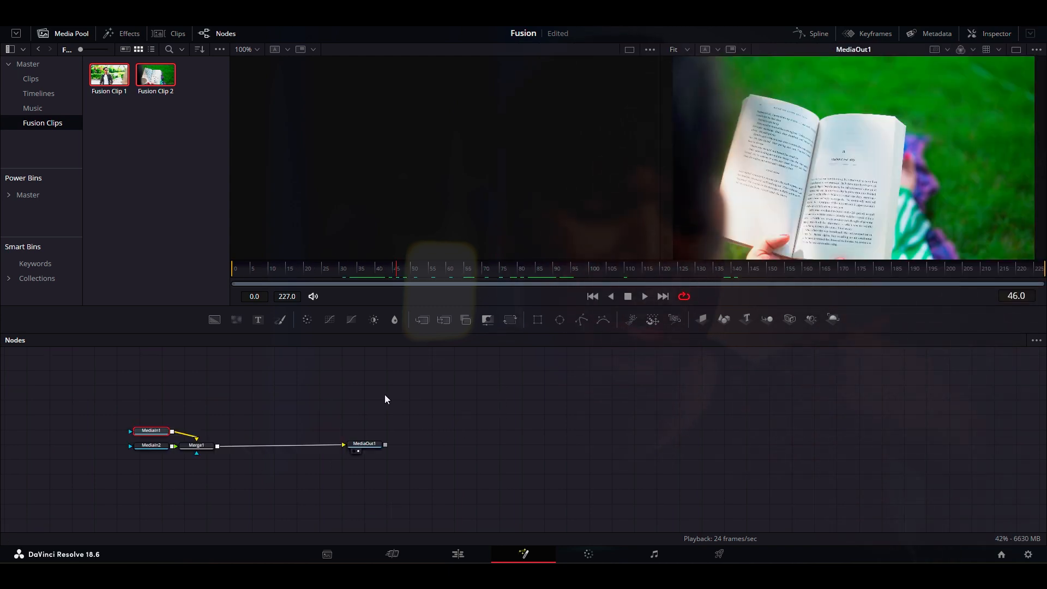
left_click(387, 268)
left_click_drag(387, 269, 523, 271)
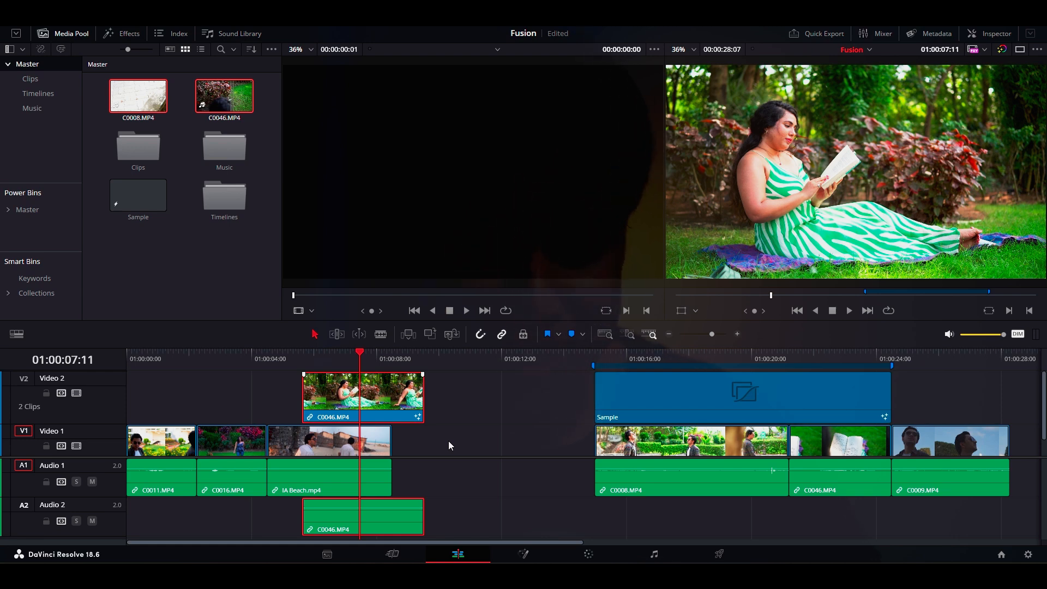
Step: Compare the media pool across the Fusion, Edit and Cut pages, and view it in Fusion at full and normal height
left_click(525, 555)
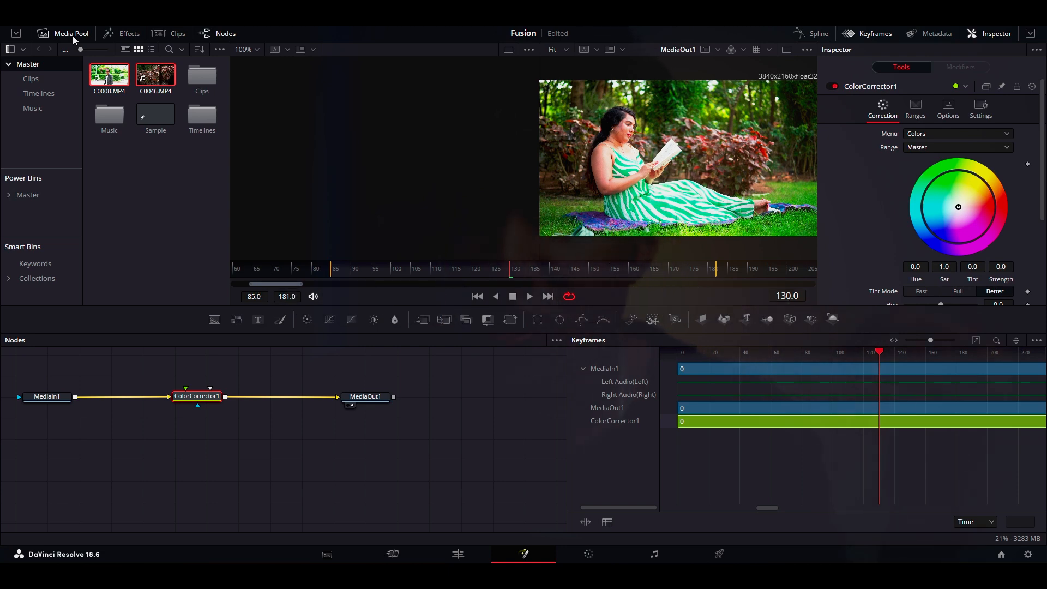
left_click(457, 554)
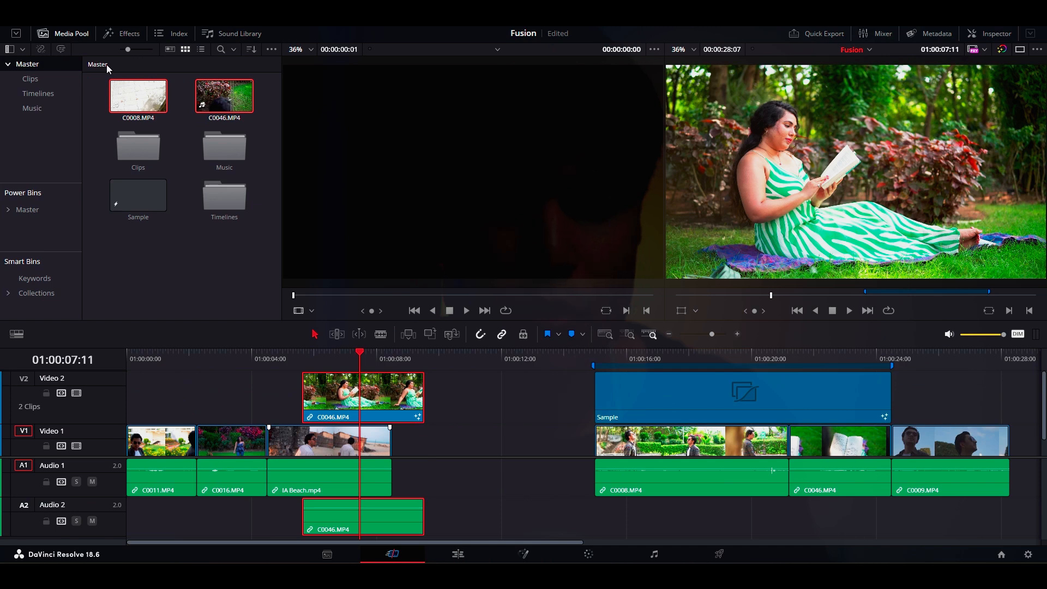
left_click(392, 554)
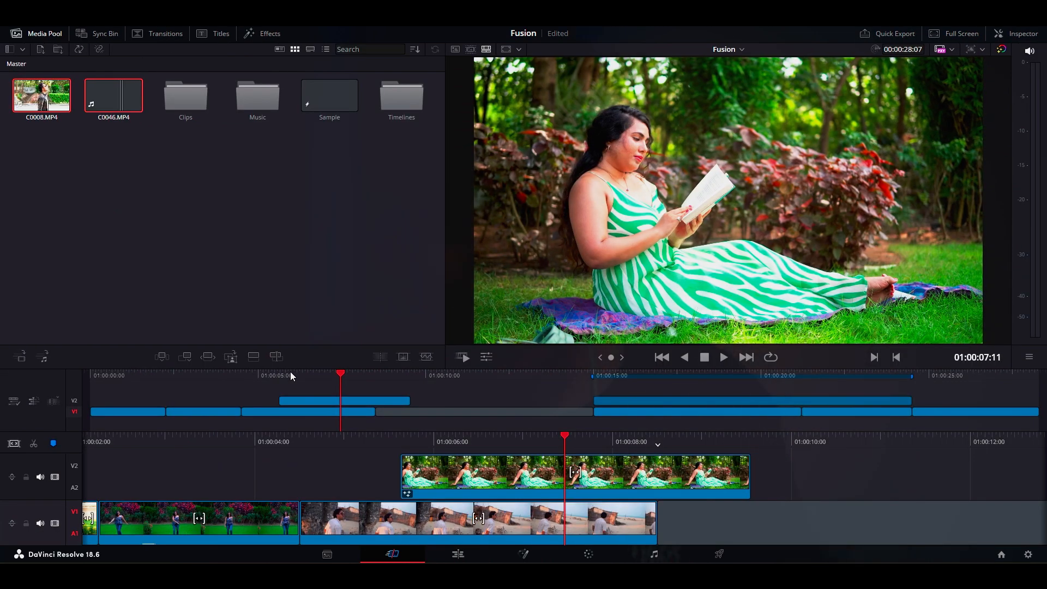
left_click(521, 551)
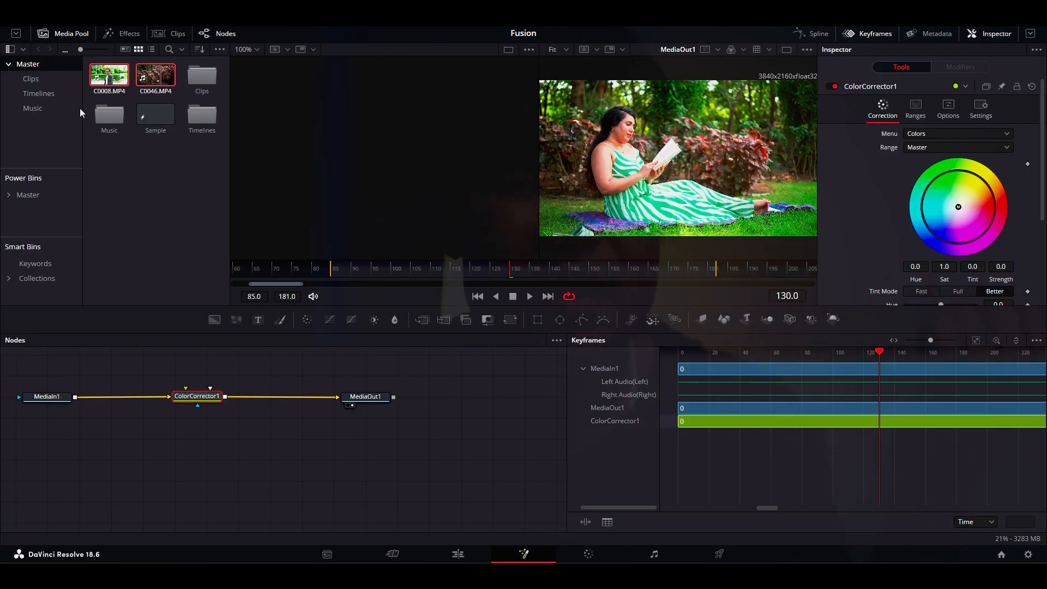
left_click(22, 34)
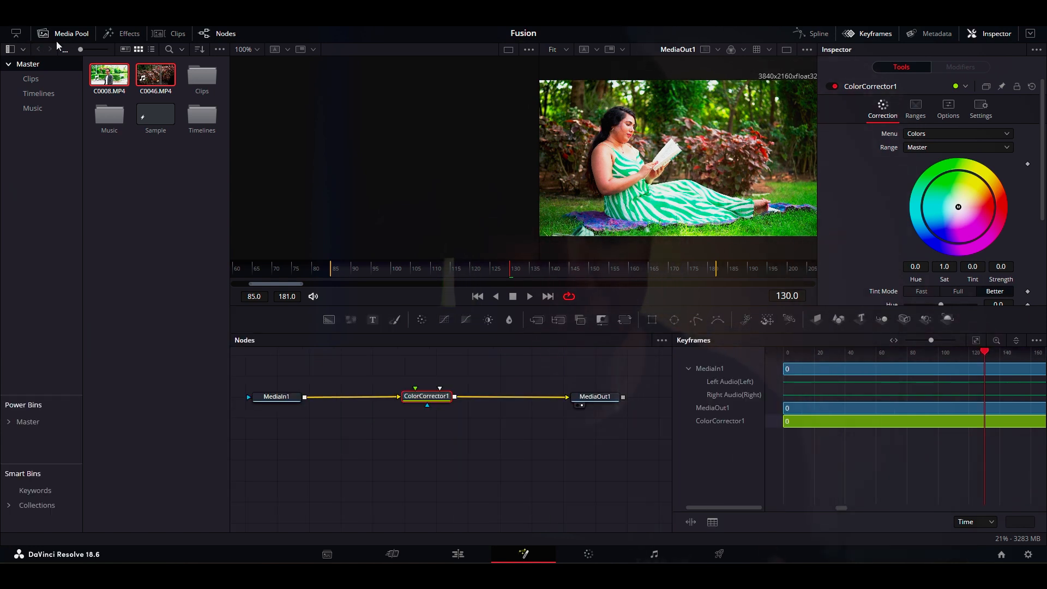
left_click(16, 34)
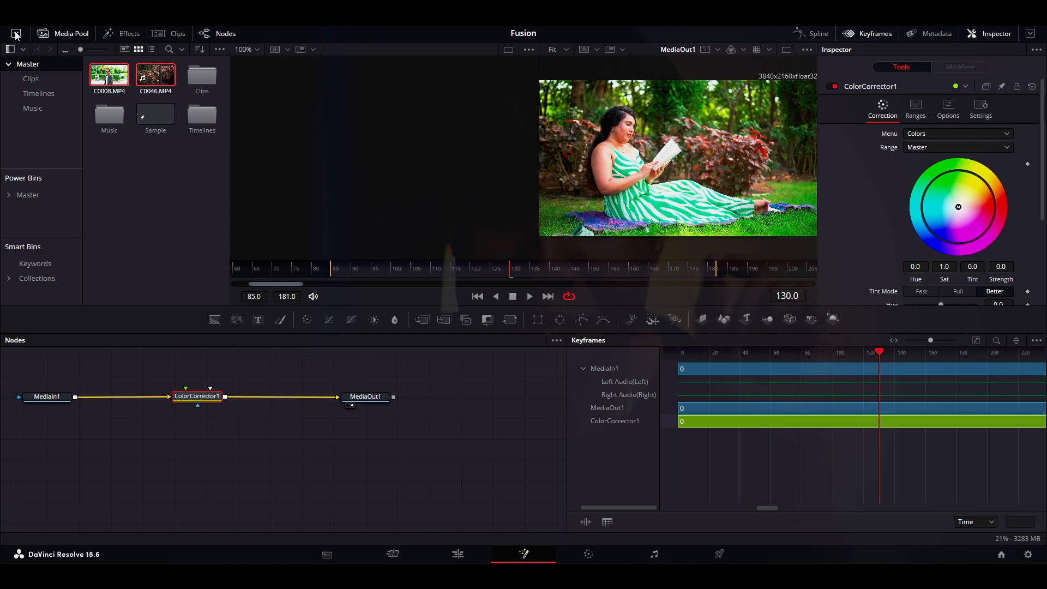
Step: Browse the Tools category of the Fusion effects library and show the thumbnails of the timeline clips
left_click(131, 36)
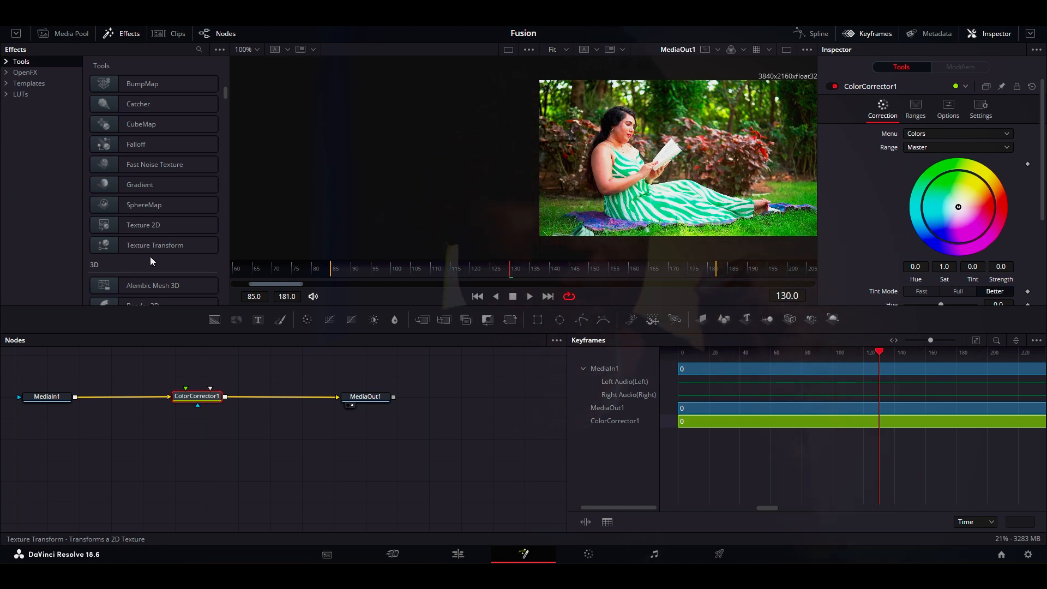
scroll(161, 174, "down", 12)
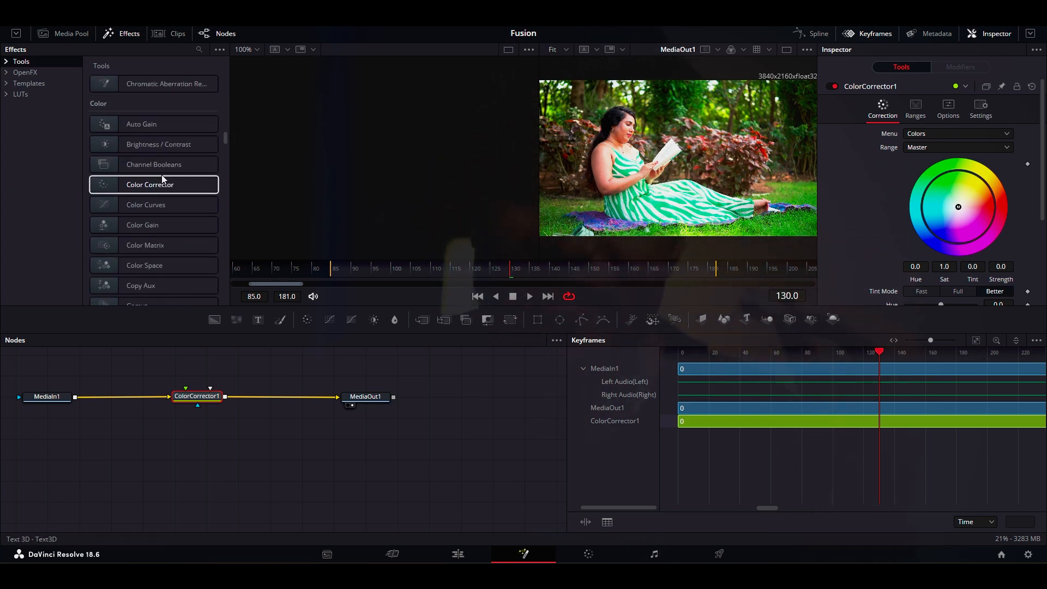
scroll(162, 178, "down", 10)
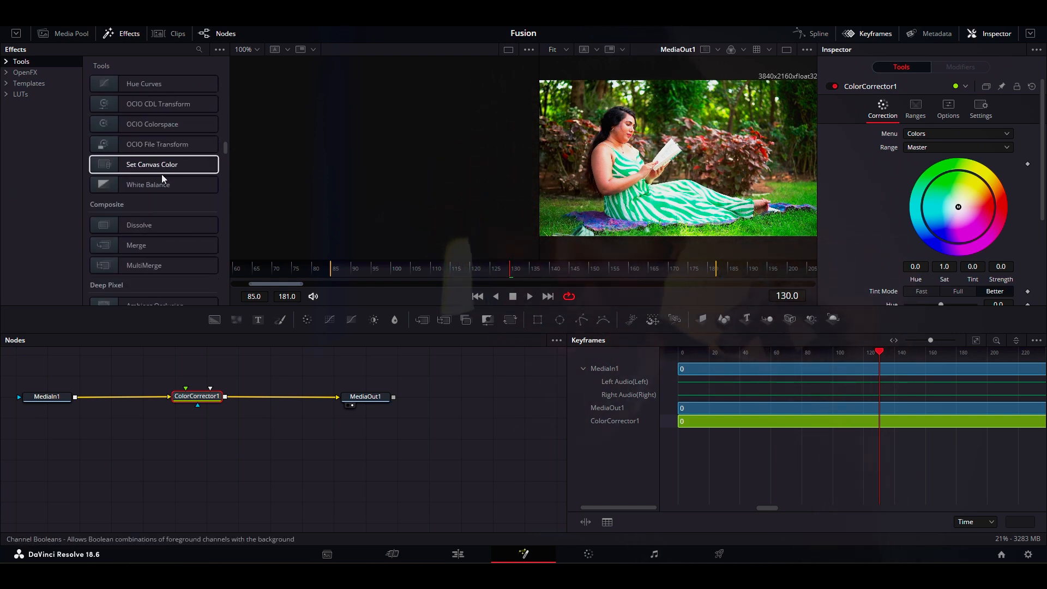
left_click(177, 35)
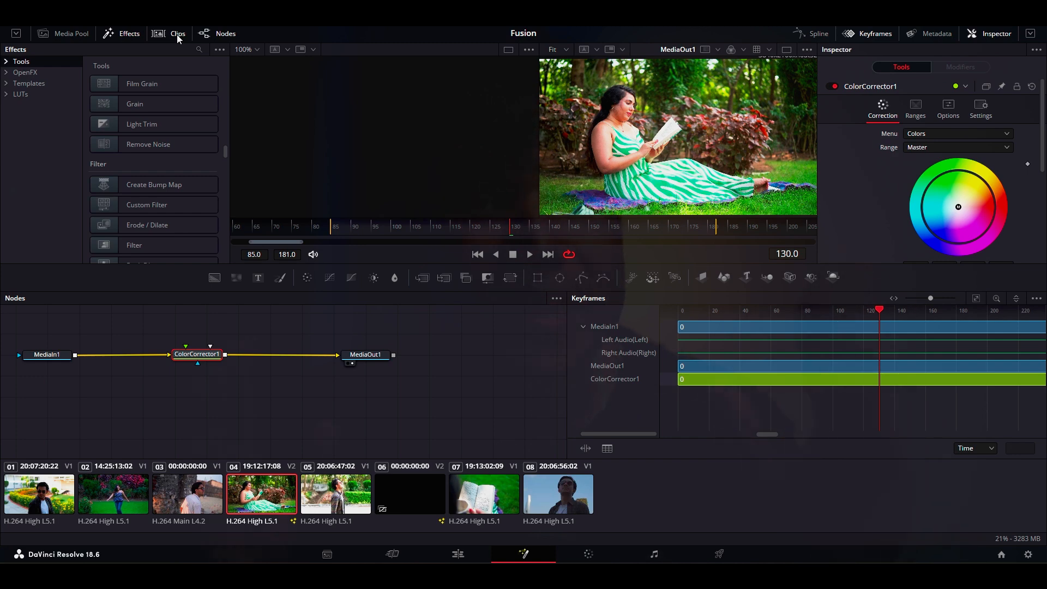
Step: Select C0009.MP4 on Video 1 in the Edit timeline, position the playhead at 01:00:26:13, and open the clip in Fusion
left_click(464, 552)
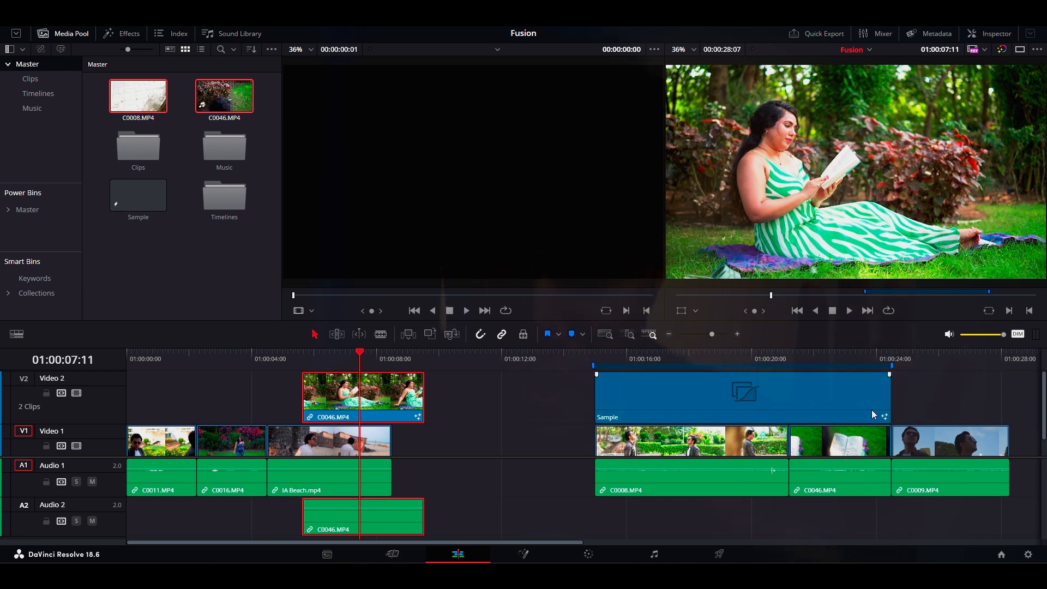
left_click(524, 554)
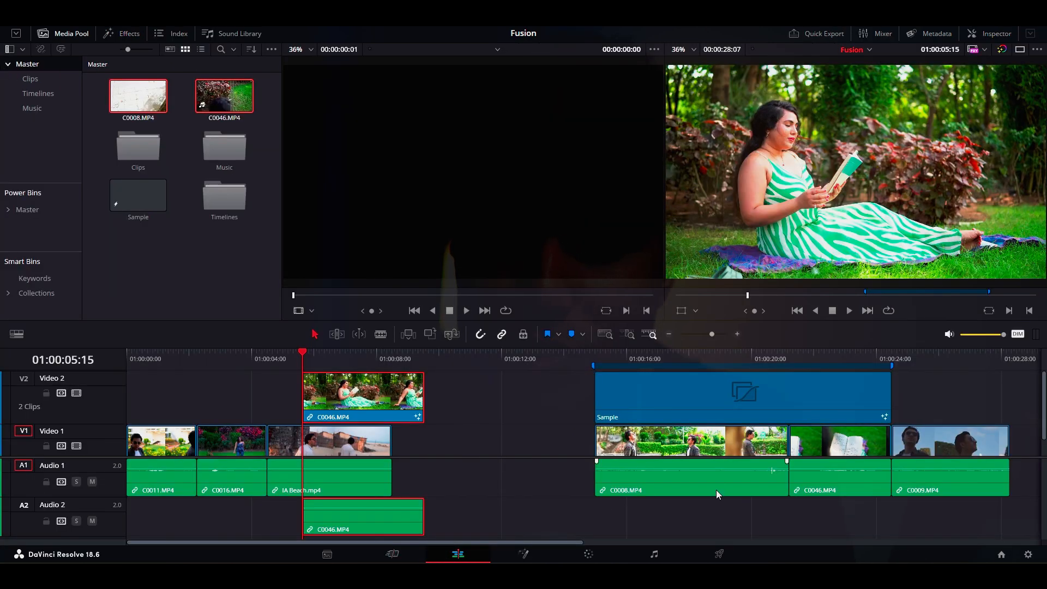
left_click(927, 439)
left_click(957, 362)
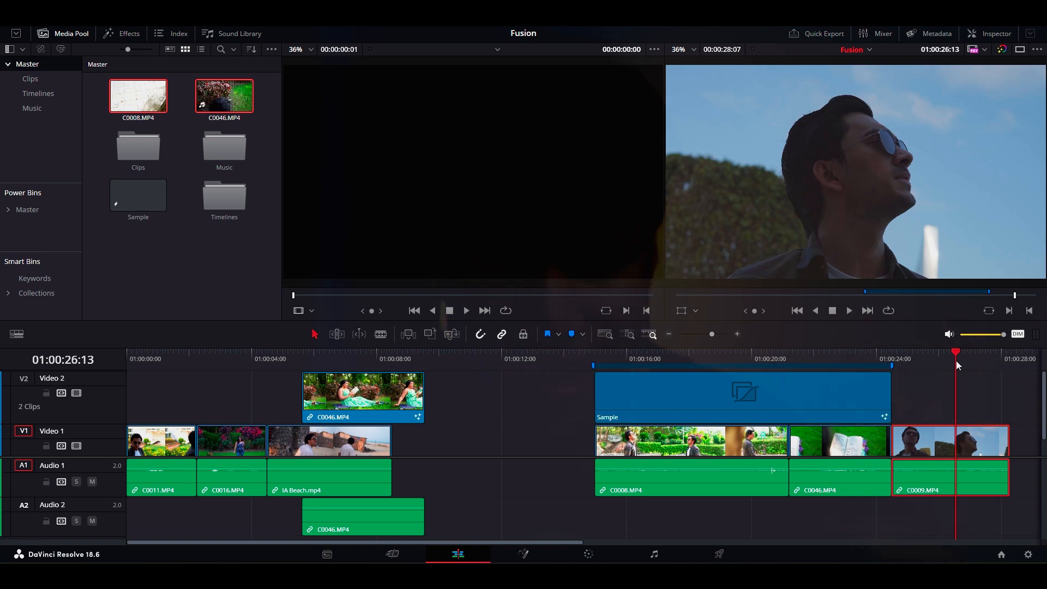
left_click(521, 554)
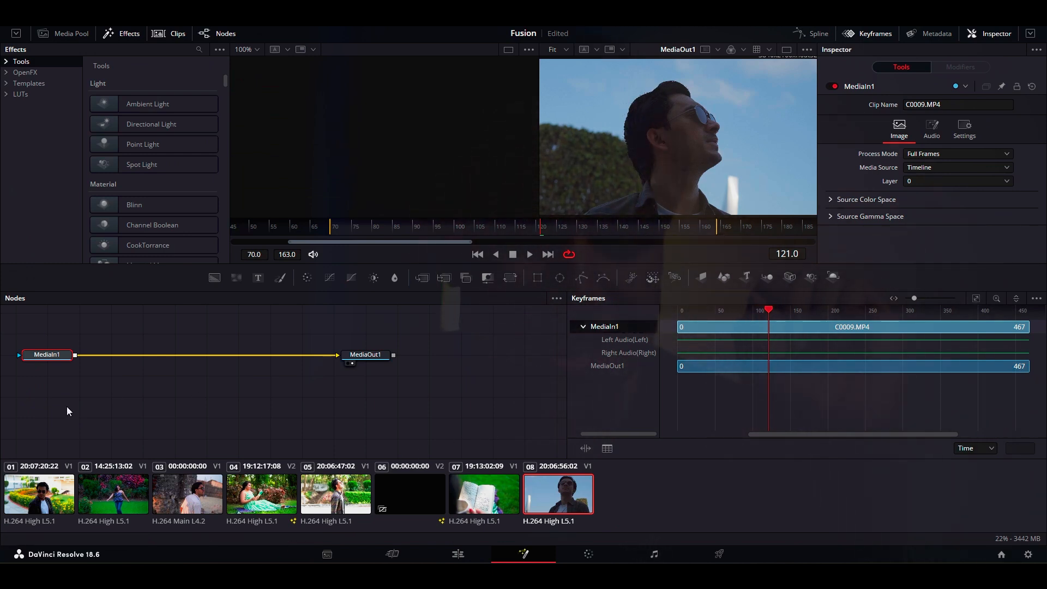
Step: Switch Fusion to the first timeline clip, C0011.MP4, and hide the clip thumbnails and the Inspector
left_click(51, 493)
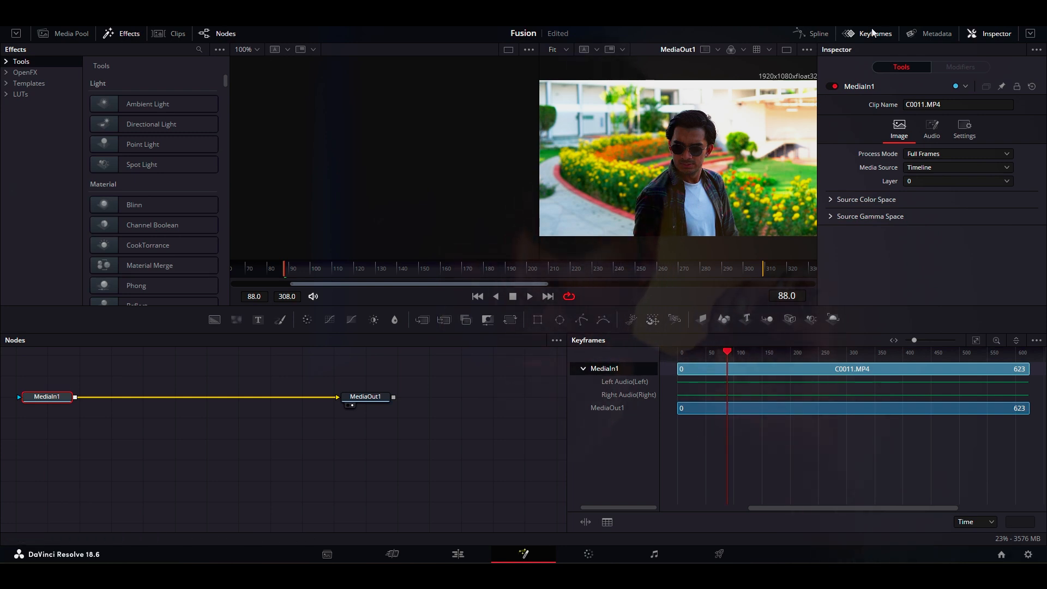
left_click(987, 34)
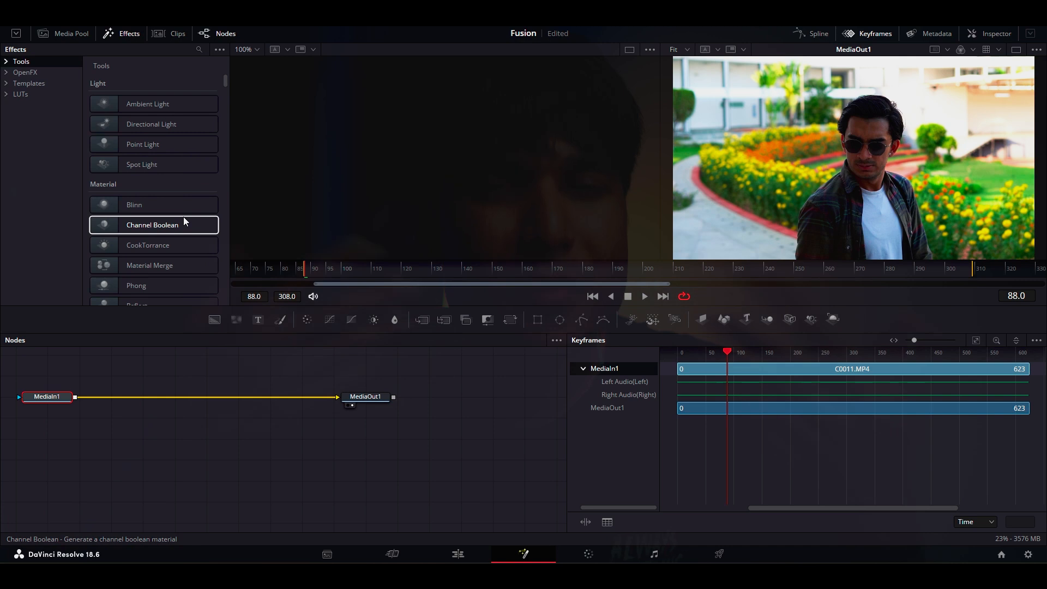
Step: Insert a Color Corrector node between MediaIn1 and MediaOut1 and show its settings in the Inspector
left_click(305, 363)
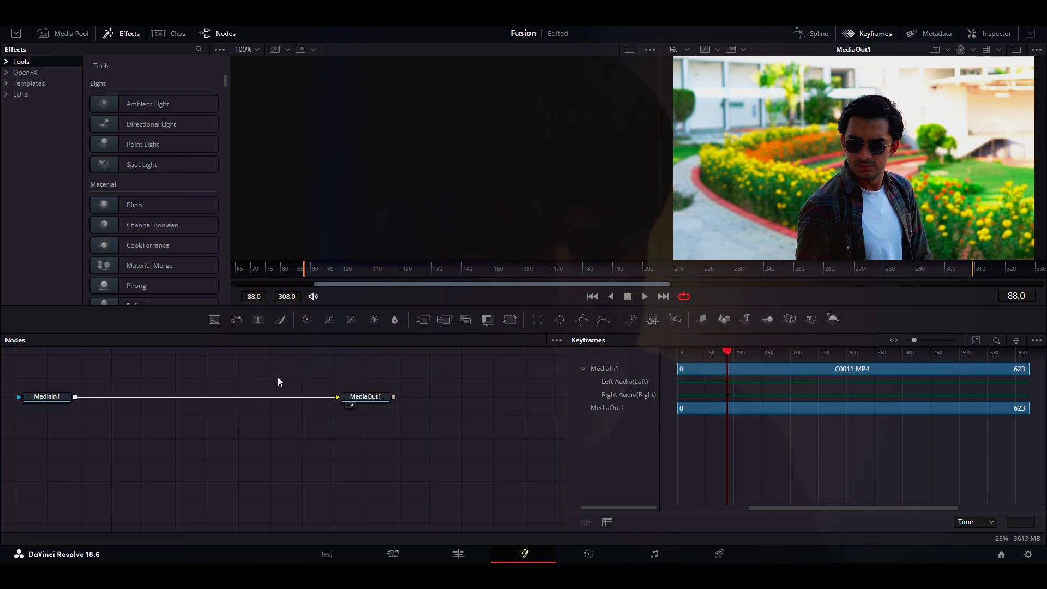
left_click_drag(305, 320, 216, 396)
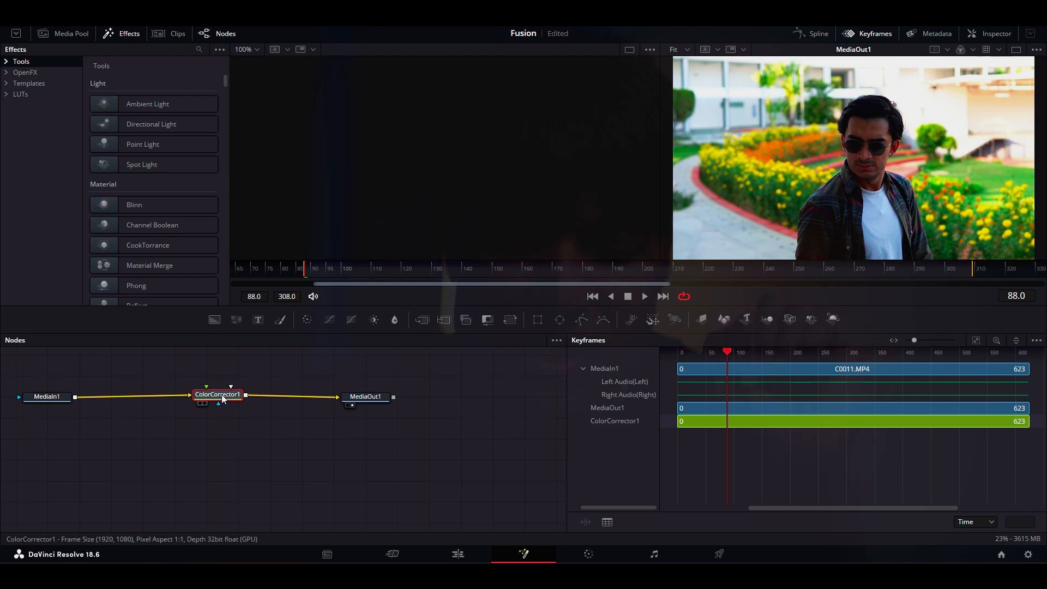
left_click(994, 34)
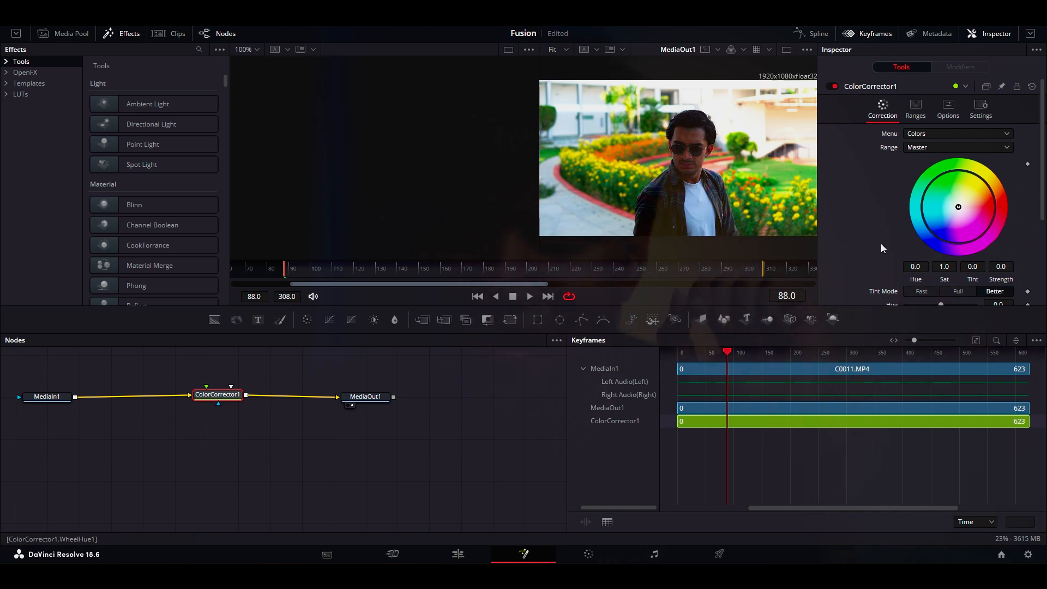
Step: Try a full-strength green tint on the Color Corrector of clip C0011.MP4, and undo it
left_click_drag(958, 207, 944, 172)
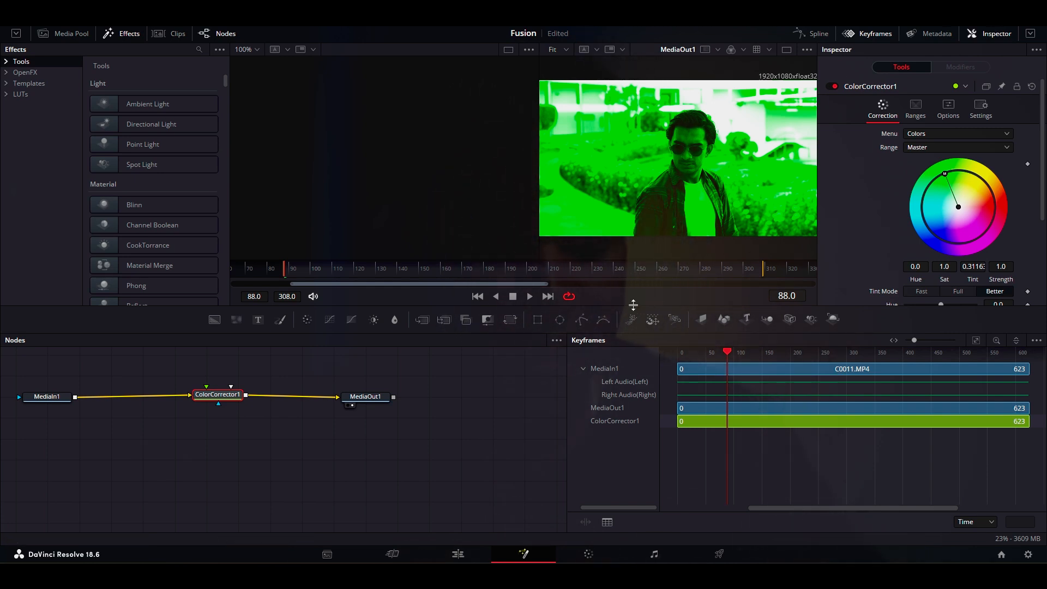
key("ctrl+z")
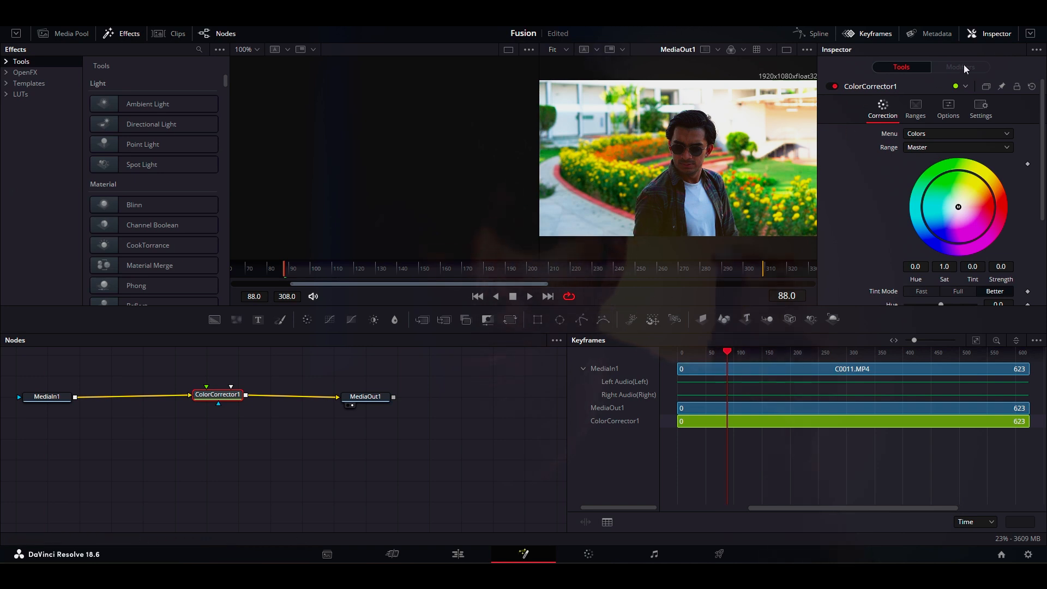
Step: Hide the Inspector and view the composition's Metadata and Spline panels
left_click(993, 34)
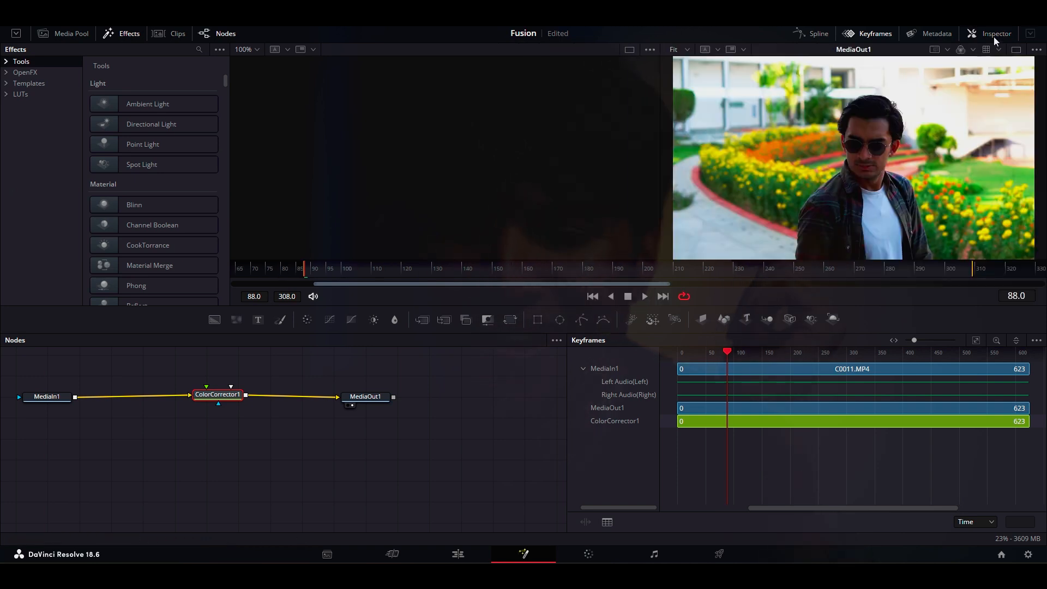
left_click(937, 34)
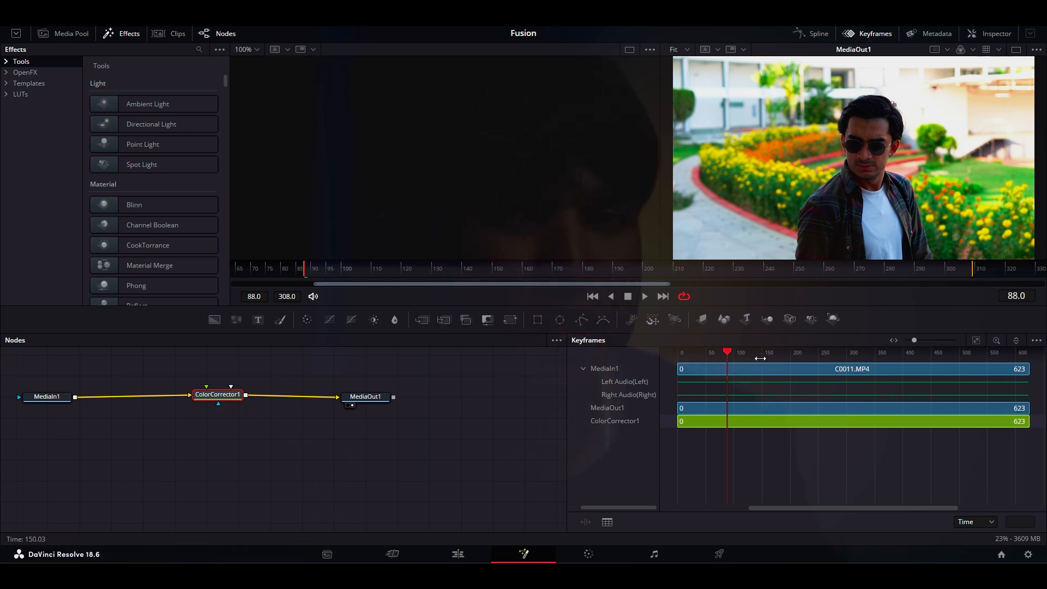
left_click(818, 32)
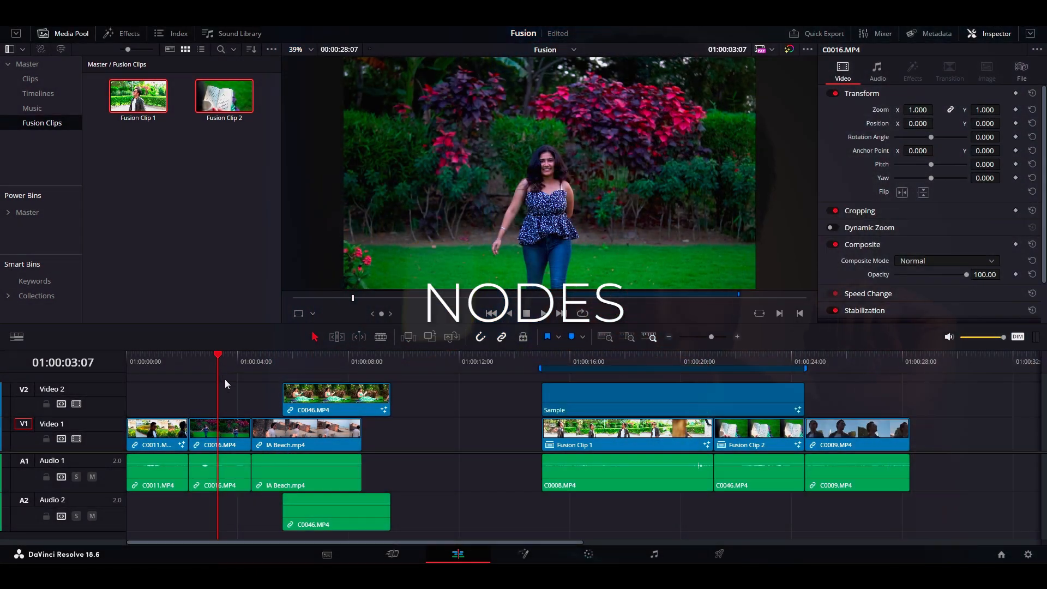
Step: Convert C0016.MP4 on Video 1 of the Edit timeline into a new Fusion clip and open it in Fusion
right_click(225, 435)
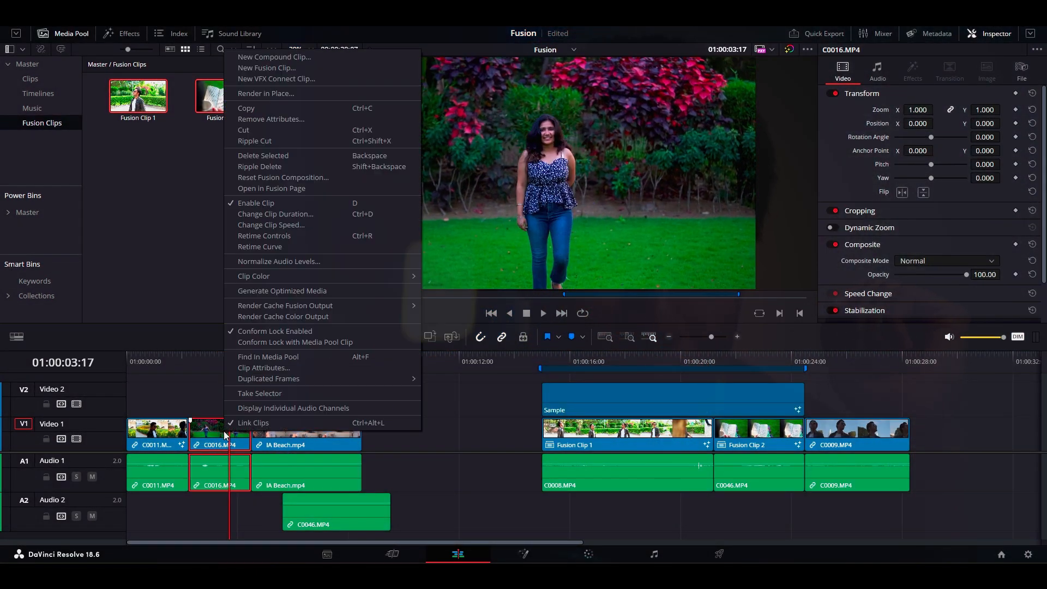
left_click(280, 69)
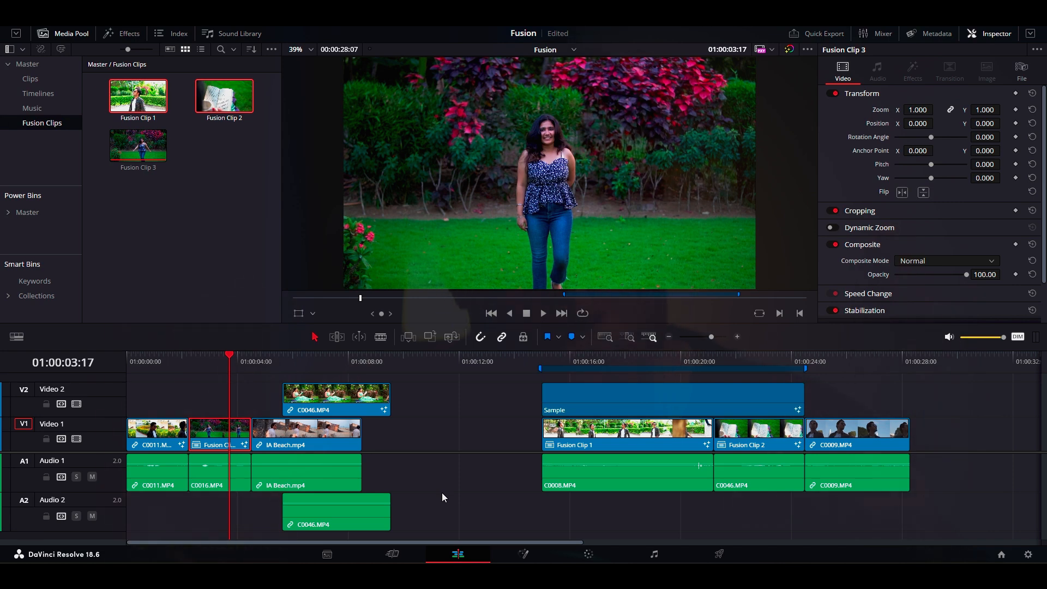
left_click(526, 554)
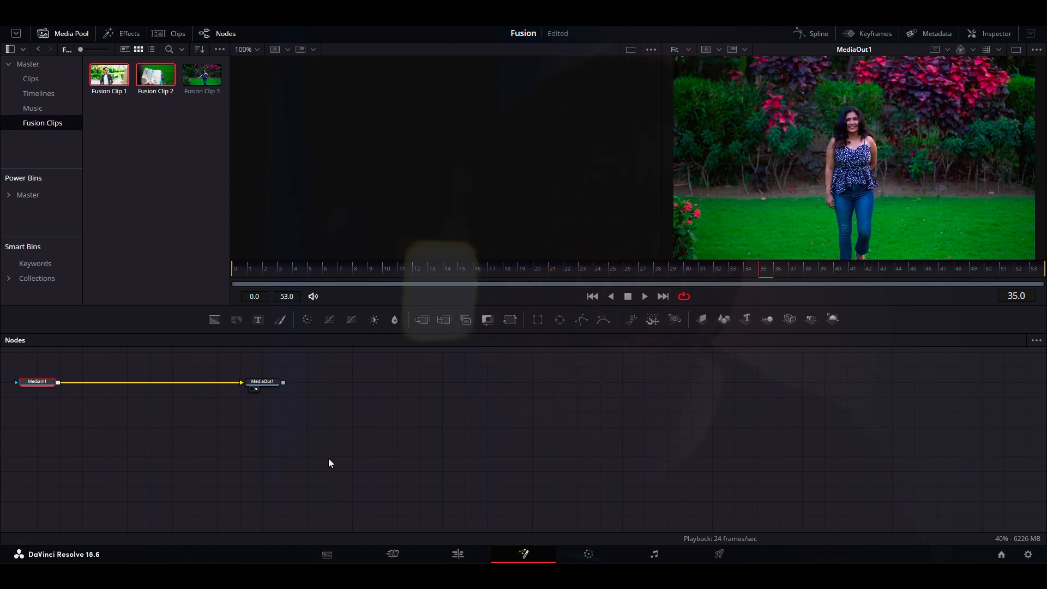
Step: Examine the MediaIn1 and MediaOut1 nodes at different zoom levels, and how the node graph and viewer image can be repositioned
left_click_drag(329, 459, 694, 500)
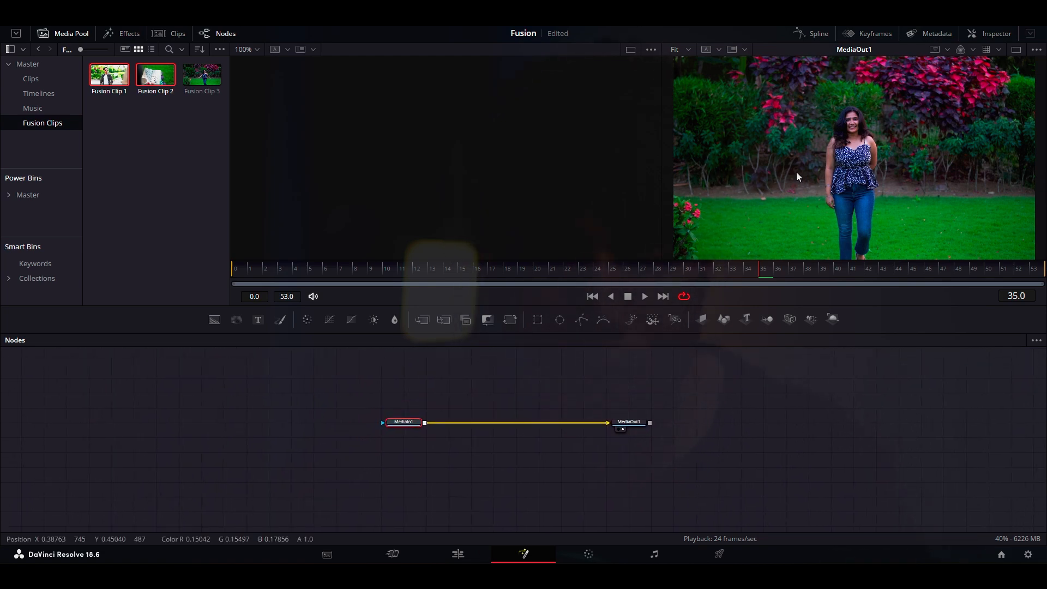
mouse_move(793, 121)
left_mouse_down()
mouse_move(791, 153)
mouse_move(806, 169)
mouse_move(783, 116)
mouse_move(785, 152)
mouse_move(829, 140)
mouse_move(787, 145)
mouse_move(788, 123)
left_mouse_up()
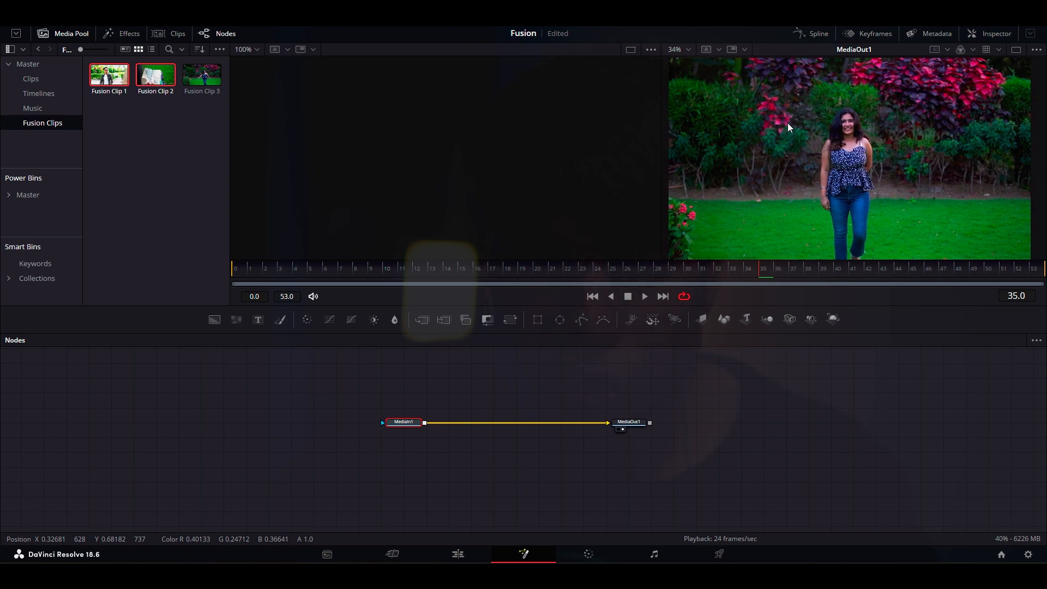
left_click(449, 141)
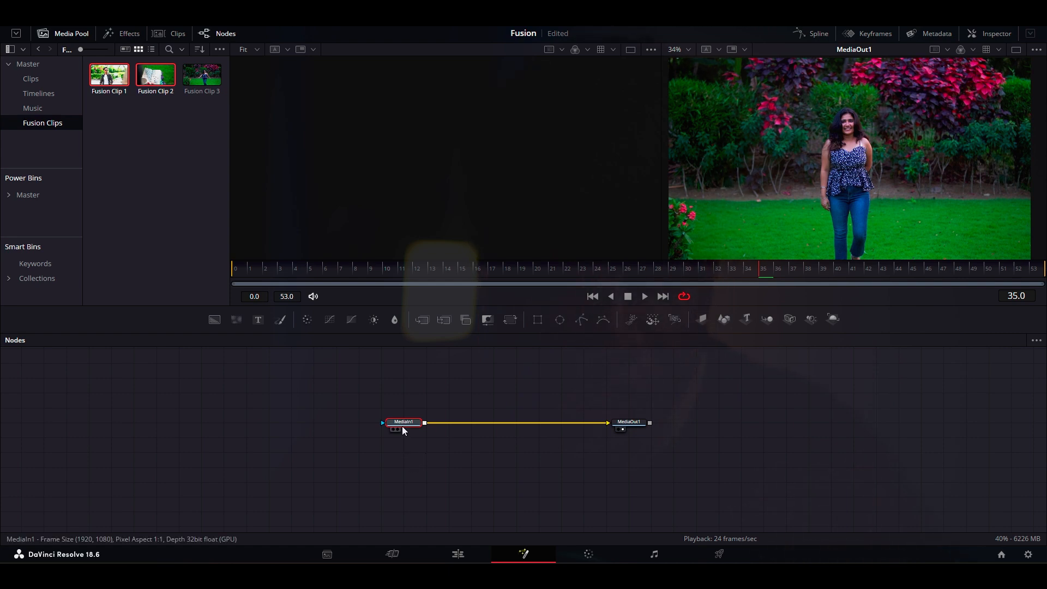
scroll(402, 427, "up", 5)
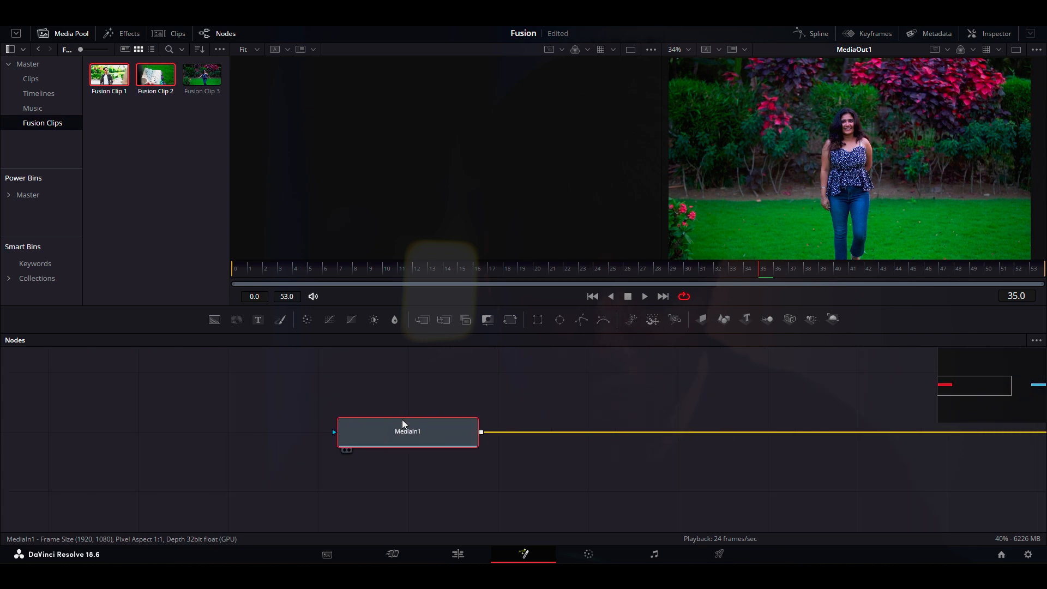
scroll(401, 420, "down", 2)
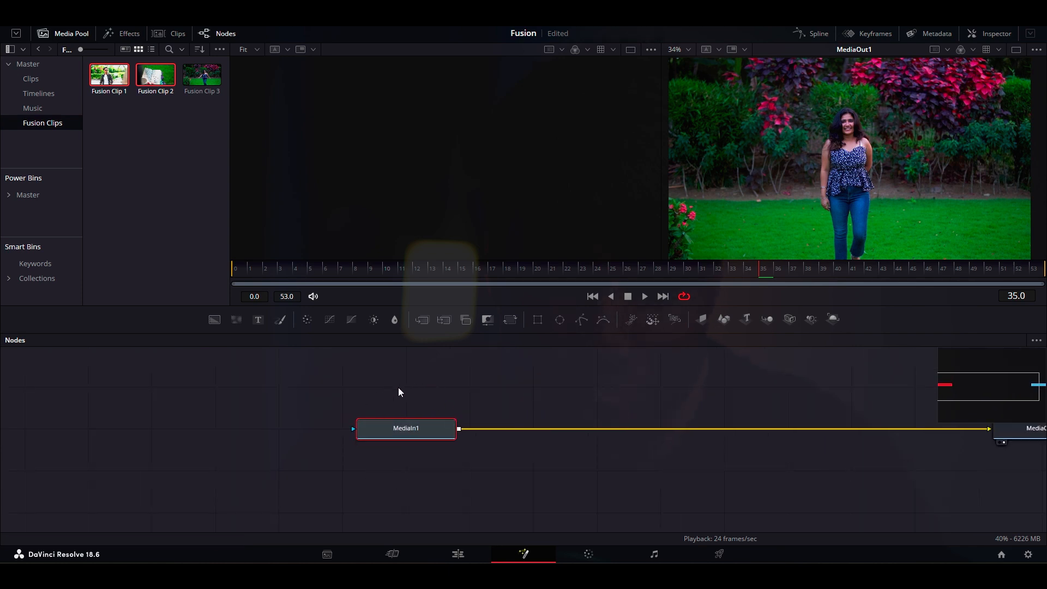
scroll(436, 442, "down", 3)
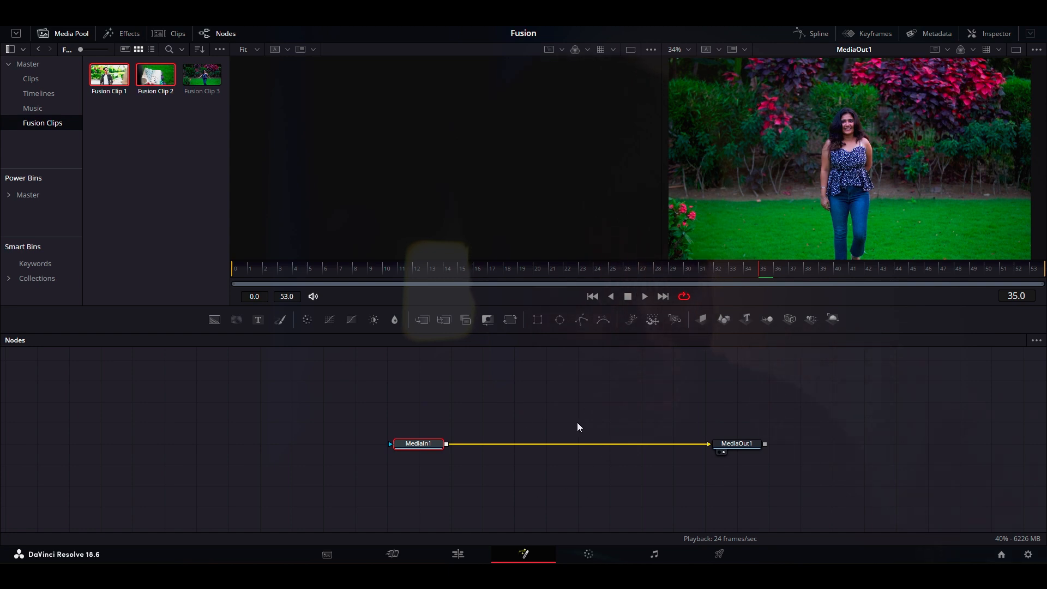
Step: Insert a Color Corrector between MediaIn1 and MediaOut1 and give the image a full-strength red tint
left_click(123, 33)
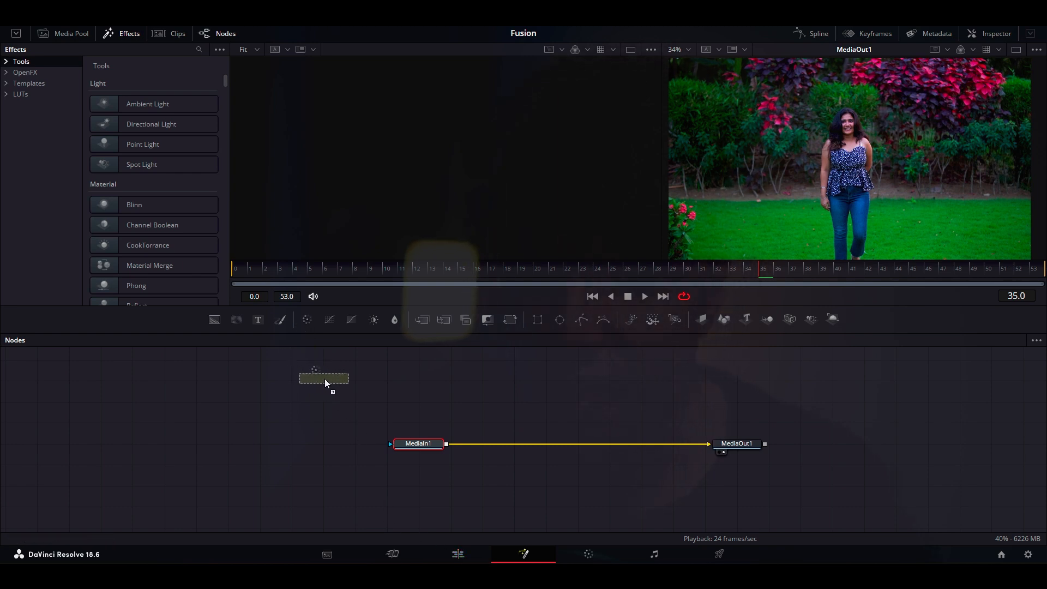
left_click_drag(576, 407, 575, 444)
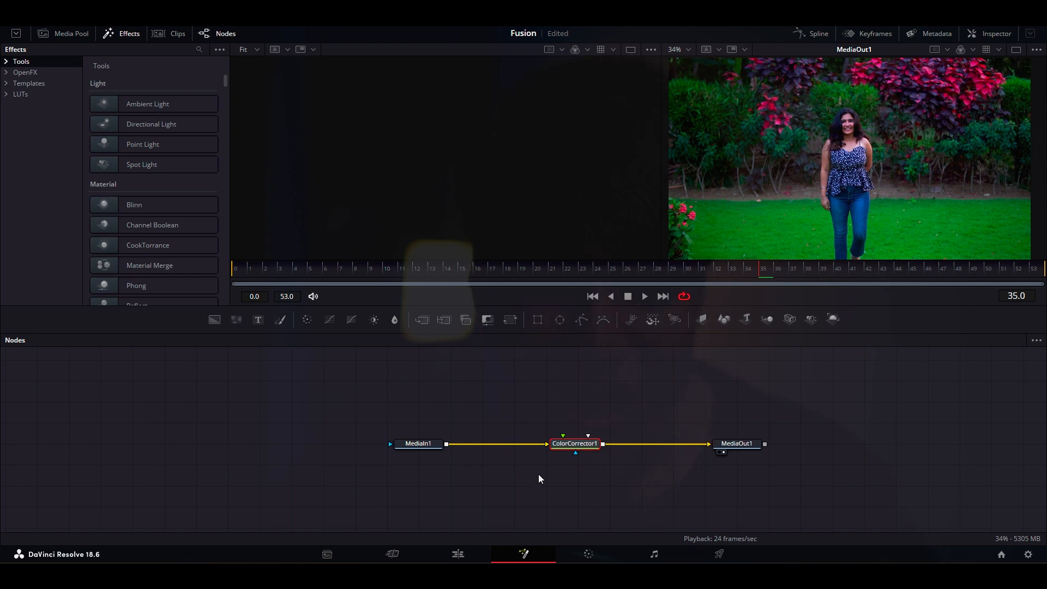
left_click(994, 36)
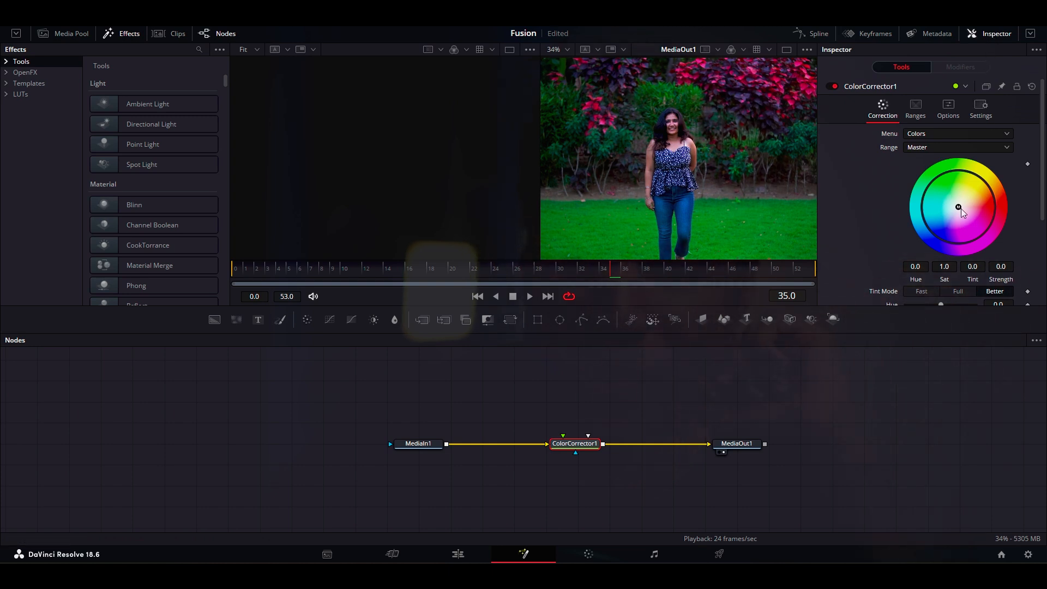
left_click_drag(959, 207, 994, 210)
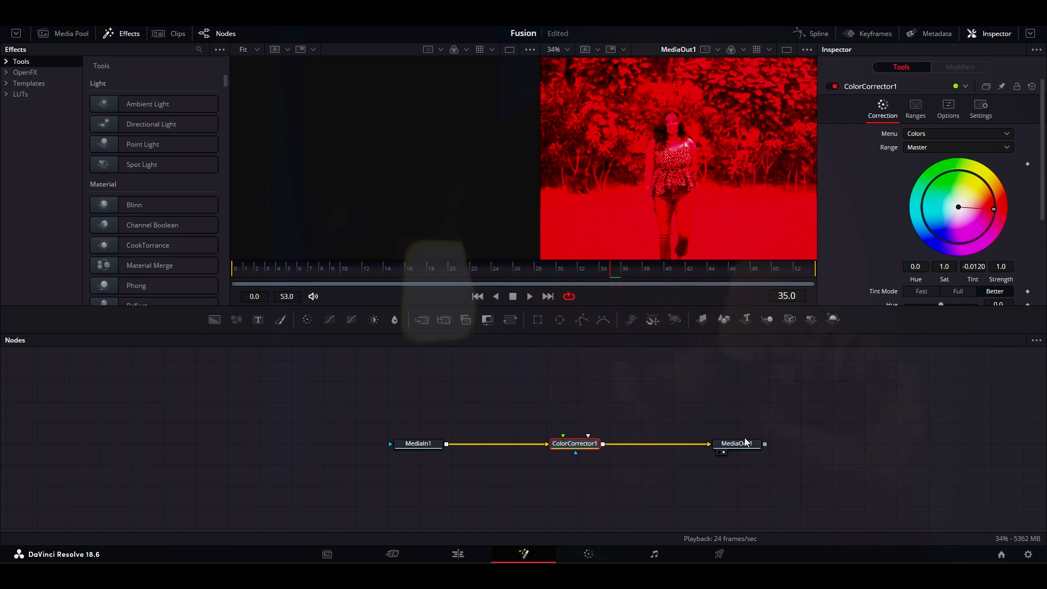
Step: Check the red-tinted Fusion clip in the Edit timeline, return to Fusion and delete the Color Corrector node
left_click(461, 555)
mouse_move(233, 357)
left_mouse_down()
mouse_move(186, 358)
mouse_move(231, 355)
left_mouse_up()
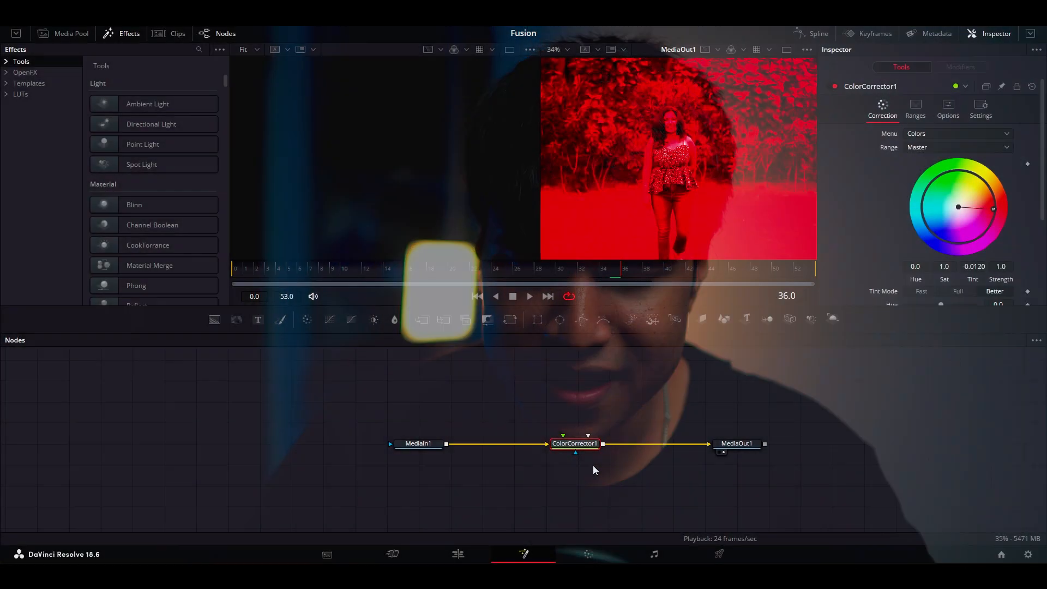
key("Delete")
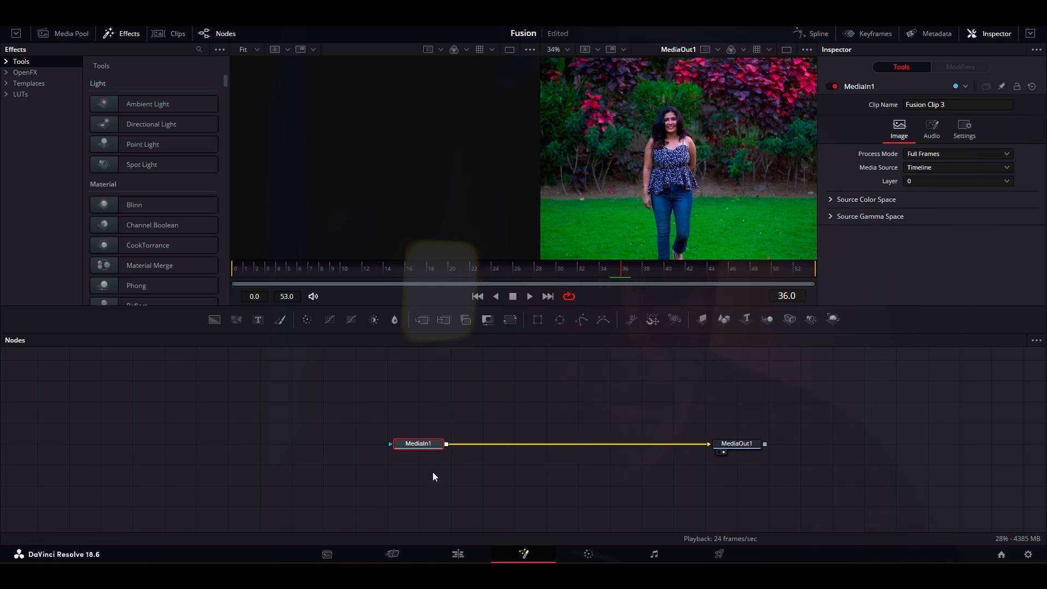
Step: Rename the MediaIn1 node to Girlwaliking
scroll(417, 443, "up", 5)
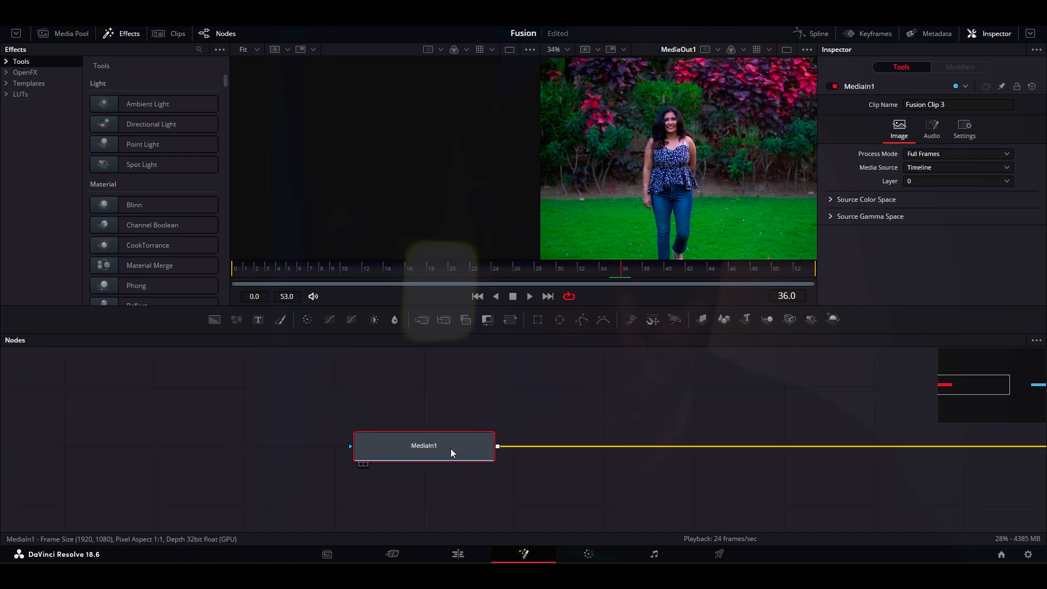
mouse_move(426, 449)
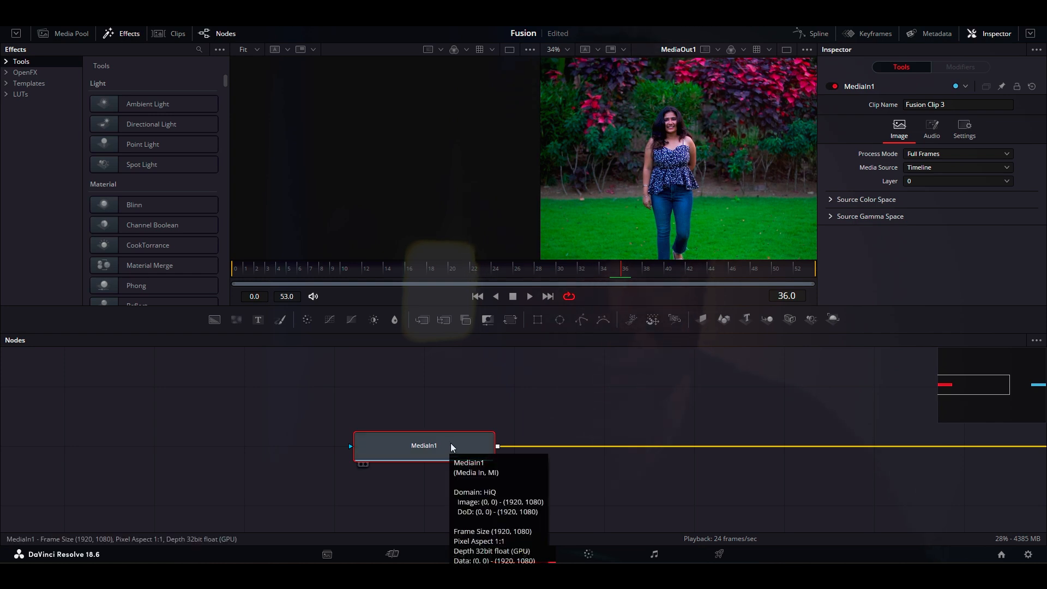
key("F2")
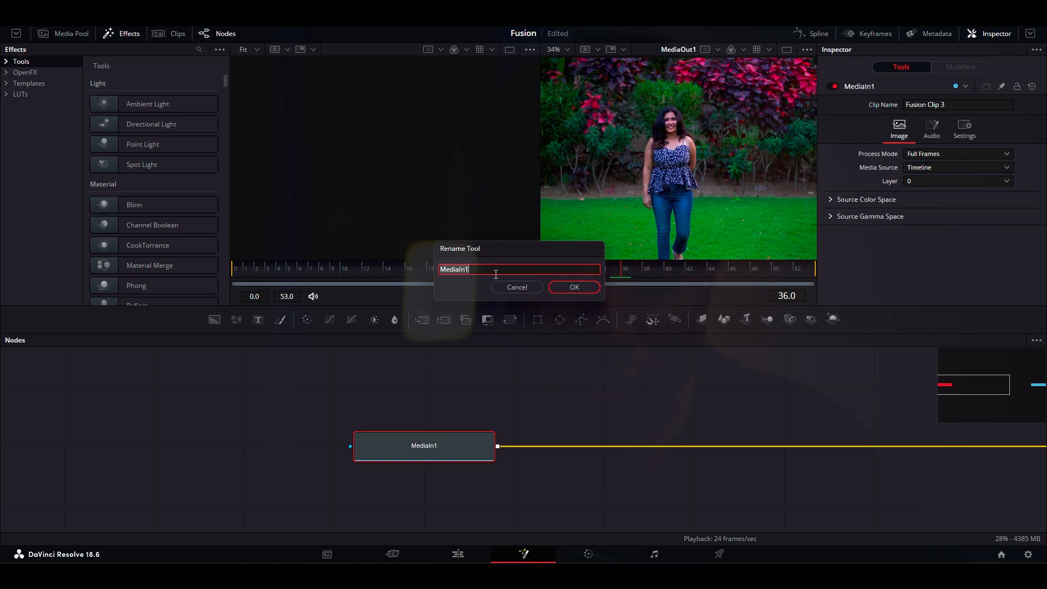
key("BackSpace")
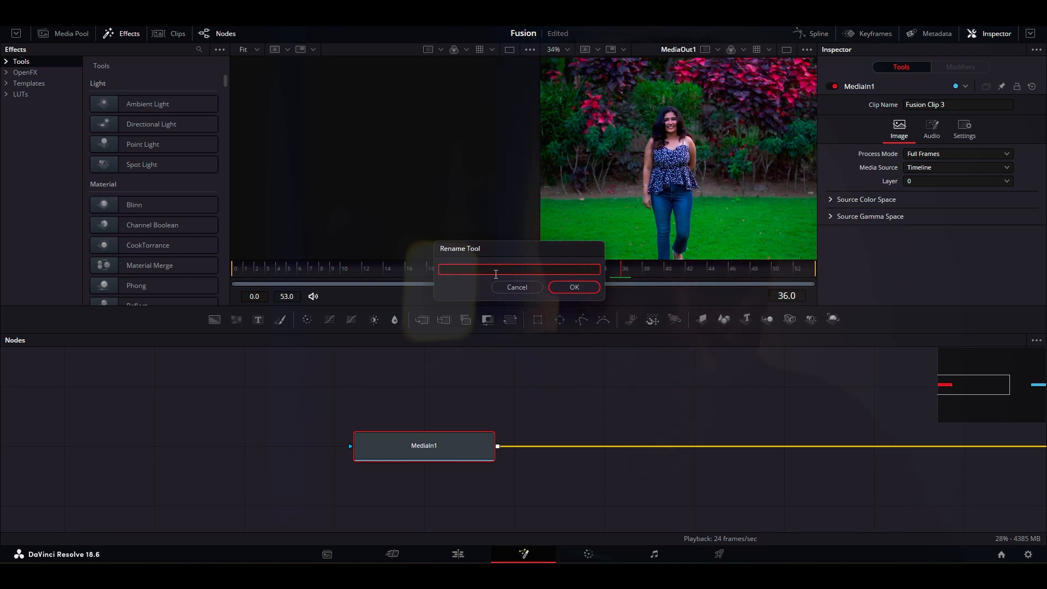
type("Girlwaliking")
left_click(573, 288)
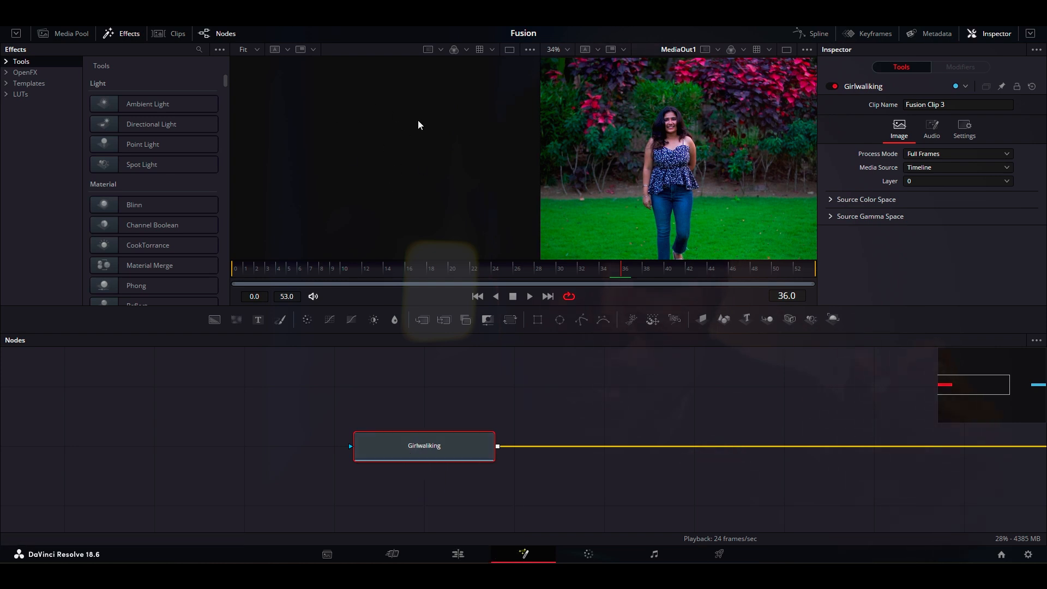
Step: Assign the MediaOut1 node to the first viewer and the Girlwaliking node to the second viewer
left_click(359, 466)
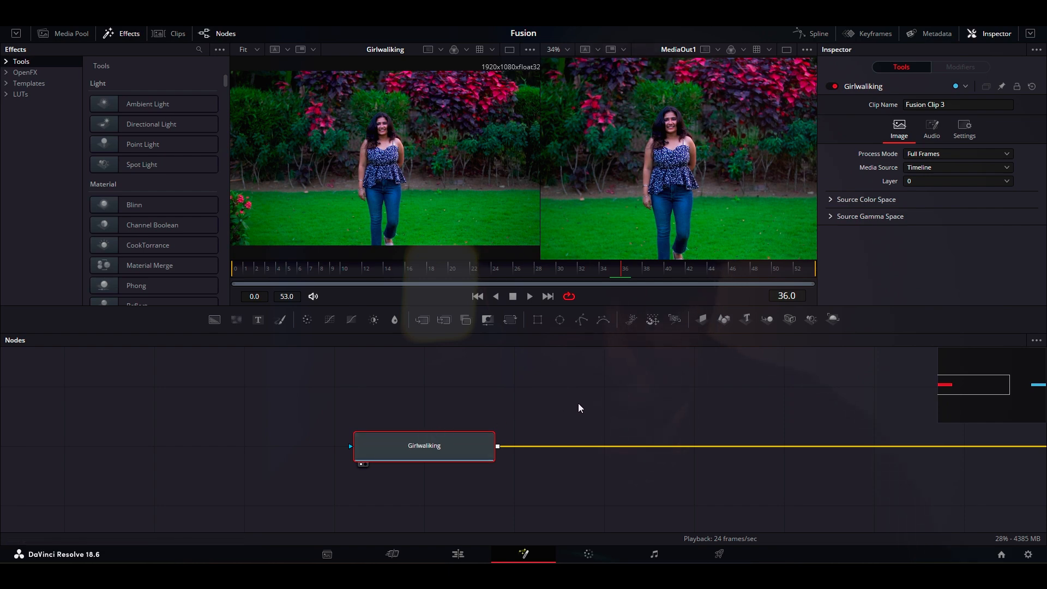
scroll(576, 408, "down", 5)
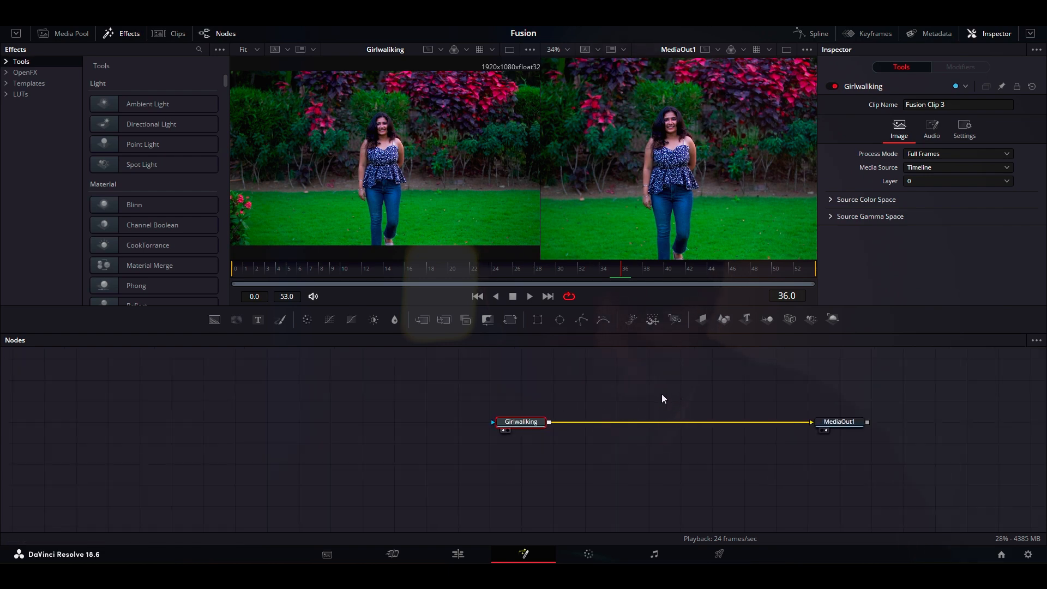
left_click_drag(654, 362, 499, 393)
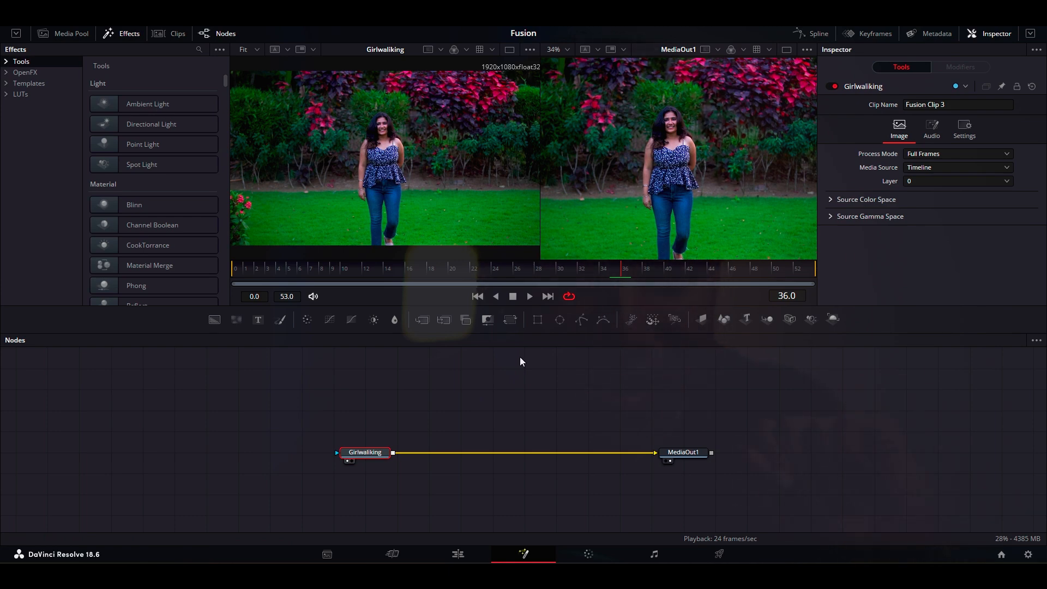
mouse_move(363, 456)
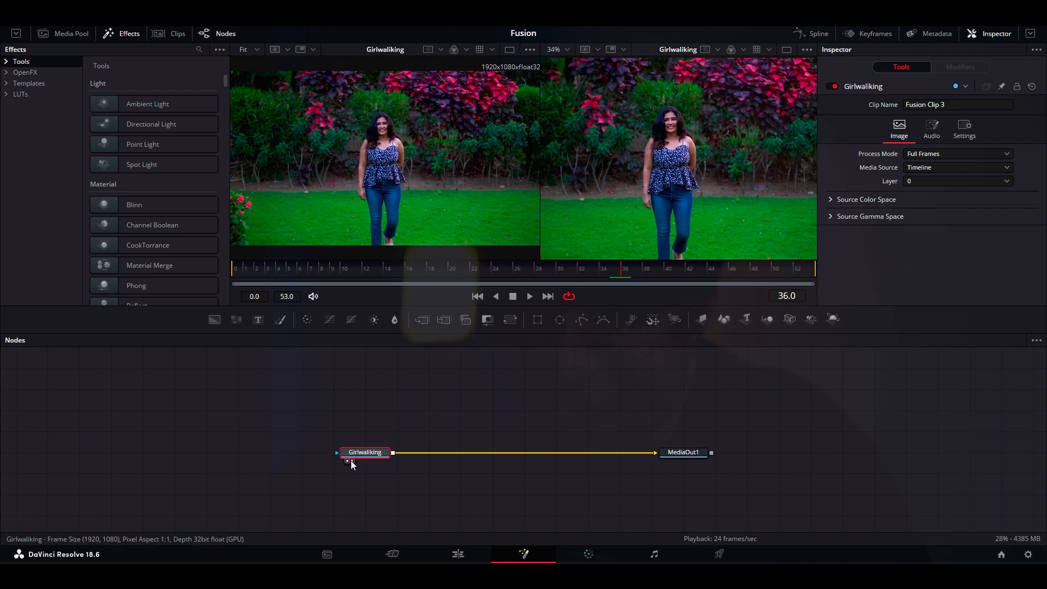
left_click(679, 454)
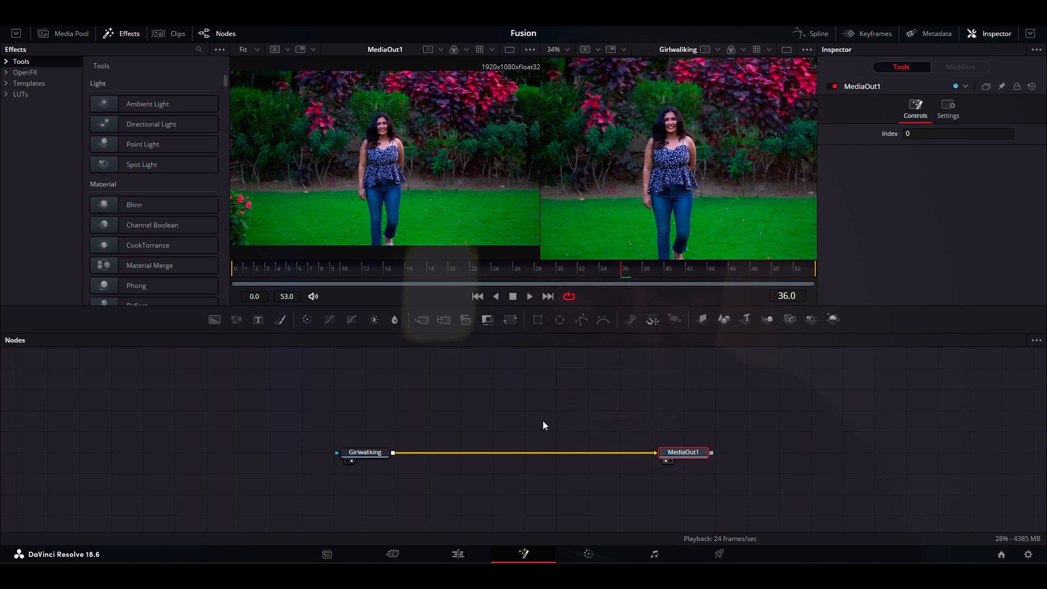
Step: Insert a Color Corrector between Girlwaliking and MediaOut1, tint it green at strength 1.0, and select the Girlwaliking node for comparison
left_click_drag(304, 320, 522, 455)
left_click_drag(951, 191, 946, 176)
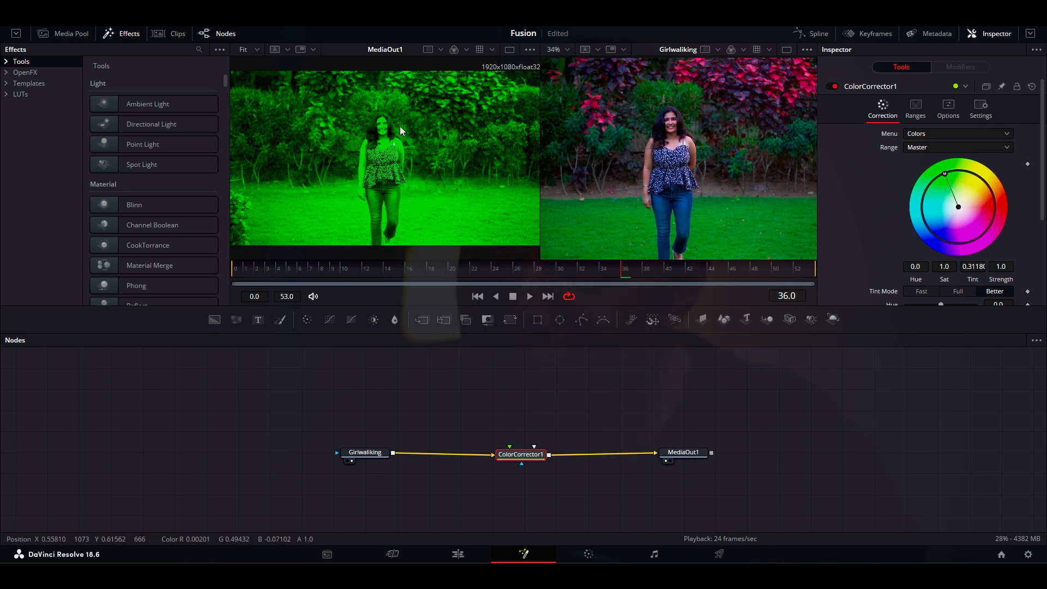
left_click(366, 453)
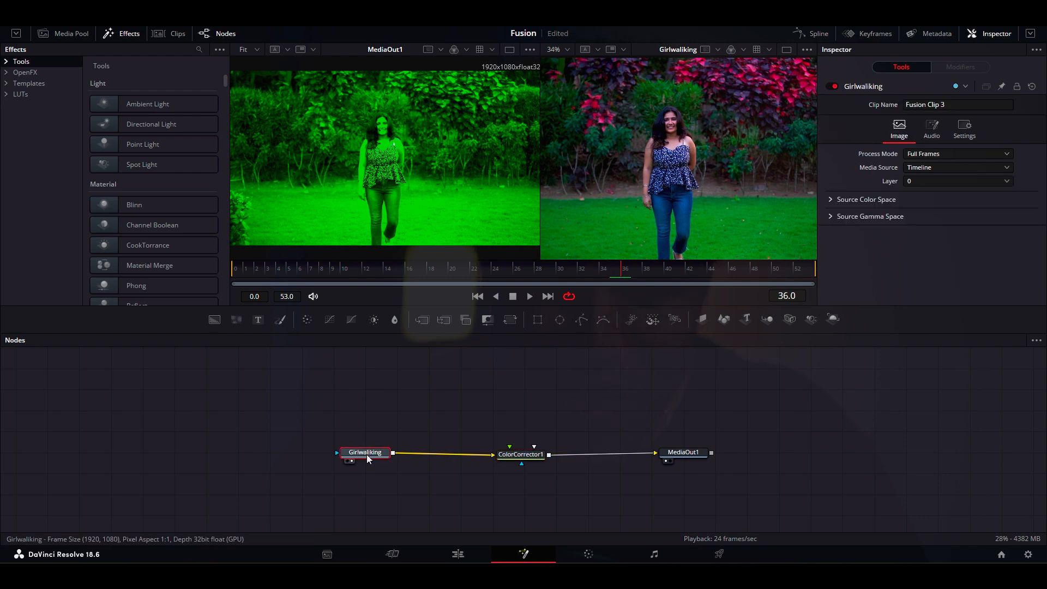
Step: Show the Girlwaliking node in the first viewer and MediaOut1 in the second, selecting each node to compare them
key("1")
left_click(687, 455)
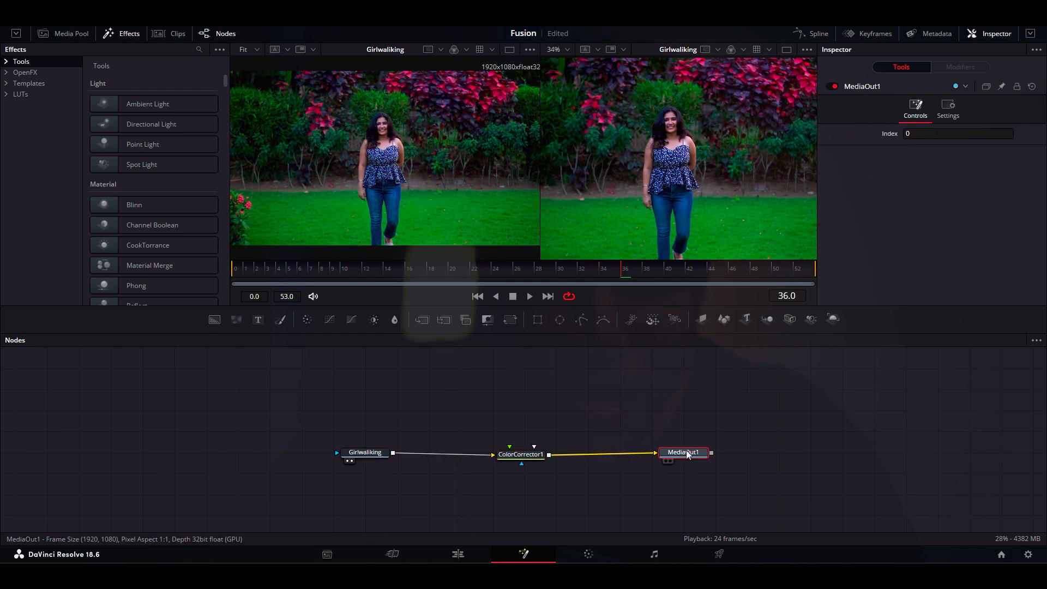
key("2")
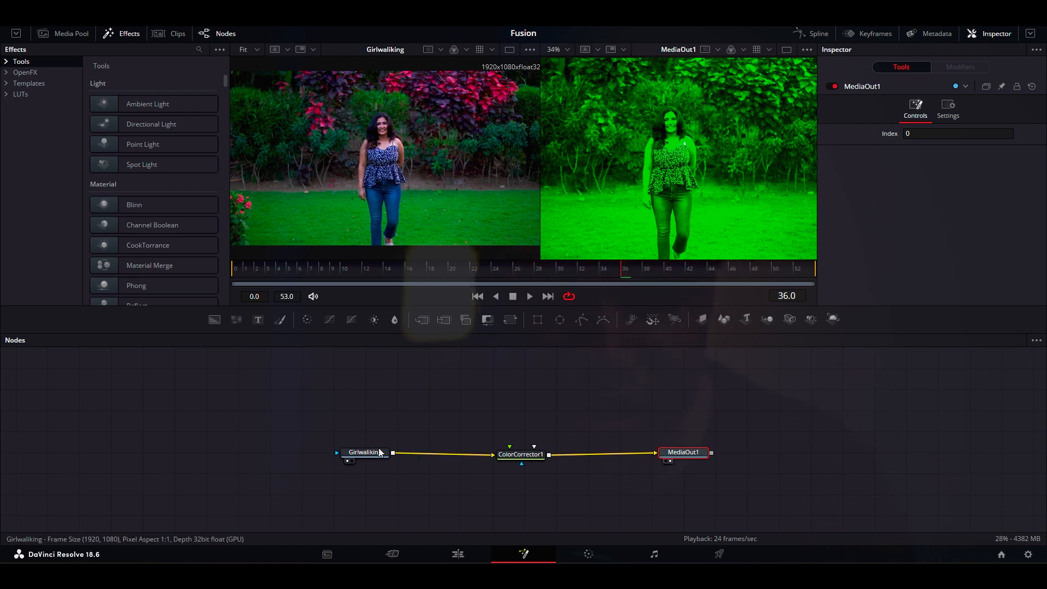
left_click(353, 452)
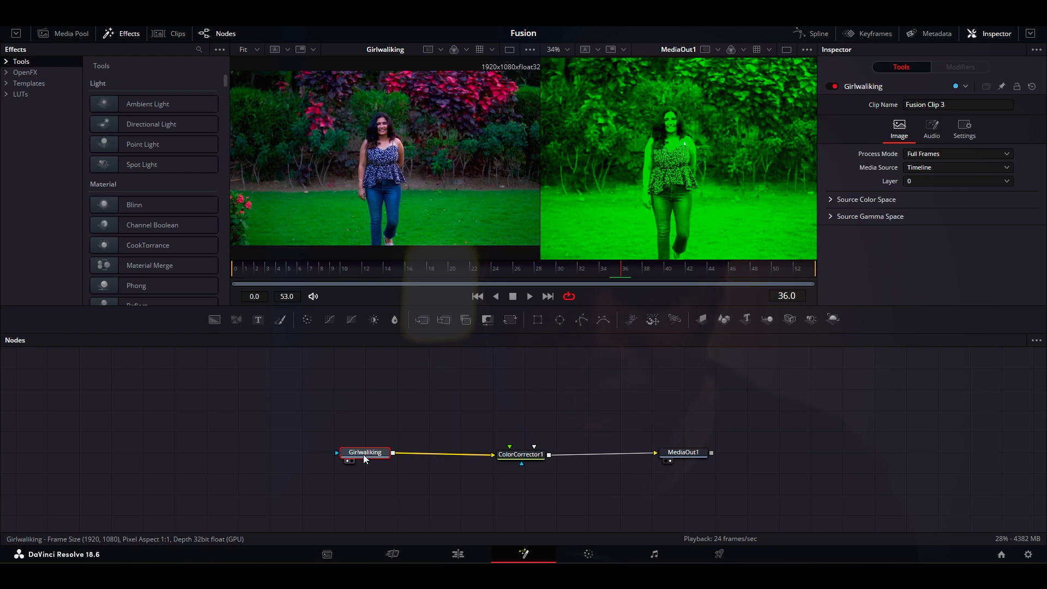
left_click(694, 454)
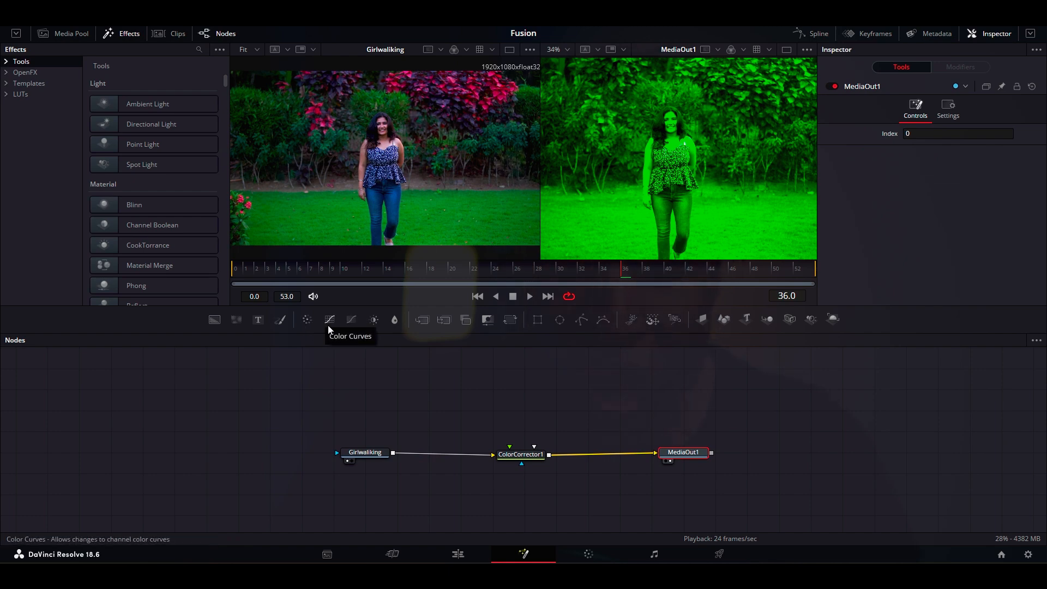
Step: Add unconnected Color Curves, Hue Curves and Brightness Contrast nodes above the Girlwaliking–MediaOut1 chain
left_click_drag(327, 322, 387, 410)
left_click_drag(534, 416, 536, 422)
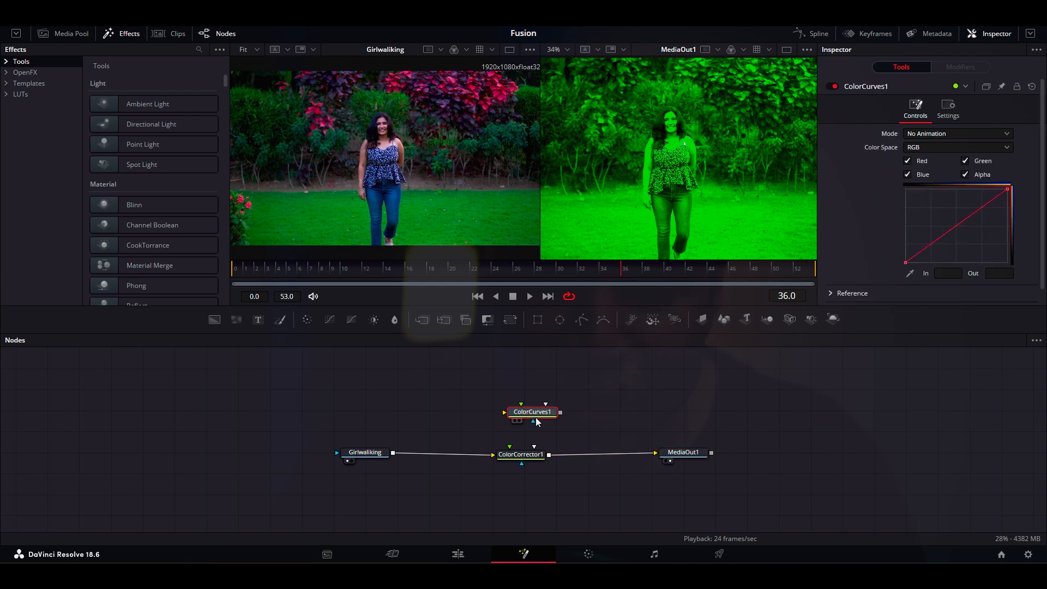
left_click_drag(351, 320, 429, 408)
left_click_drag(381, 324, 343, 387)
left_click(598, 404)
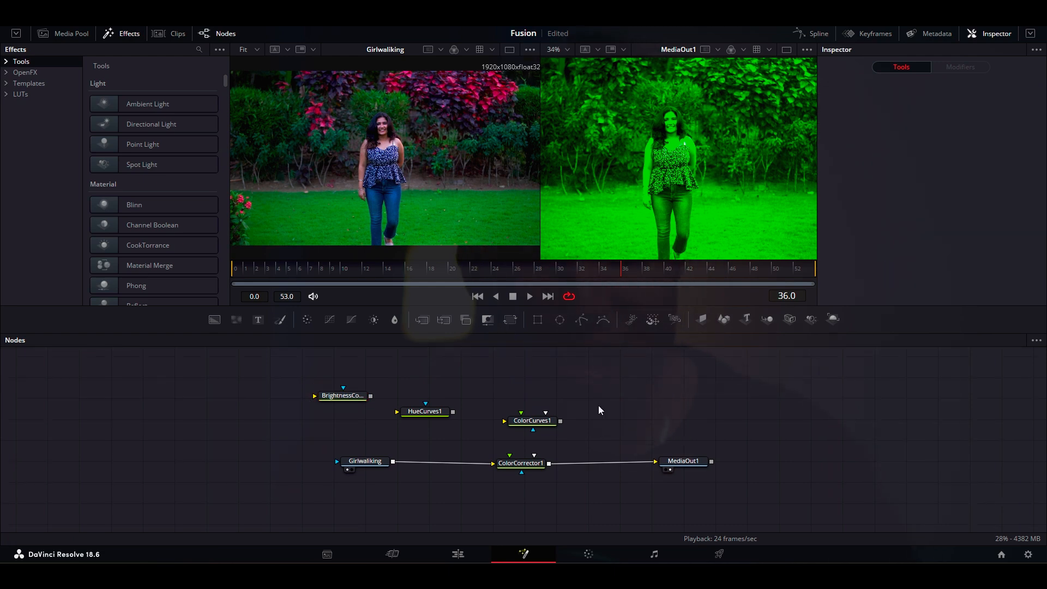
Step: Add unconnected Rectangle, Ellipse and Polygon mask nodes to the node graph
left_click_drag(537, 319, 613, 373)
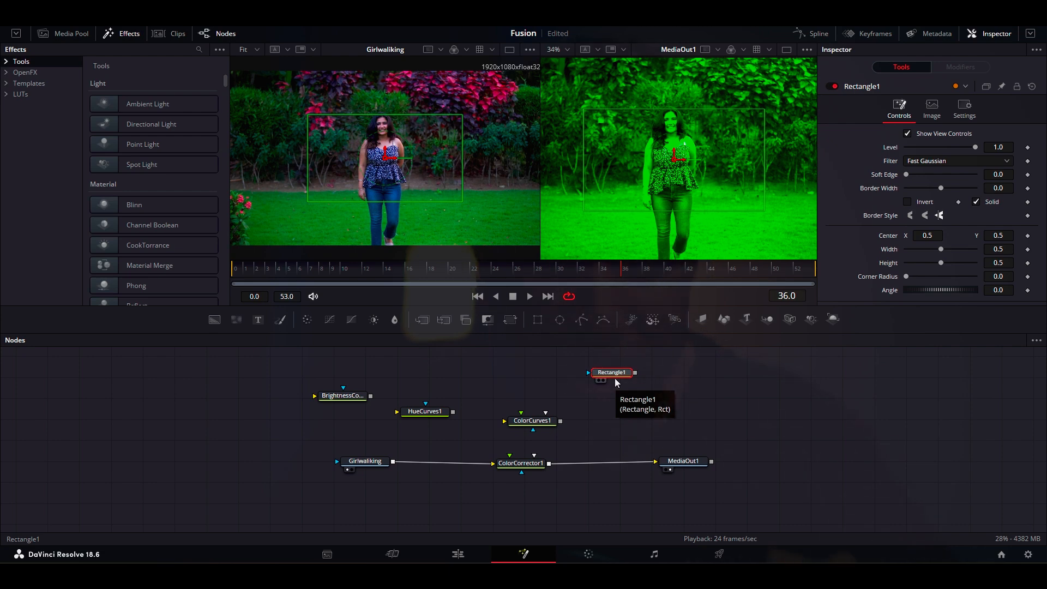
left_click(588, 354)
left_click_drag(560, 321, 678, 384)
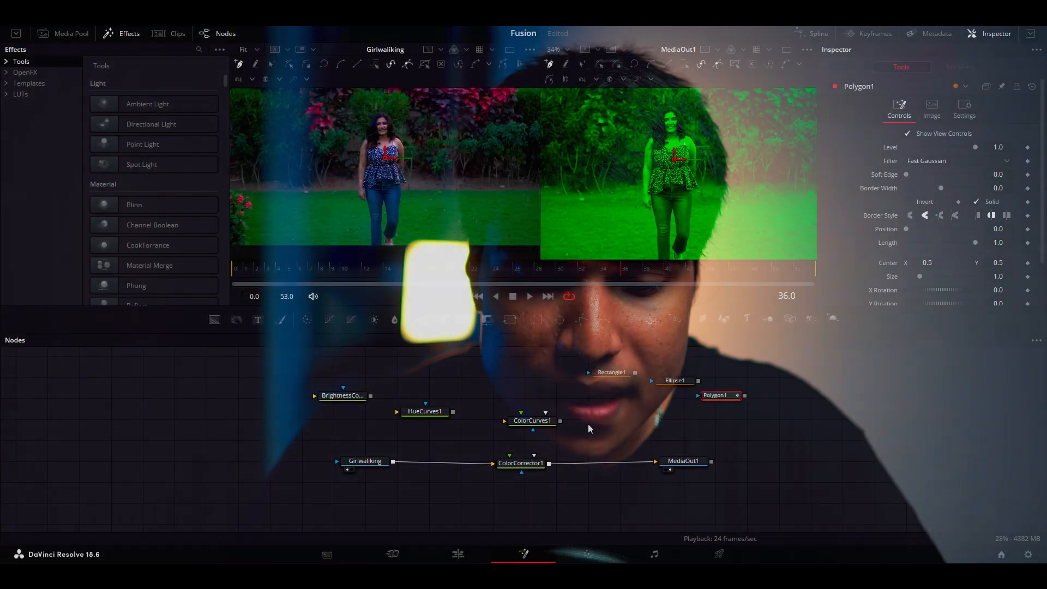
Step: Examine the colour coding and connectors of the media, colour and mask nodes in the node graph
scroll(588, 424, "down", 2)
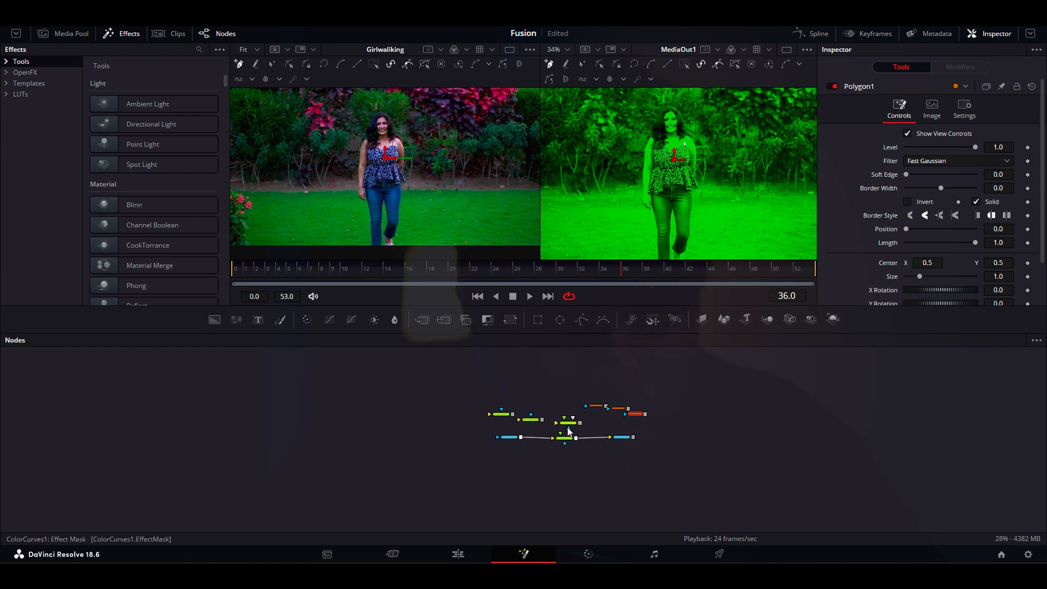
scroll(567, 442, "up", 5)
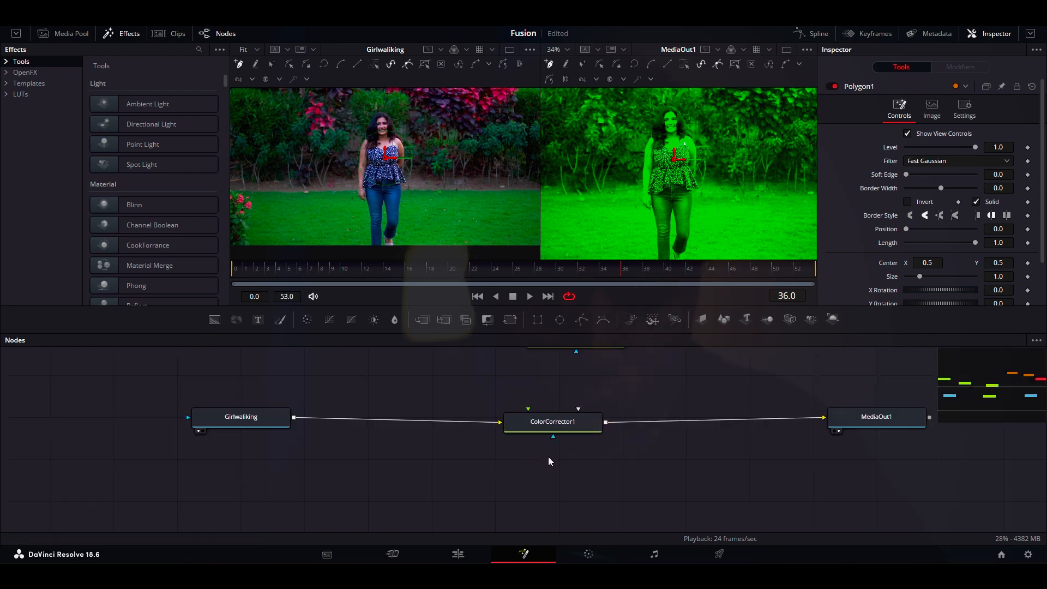
scroll(546, 464, "up", 3)
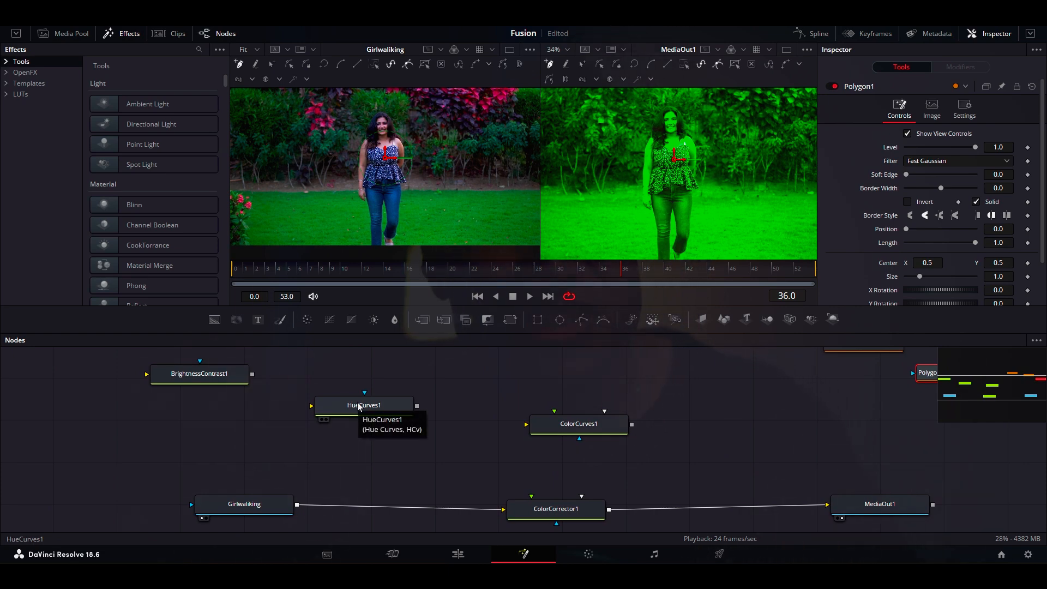
scroll(425, 436, "down", 2)
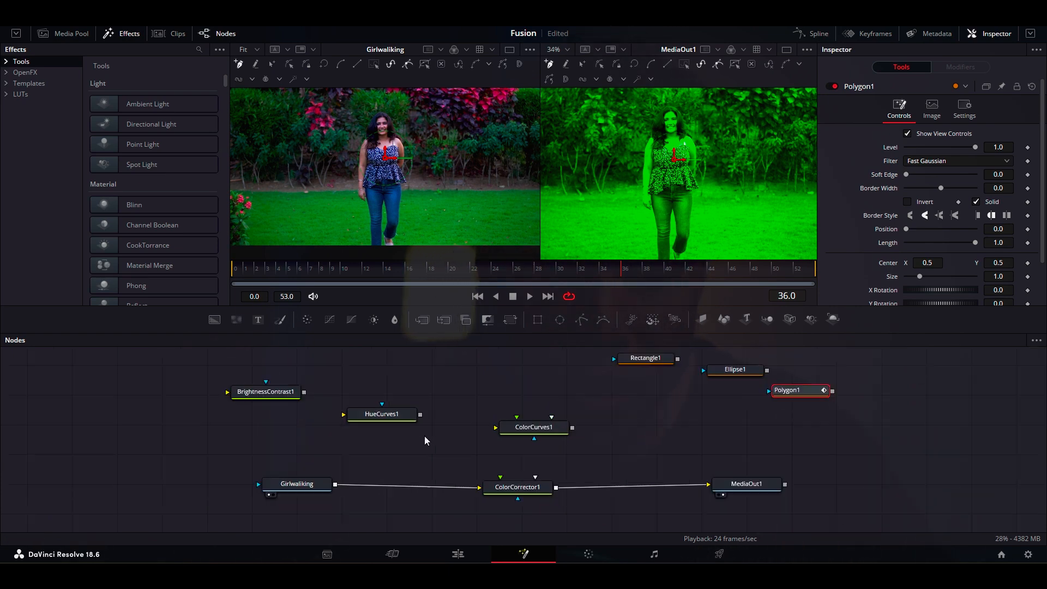
scroll(428, 436, "down", 2)
scroll(529, 435, "down", 2)
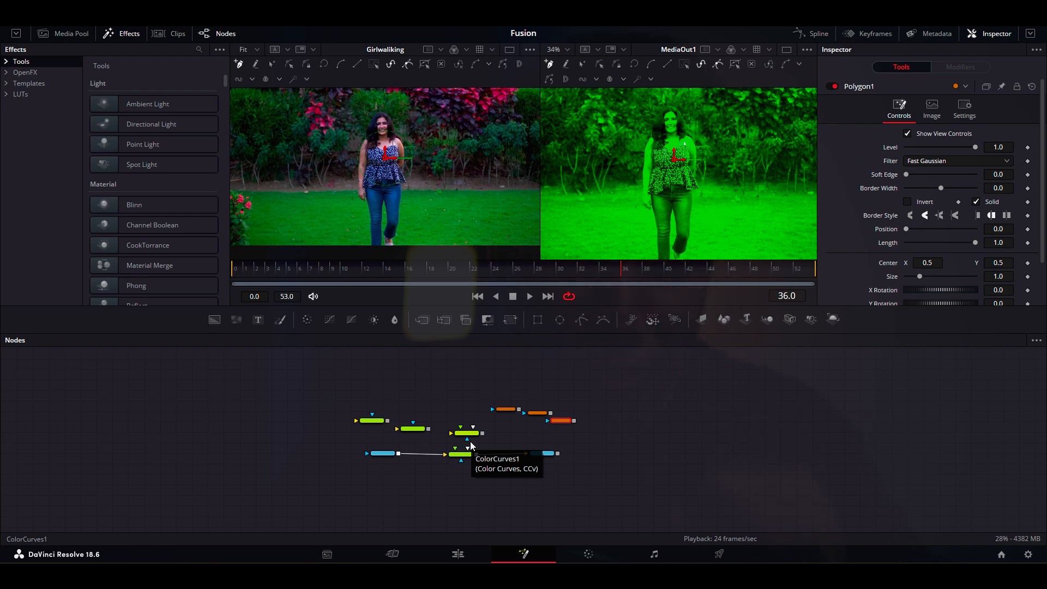
scroll(470, 441, "up", 5)
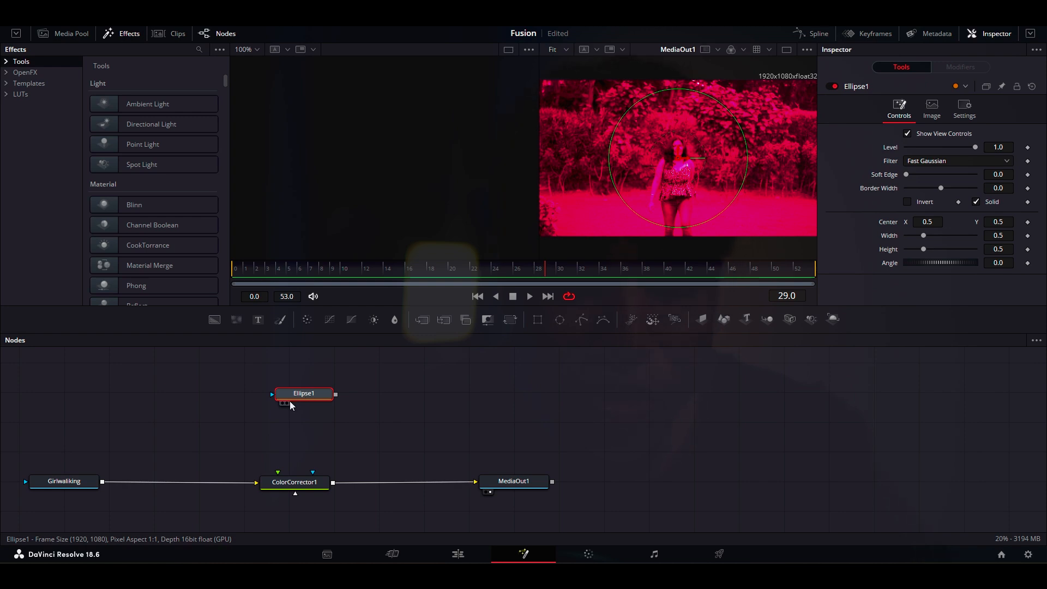
Step: View Ellipse1 in the first viewer and connect its output to ColorCorrector1's effect mask input
key("1")
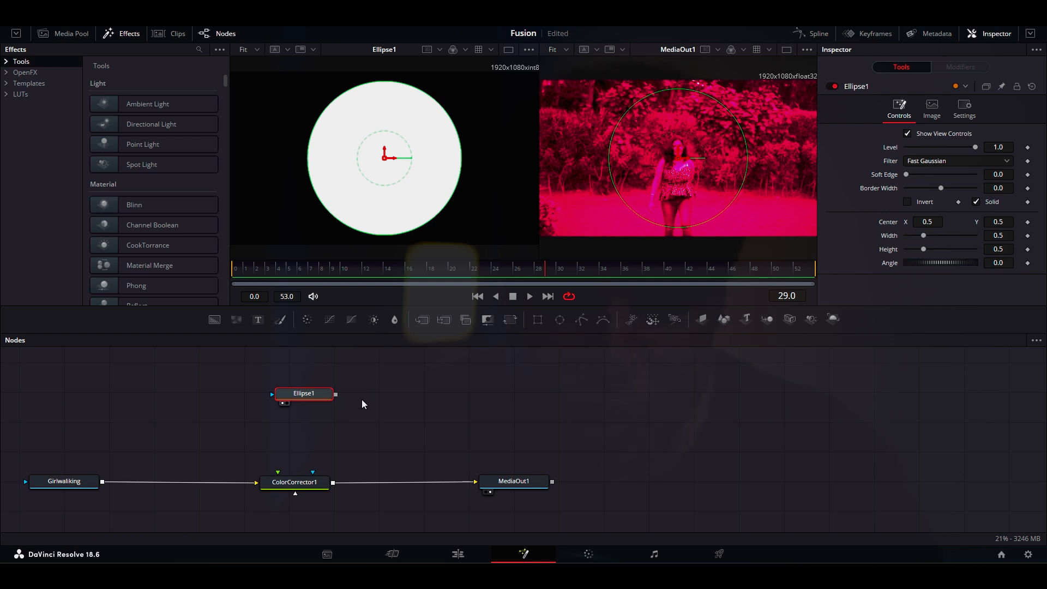
left_click_drag(357, 423, 316, 474)
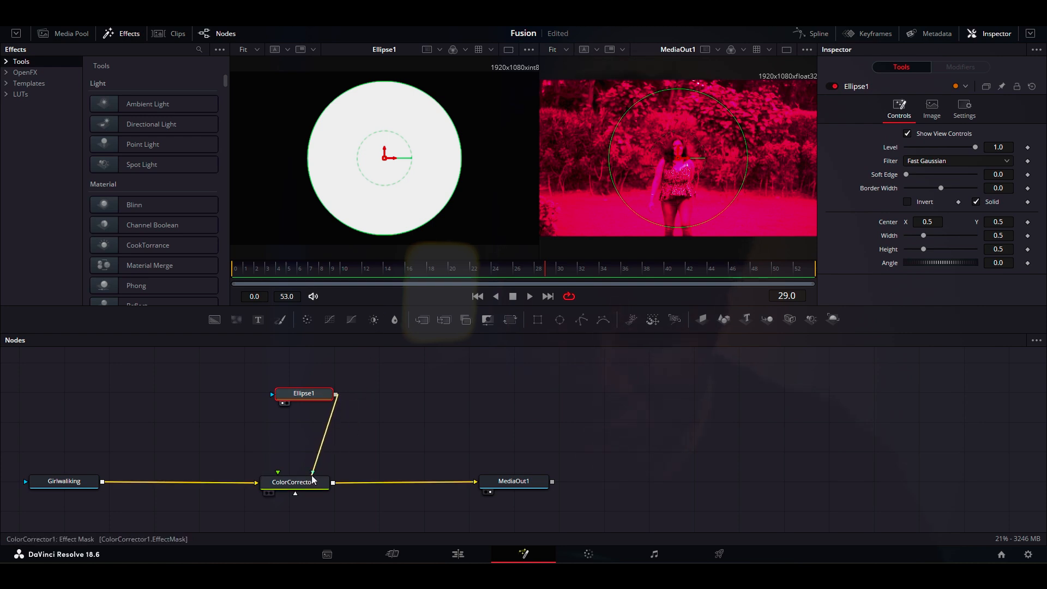
left_click_drag(313, 478, 314, 475)
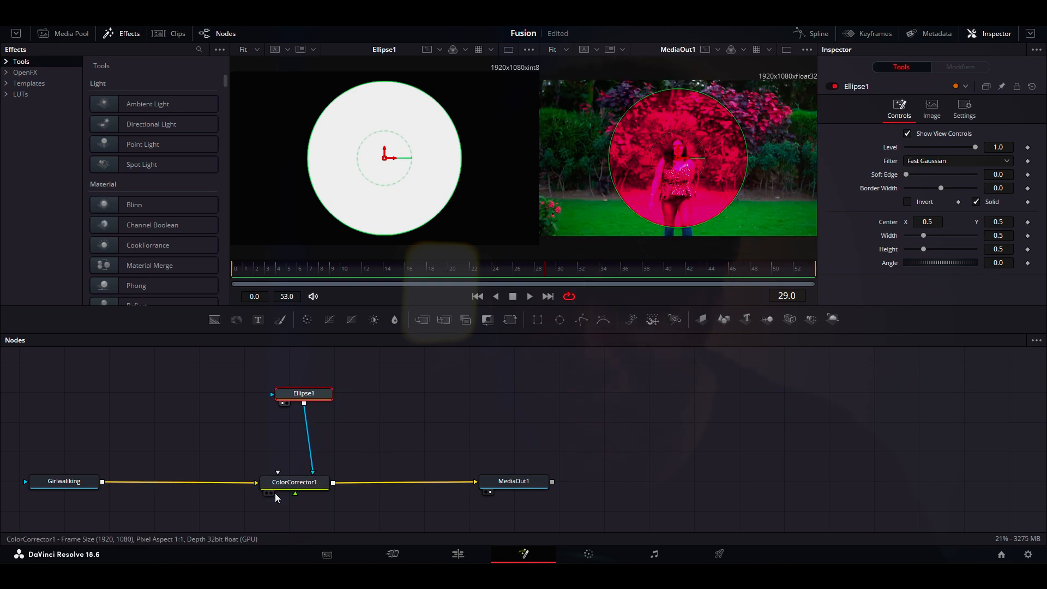
left_click(297, 482)
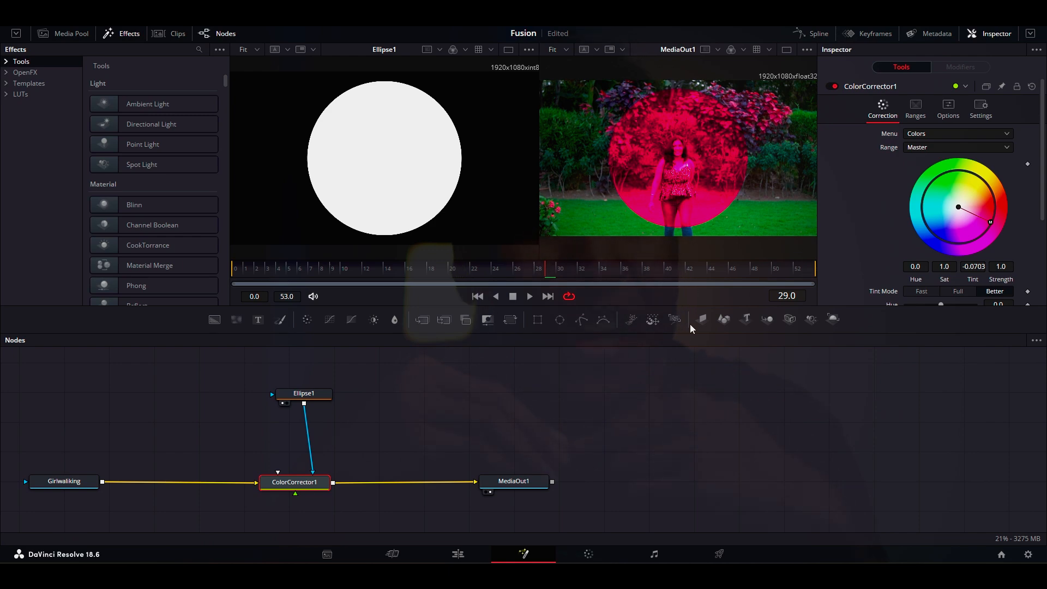
Step: Add a Blur node fed by Girlwaliking and move the Ellipse1 mask connection from ColorCorrector1 to it
left_click(466, 387)
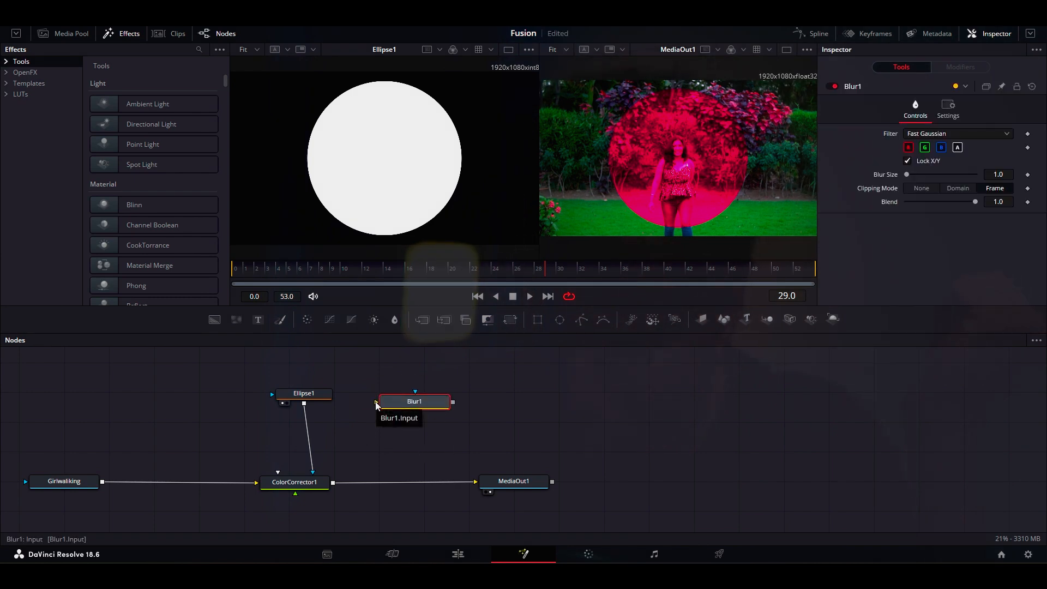
left_click_drag(395, 407, 186, 393)
left_click_drag(102, 482, 167, 388)
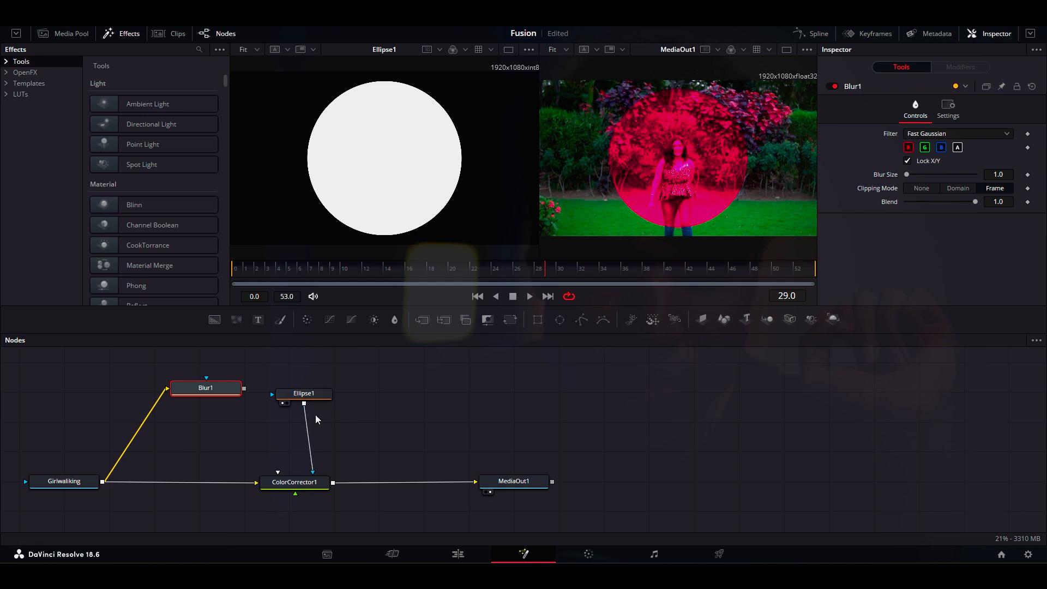
left_click_drag(314, 478, 253, 442)
left_click_drag(314, 401, 296, 383)
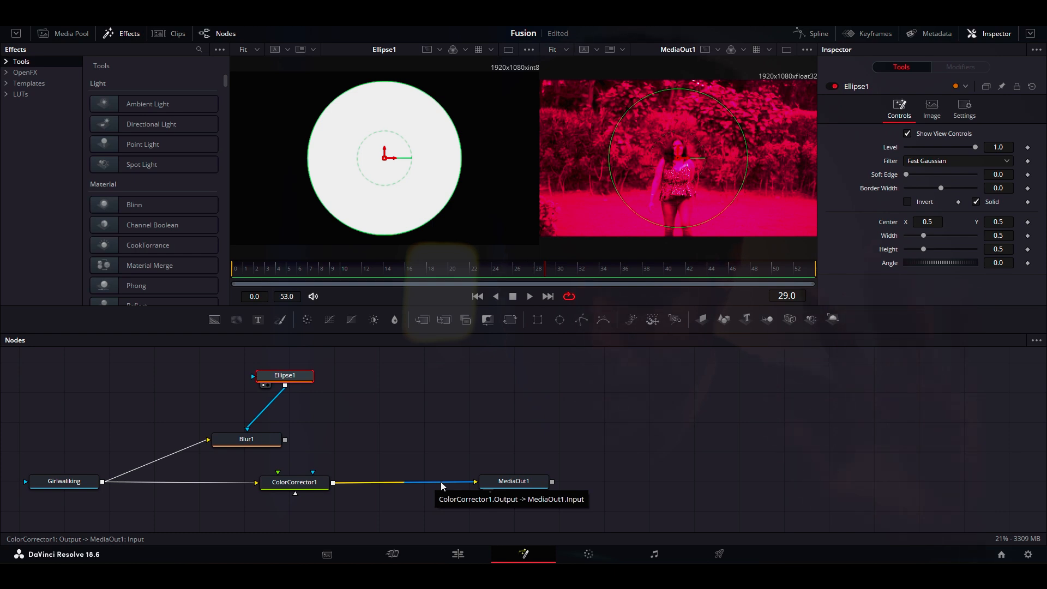
Step: Replace ColorCorrector1 with Blur1 as the input of MediaOut1 and set the blur size to 56.7
left_click_drag(443, 482, 374, 522)
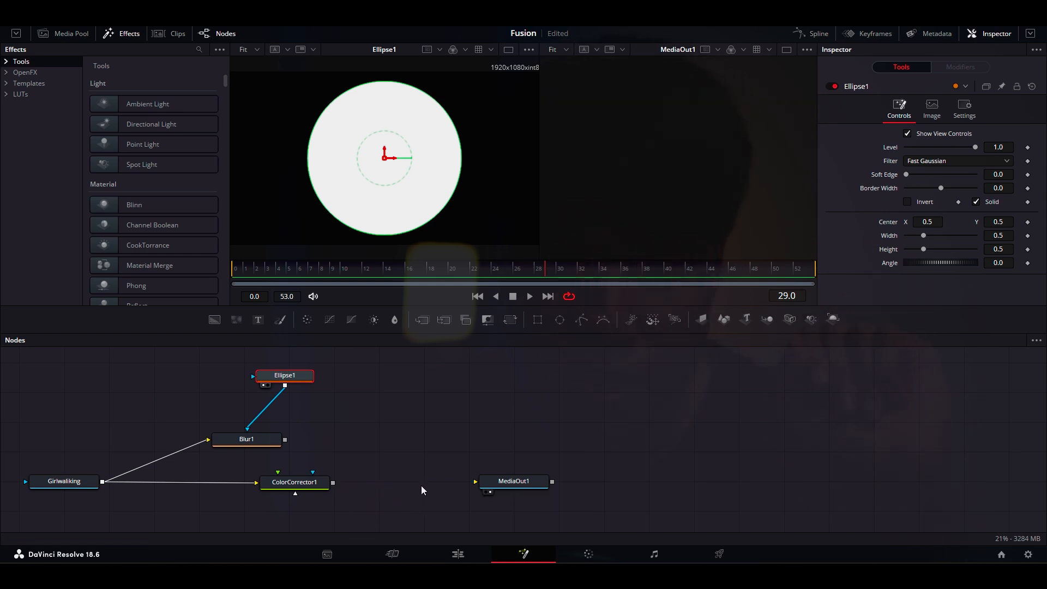
left_click_drag(285, 440, 482, 488)
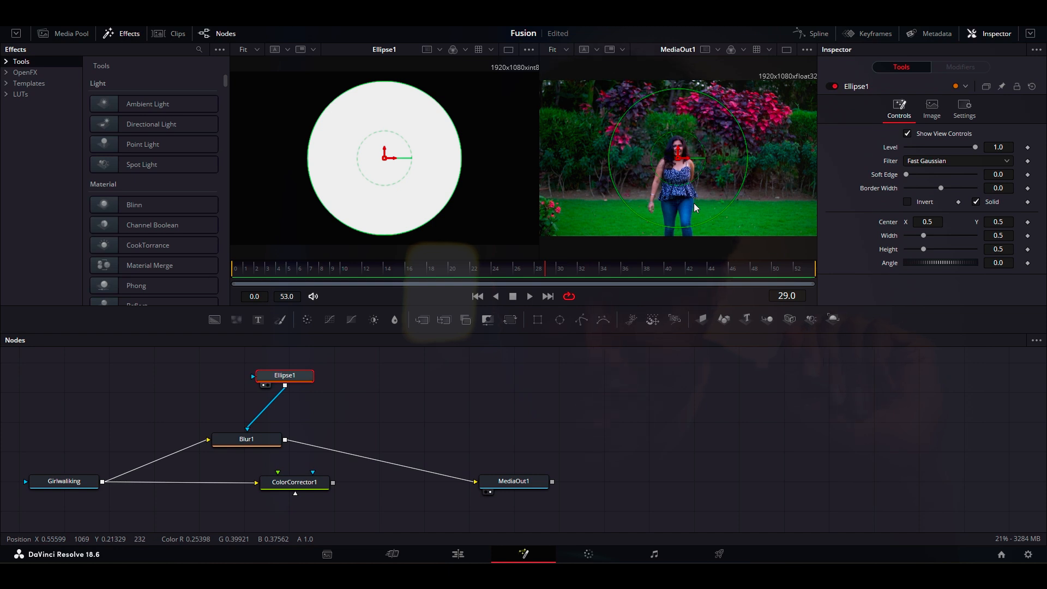
left_click(251, 440)
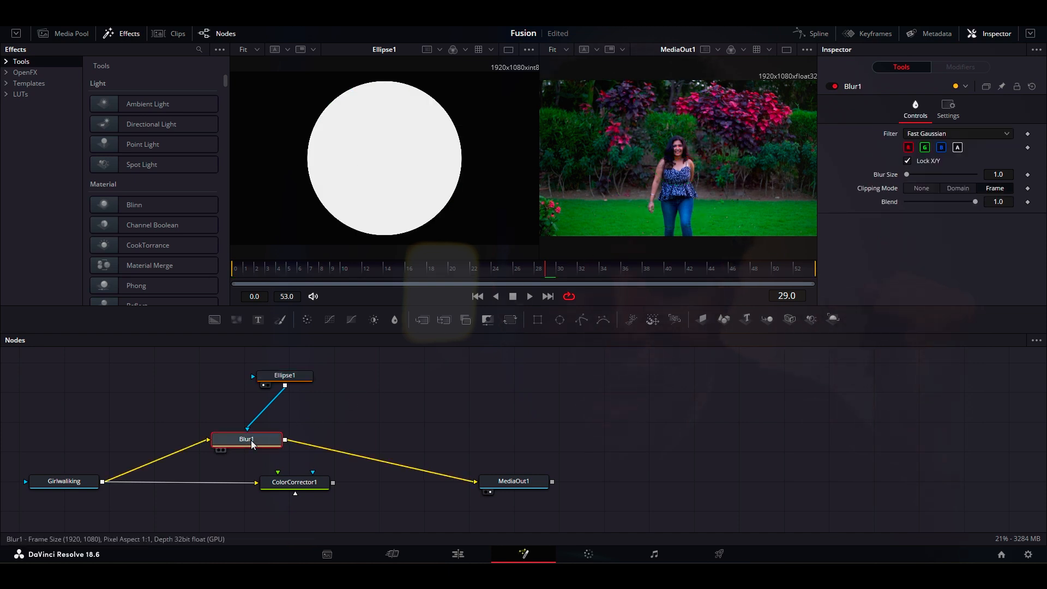
mouse_move(264, 441)
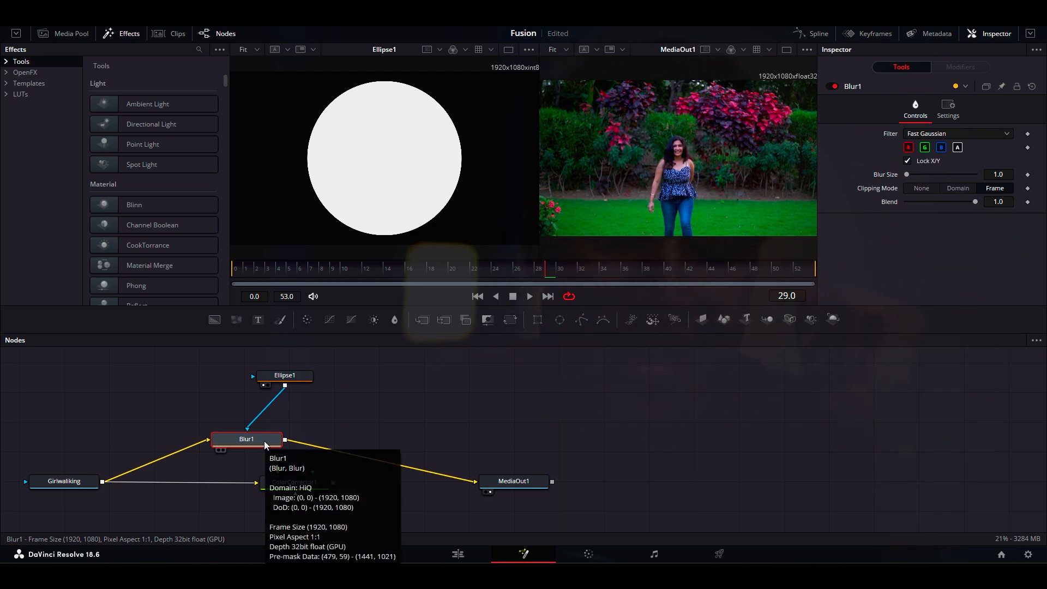
left_click_drag(908, 174, 946, 173)
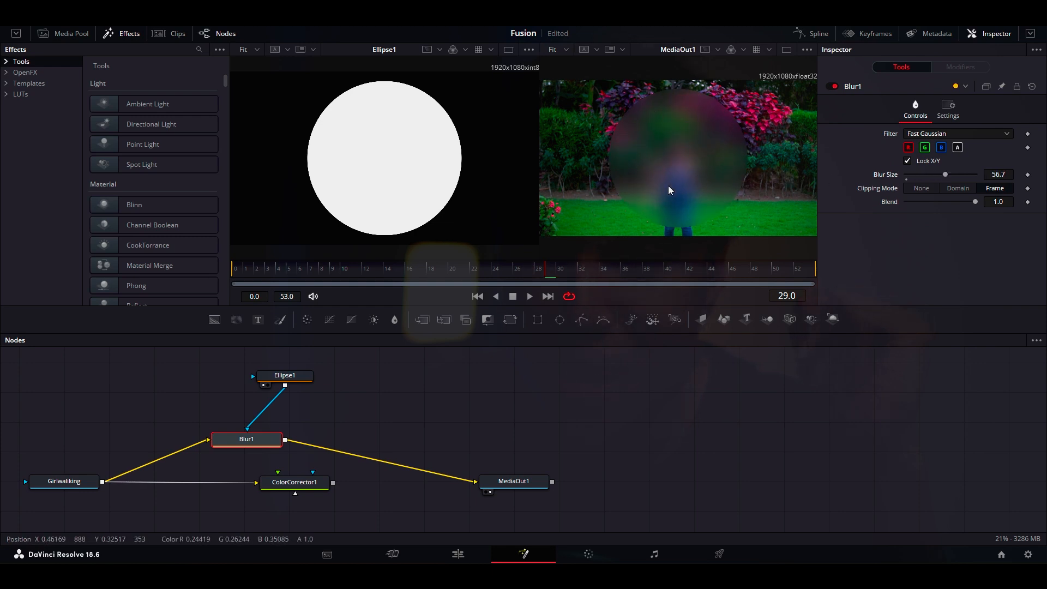
Step: Reshape the Ellipse1 mask in the viewer into a wide oval, about 0.69 wide and 0.38 high, and slightly reduce its size
left_click(286, 379)
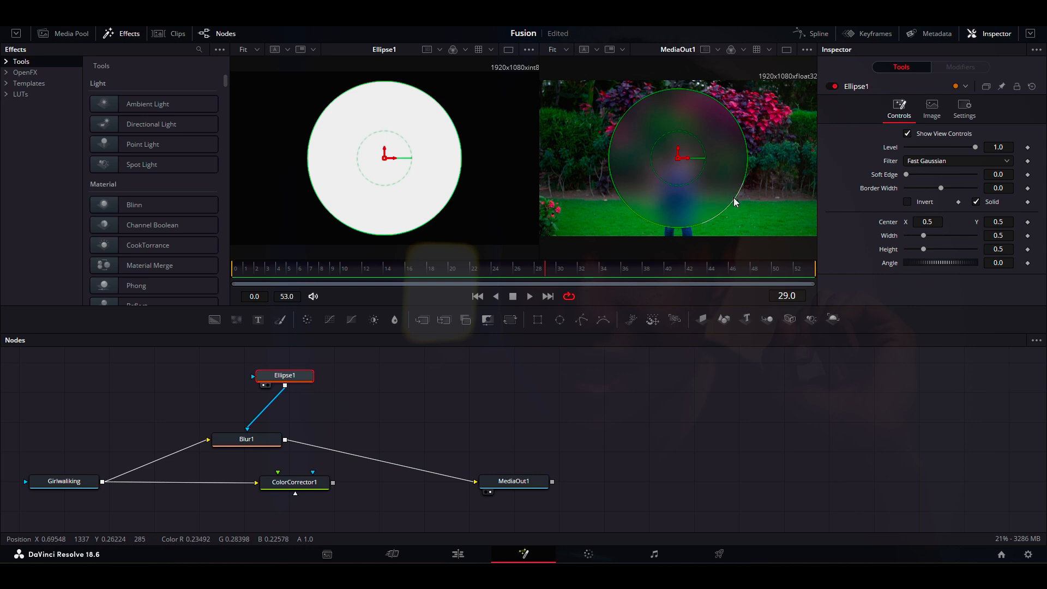
mouse_move(734, 206)
left_mouse_down()
mouse_move(709, 187)
mouse_move(731, 203)
left_mouse_up()
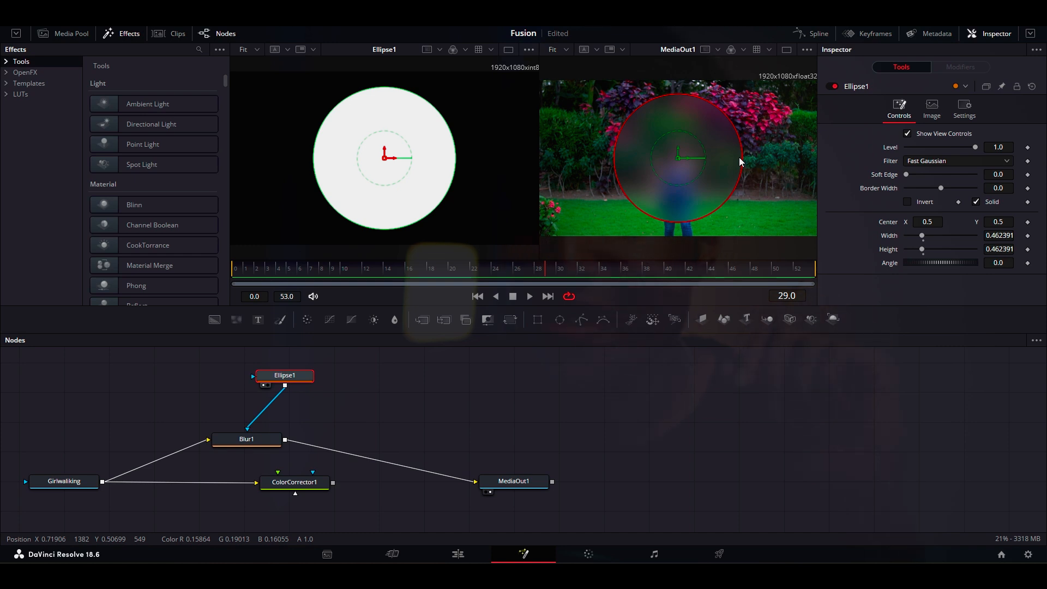
left_click_drag(746, 161, 773, 163)
left_click_drag(678, 227, 680, 211)
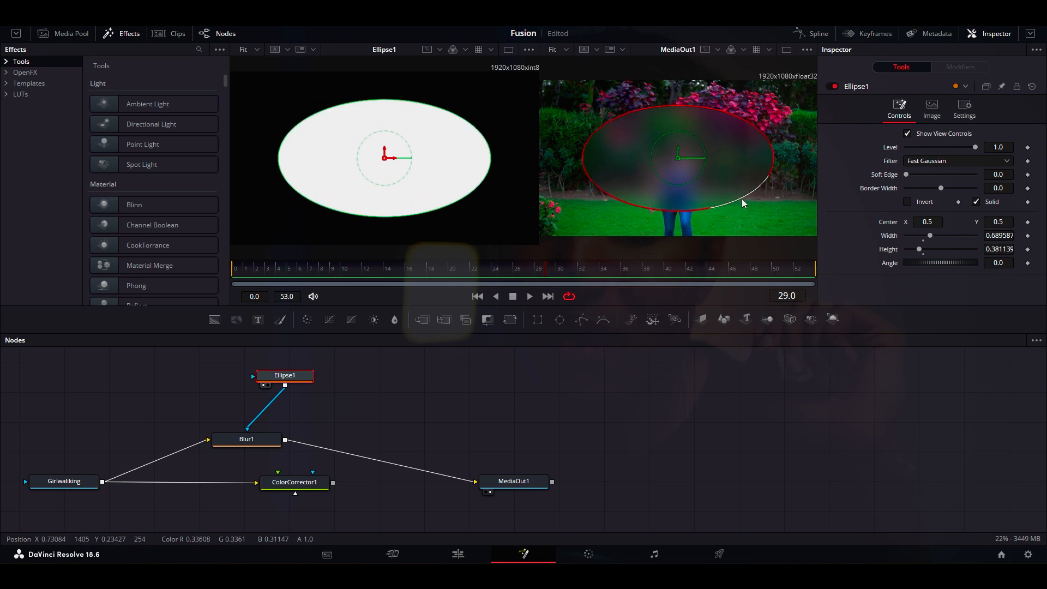
mouse_move(741, 197)
left_mouse_down()
mouse_move(752, 216)
mouse_move(733, 198)
left_mouse_up()
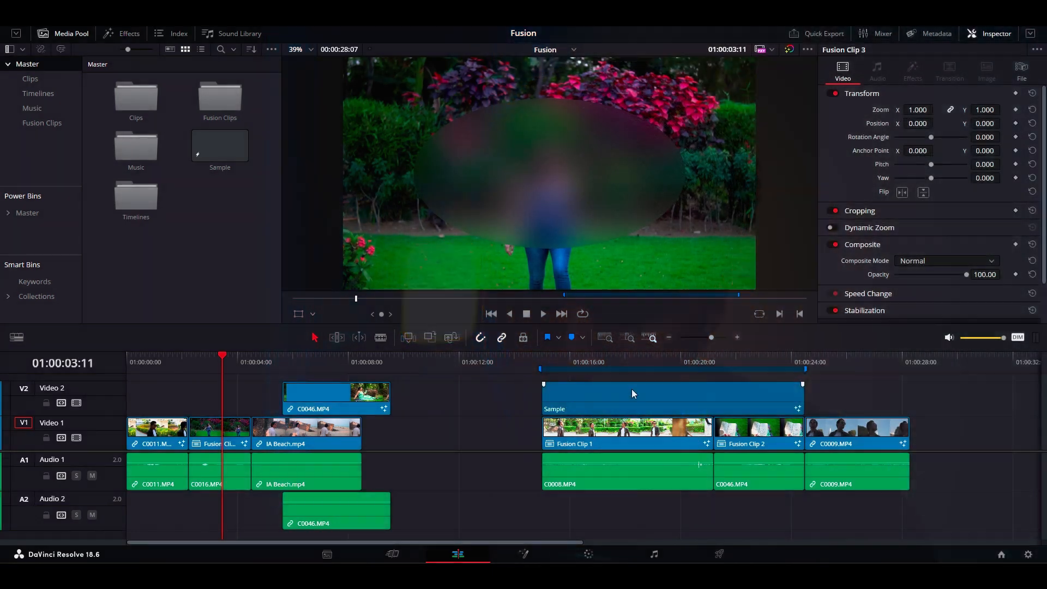
Step: Open the Sample composition from the Edit timeline in Fusion, with its Merge1 node chain in view
left_click(635, 387)
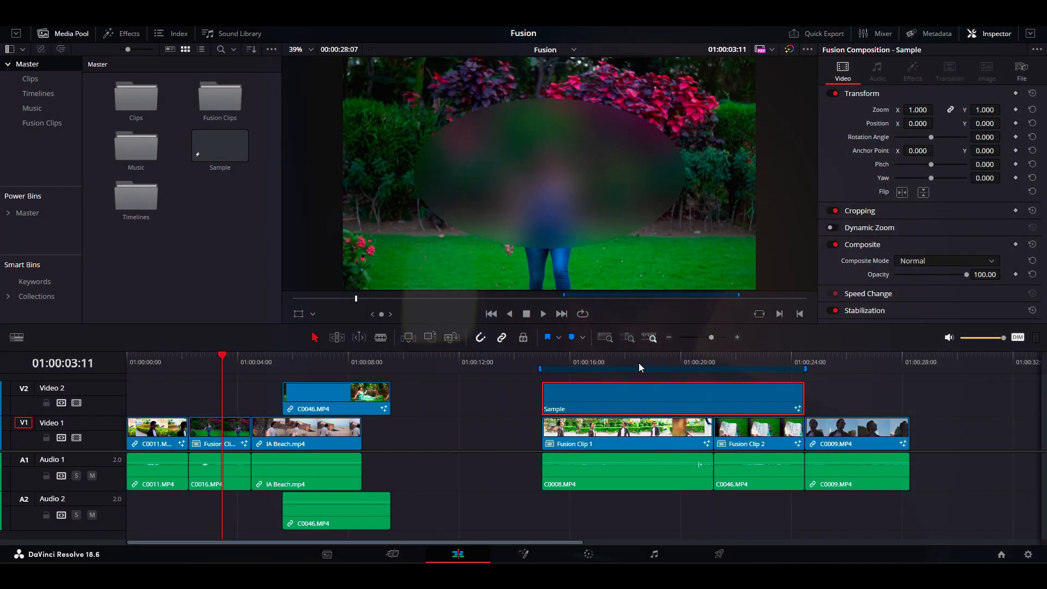
left_click(639, 363)
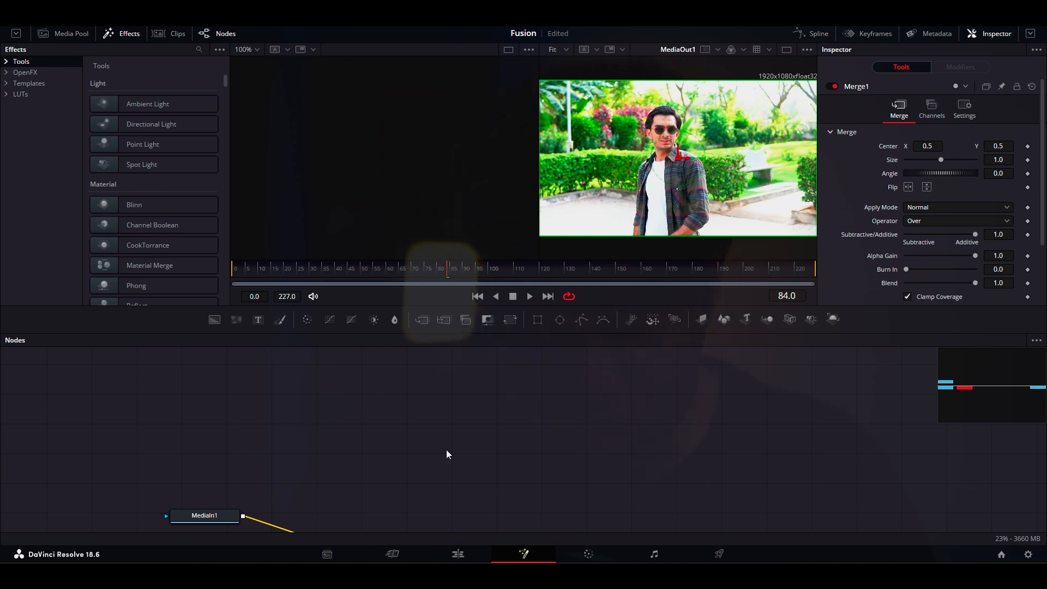
left_click_drag(446, 455, 475, 374)
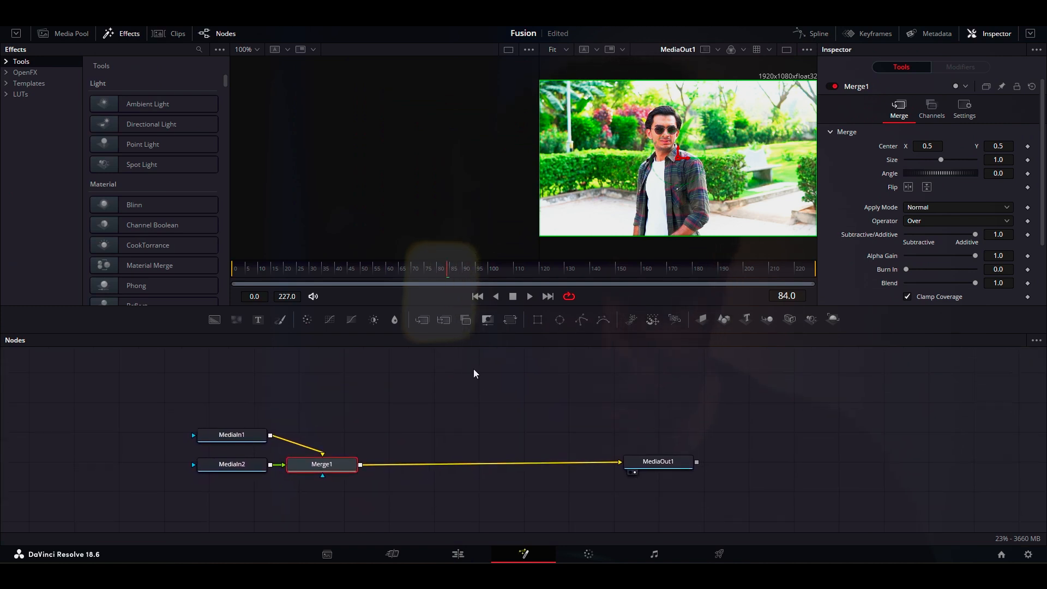
left_click_drag(462, 413, 475, 386)
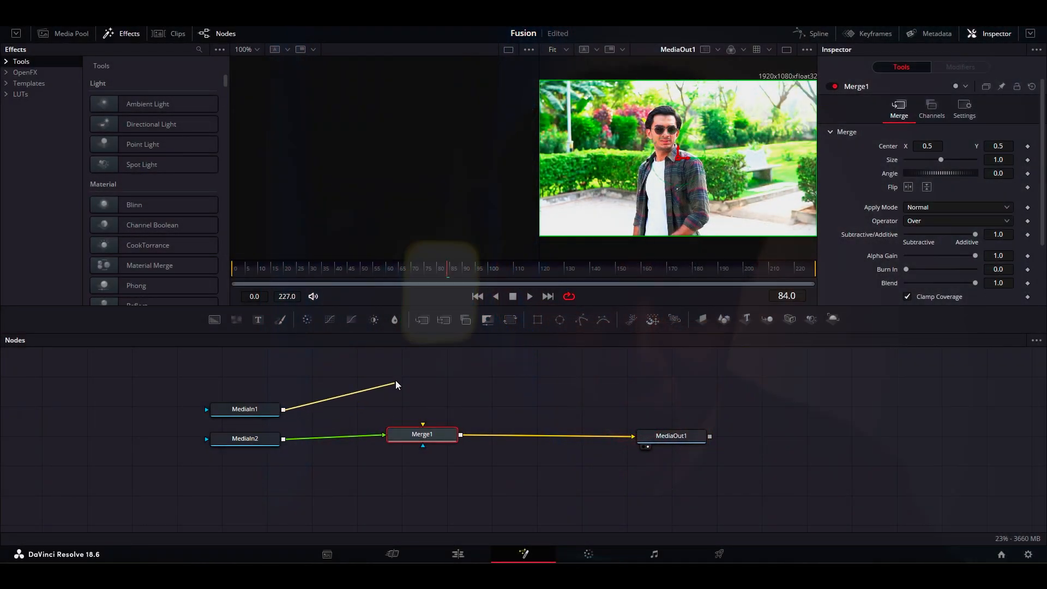
Step: Detach the MediaIn1 and MediaIn2 connections from the Merge1 inputs
left_click_drag(396, 384, 396, 386)
left_click_drag(381, 435, 354, 518)
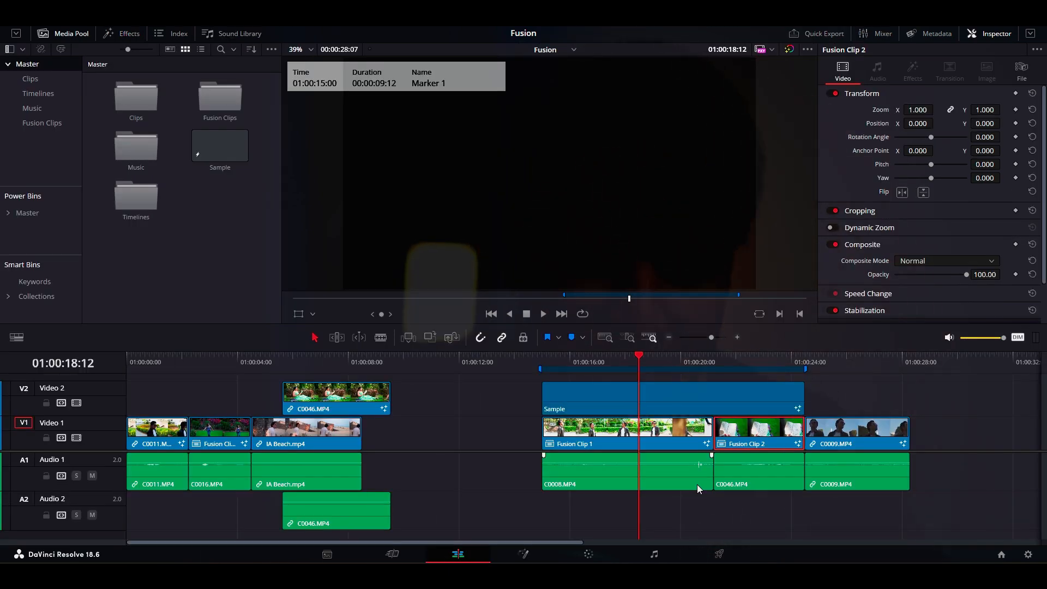
Step: Shift the C0046.MP4 clip on Video 2 later so it extends past IA Beach.mp4, and return to the Merge1 composition in Fusion
left_click_drag(339, 398, 365, 399)
left_click(322, 429)
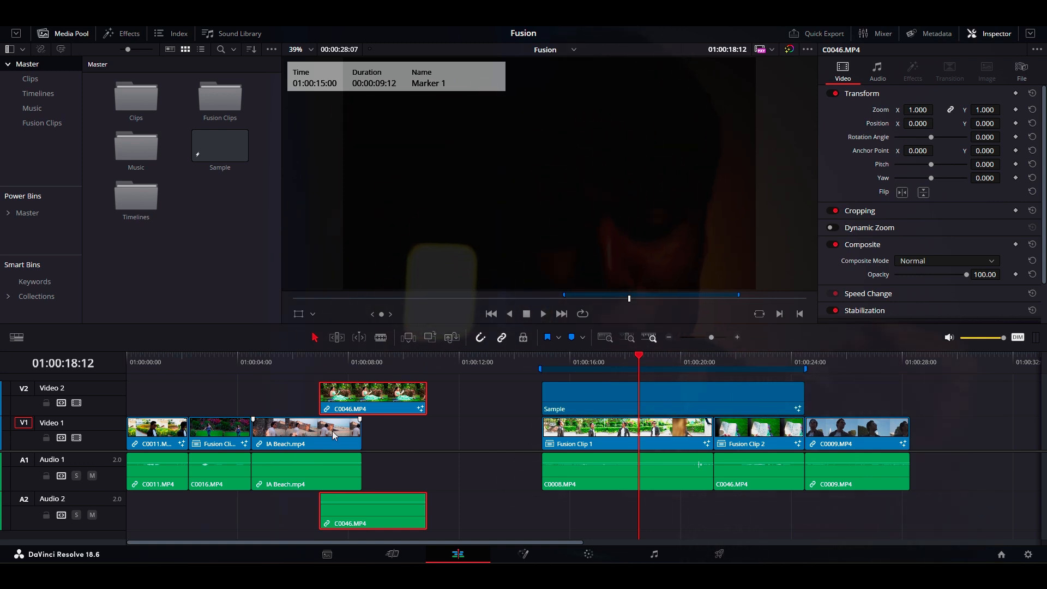
left_click(531, 560)
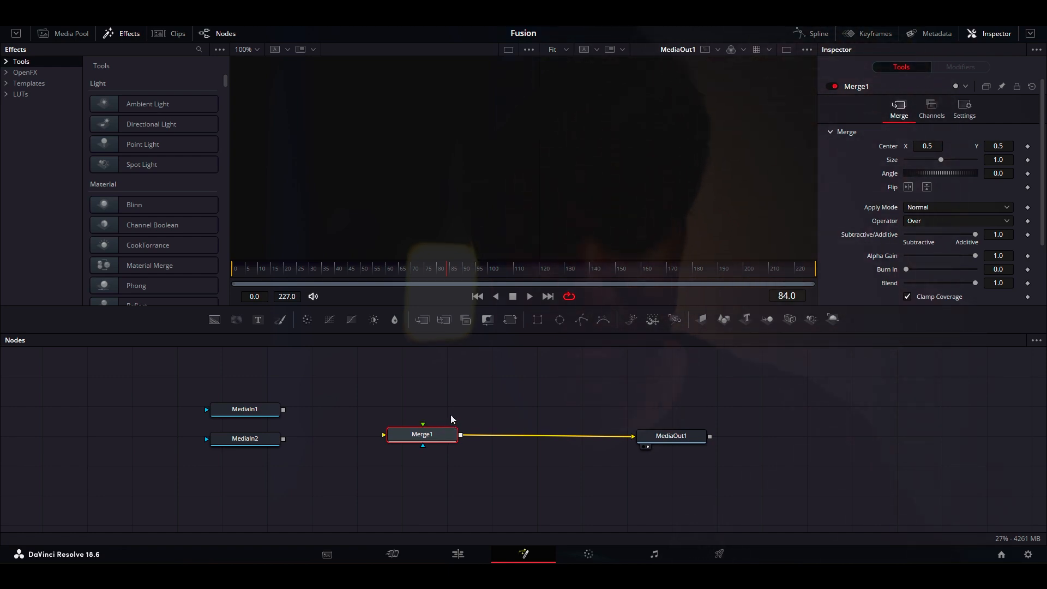
Step: Connect MediaIn1 to Merge1's foreground input and show MediaIn1 in the first viewer
left_click_drag(283, 410, 426, 424)
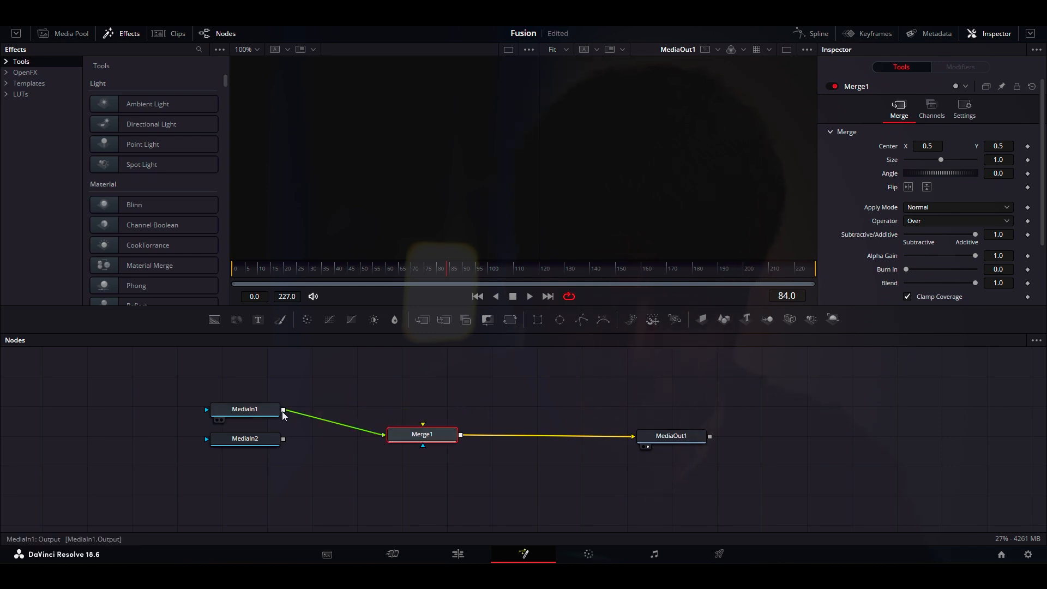
left_click(256, 410)
left_click_drag(258, 412, 405, 141)
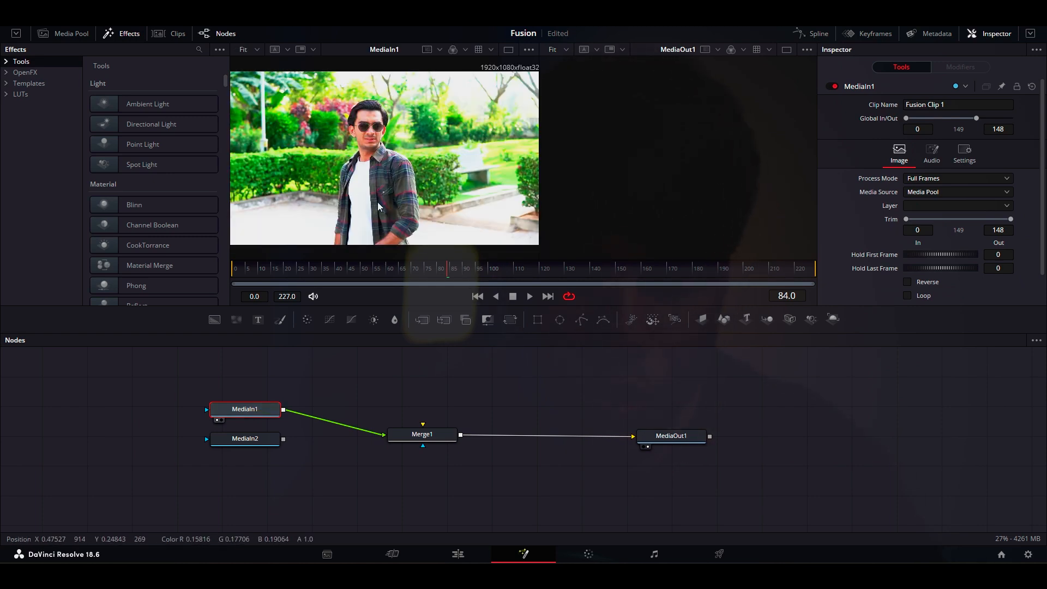
left_click(424, 438)
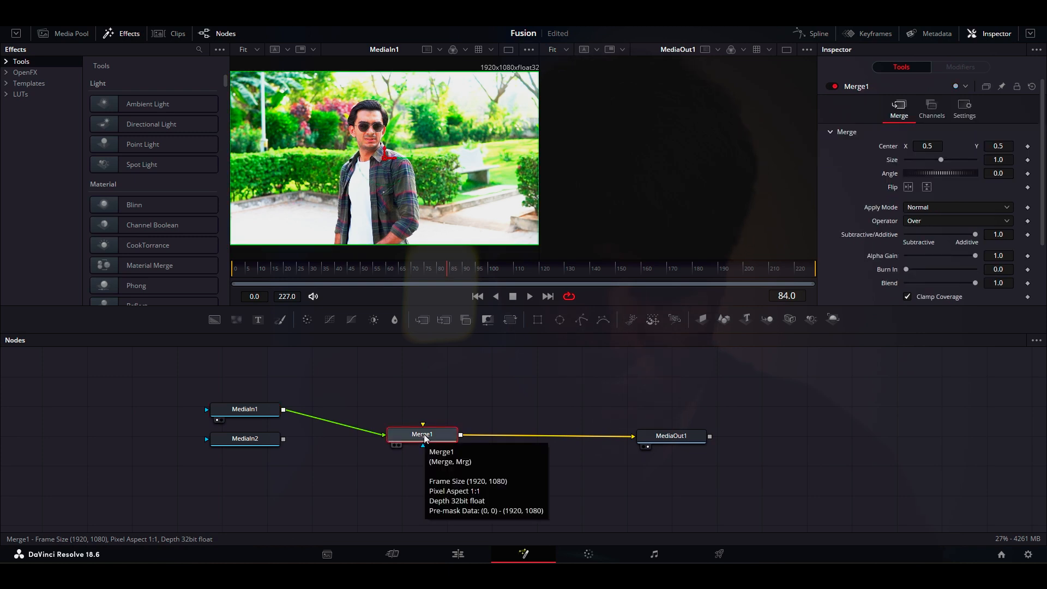
left_click(383, 408)
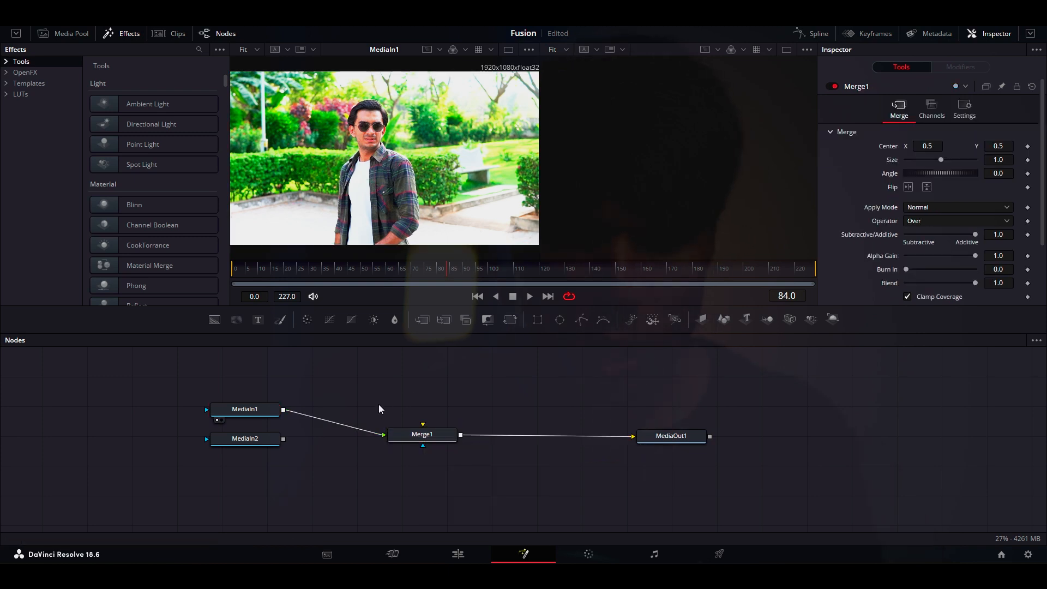
Step: Connect MediaIn2 to Merge1's background input and check the merged result in the Edit timeline before returning to Fusion
left_click(258, 441)
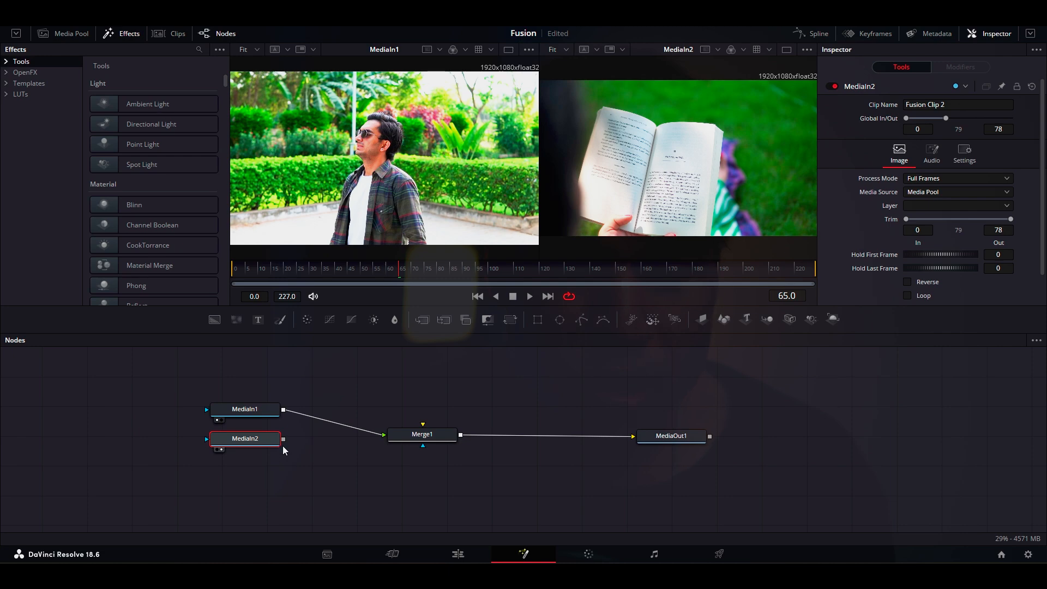
left_click_drag(283, 439, 427, 432)
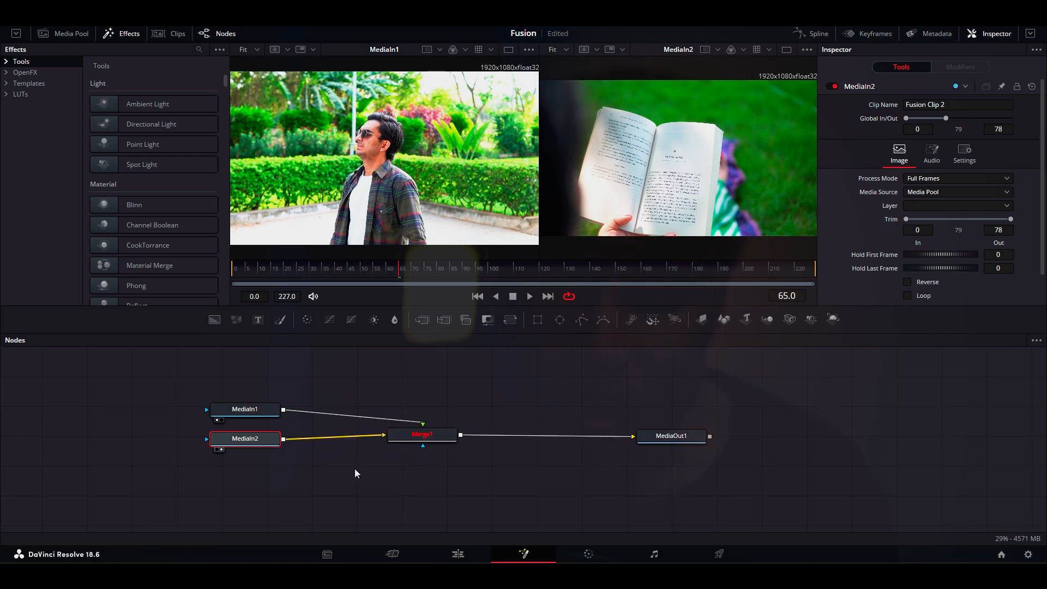
left_click(259, 413)
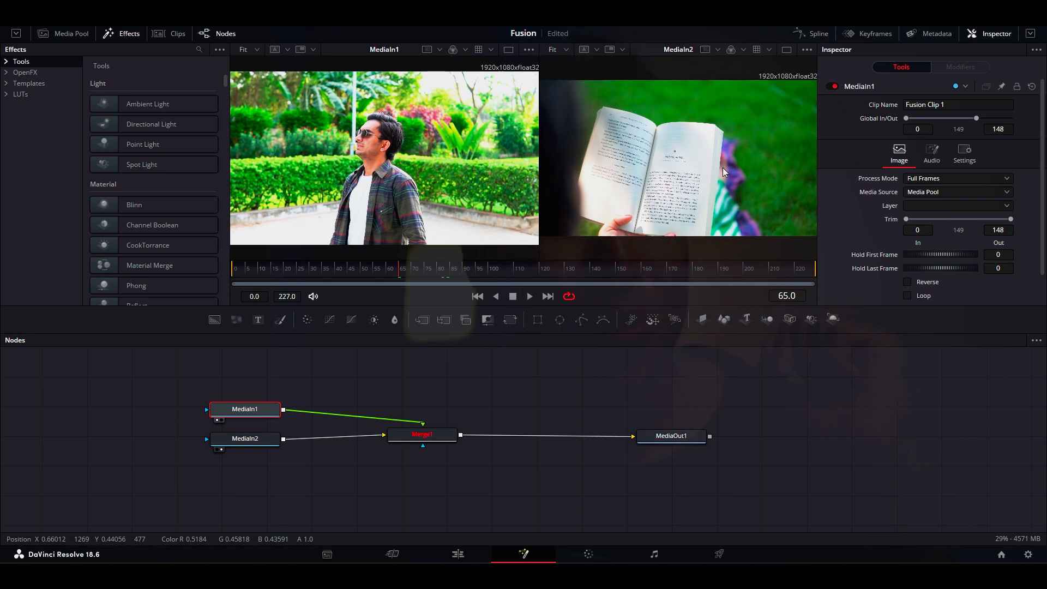
left_click(465, 558)
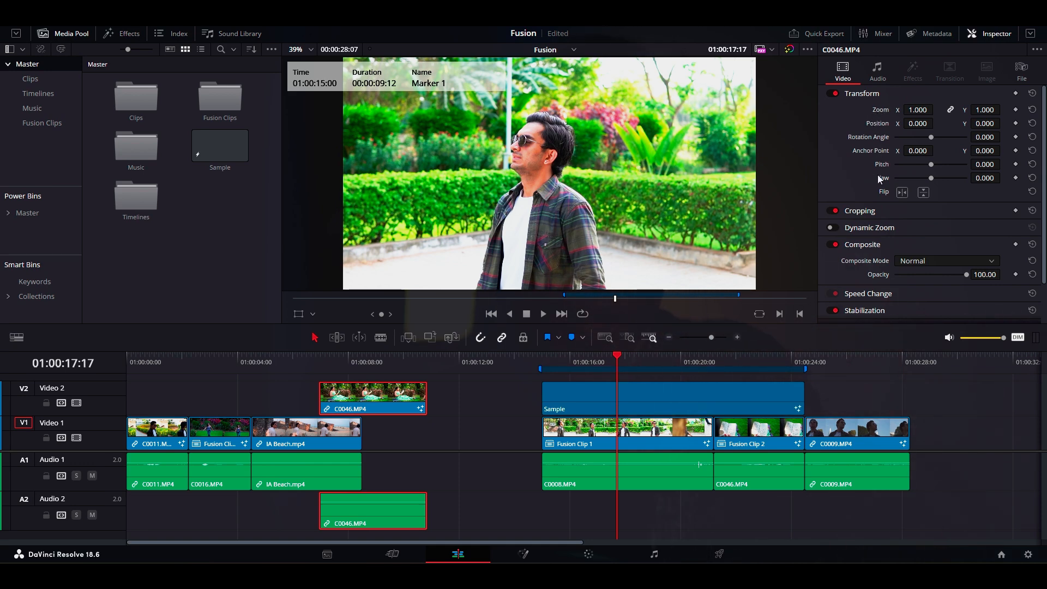
left_click(524, 554)
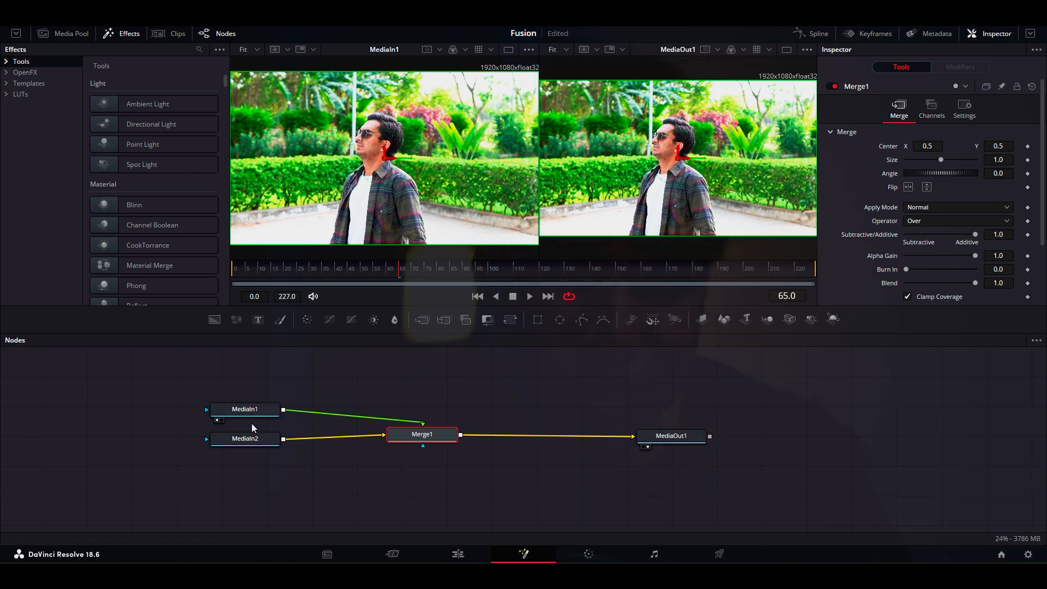
Step: Insert a Transform node between MediaIn1 and Merge1 and set its size to 0.25
mouse_move(252, 418)
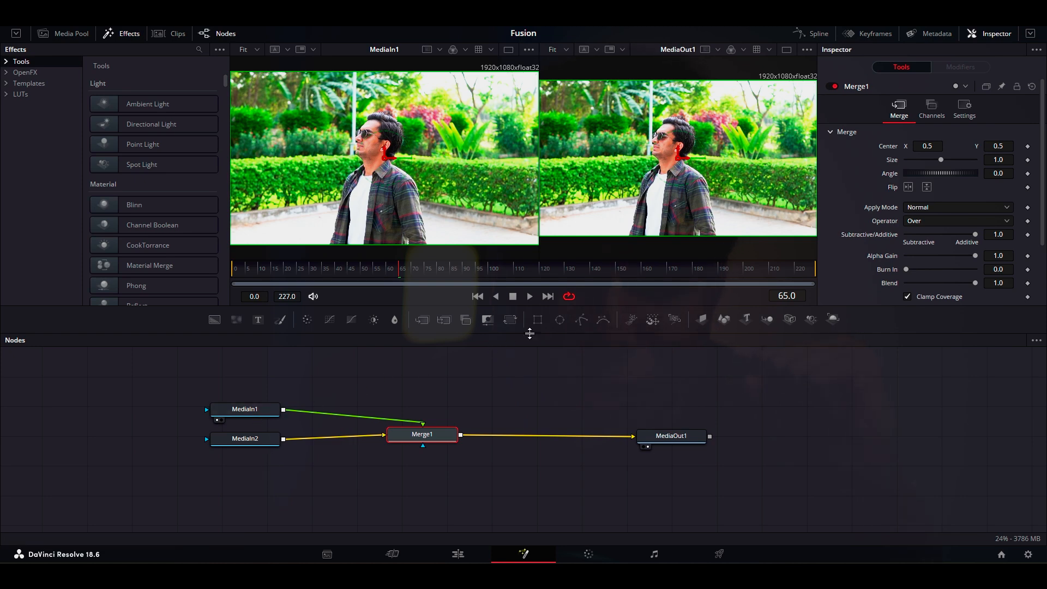
left_click_drag(503, 325, 364, 393)
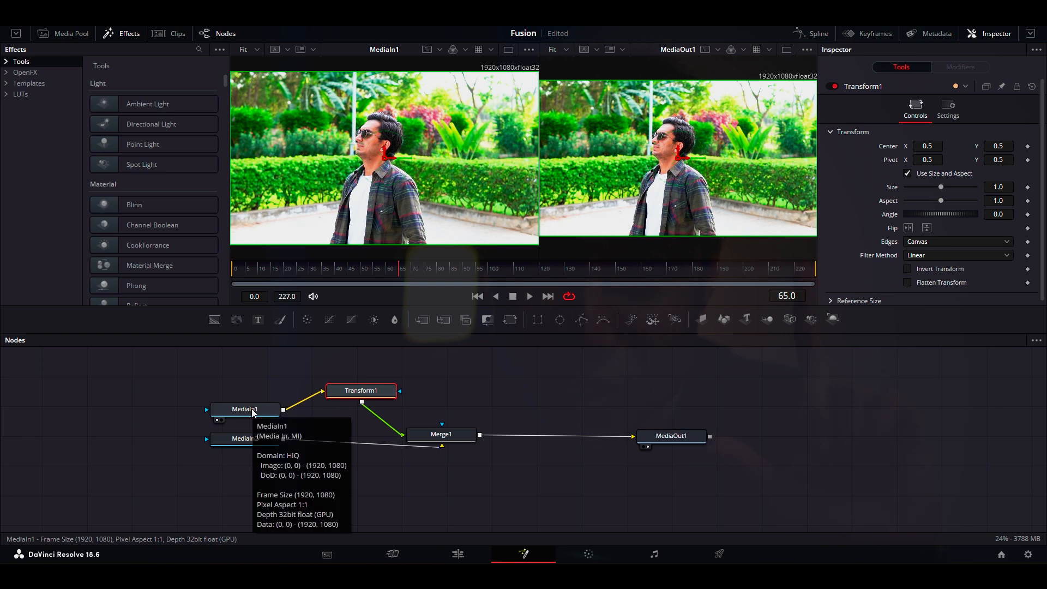
left_click_drag(936, 189, 914, 189)
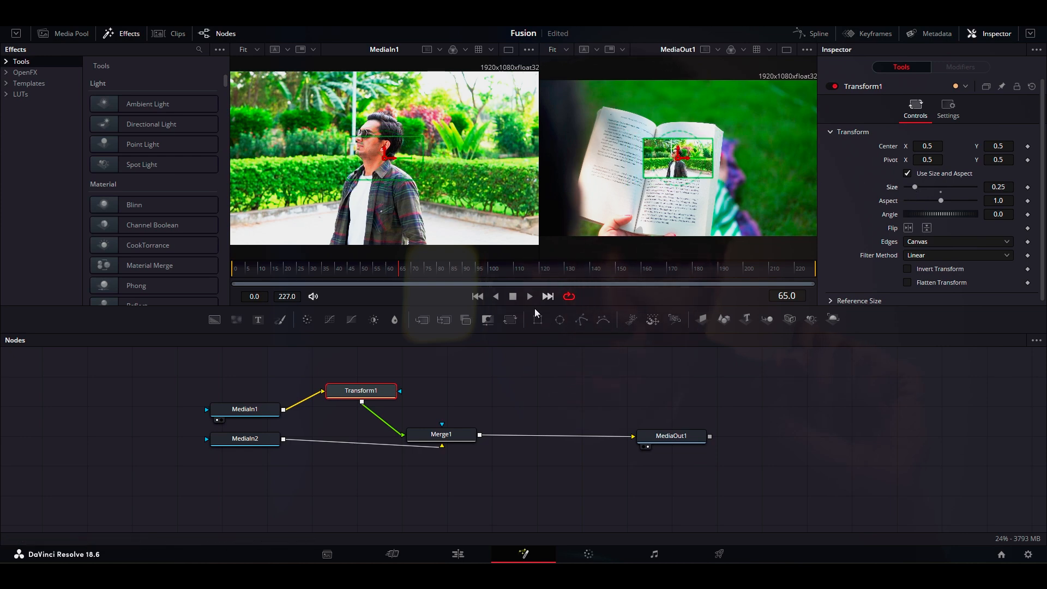
Step: Show MediaIn2 in the first viewer and move the Transform1 node higher in the node graph
left_click(243, 440)
key("1")
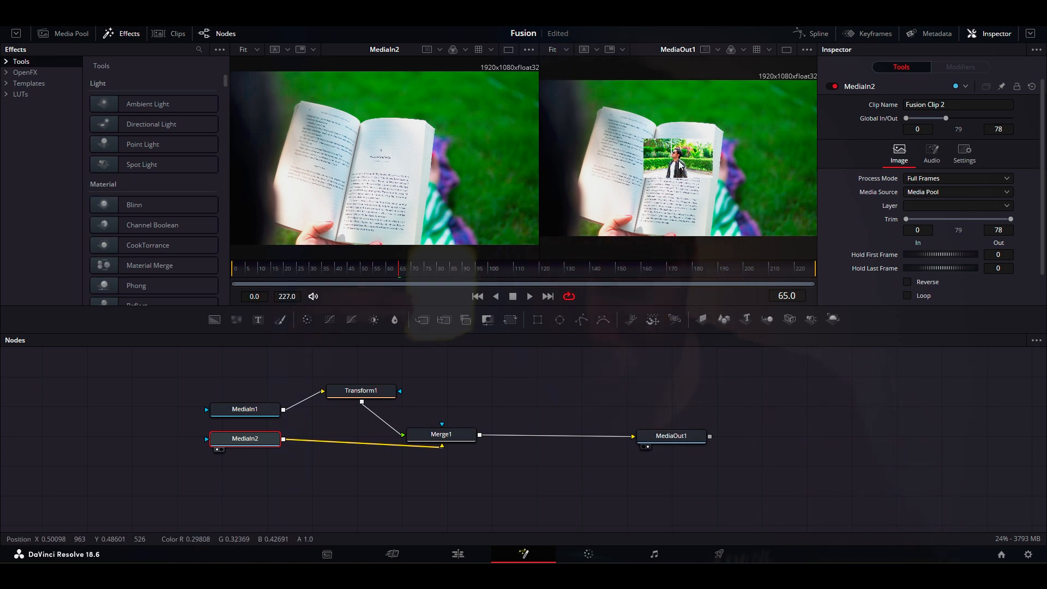
left_click_drag(361, 390, 368, 374)
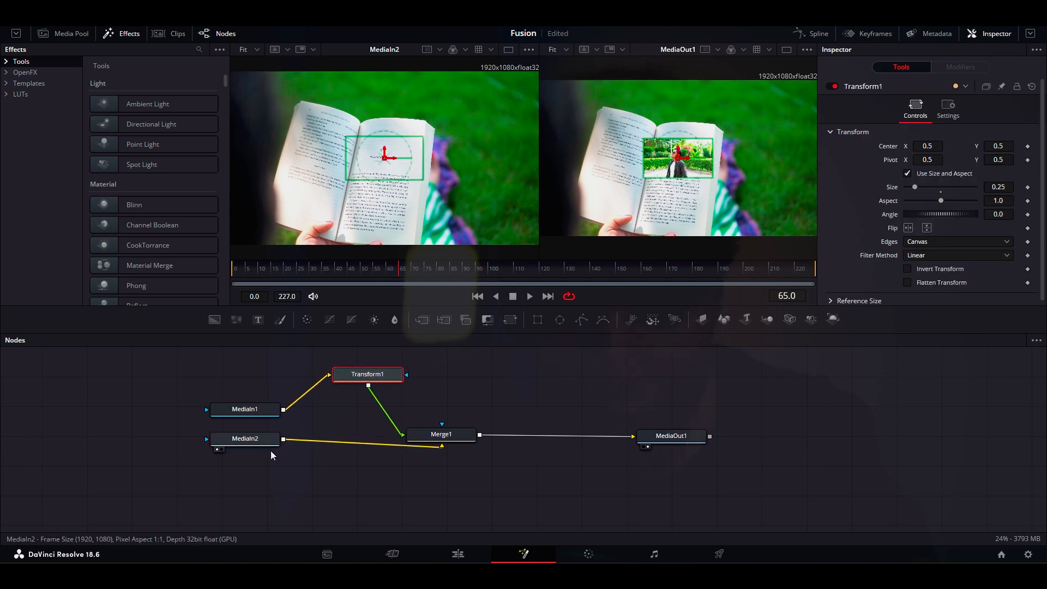
left_click(259, 443)
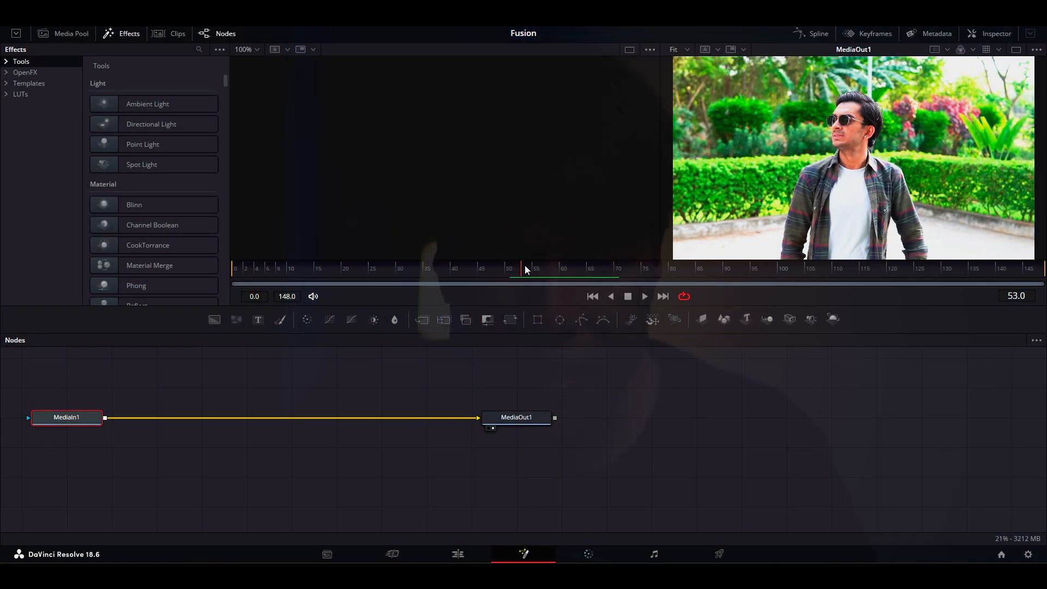
Step: Open the Keyframes editor for Fusion Clip 1 and scrub to frame 107, where the blurred foreground object fills the picture
left_click_drag(524, 267, 866, 277)
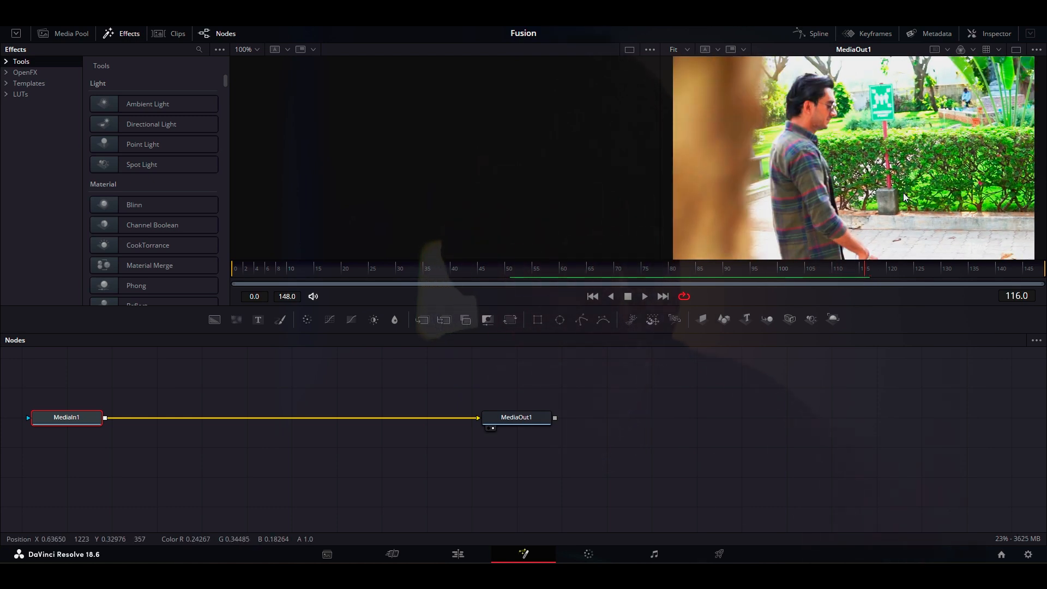
left_click(826, 276)
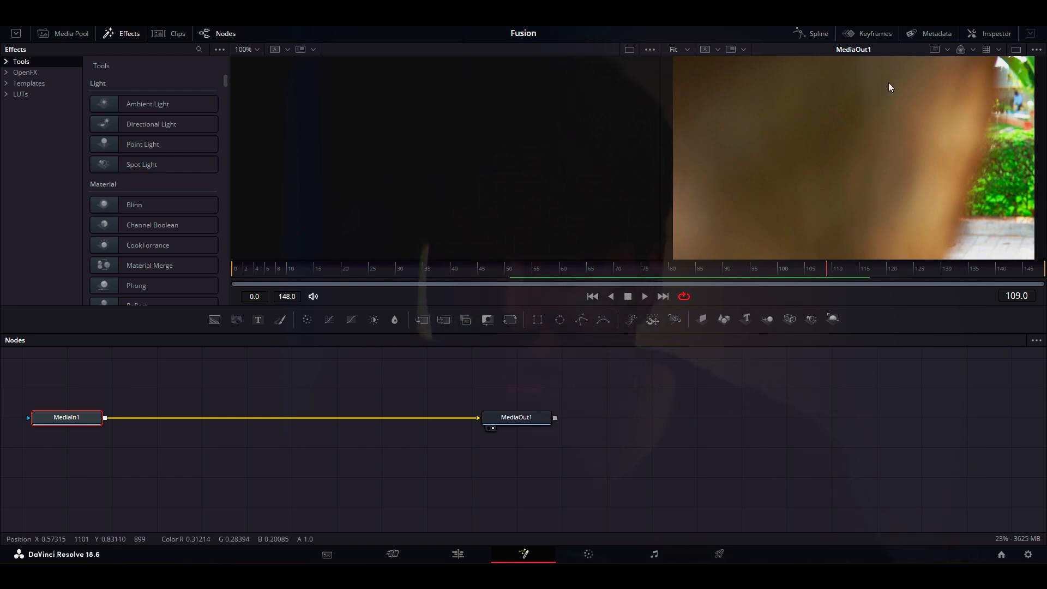
left_click(879, 37)
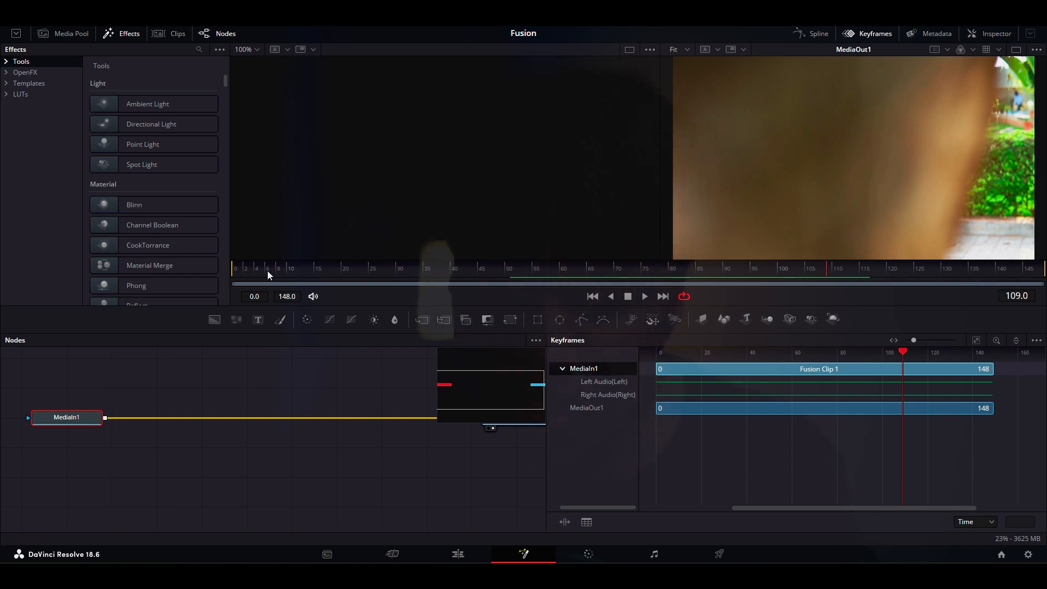
left_click(289, 271)
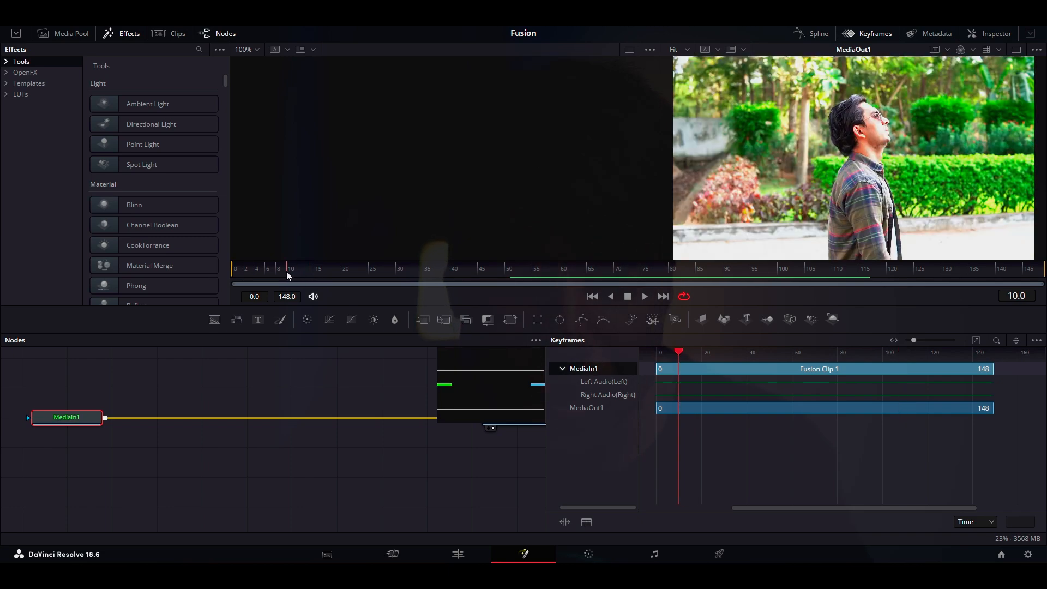
left_click_drag(290, 273, 756, 271)
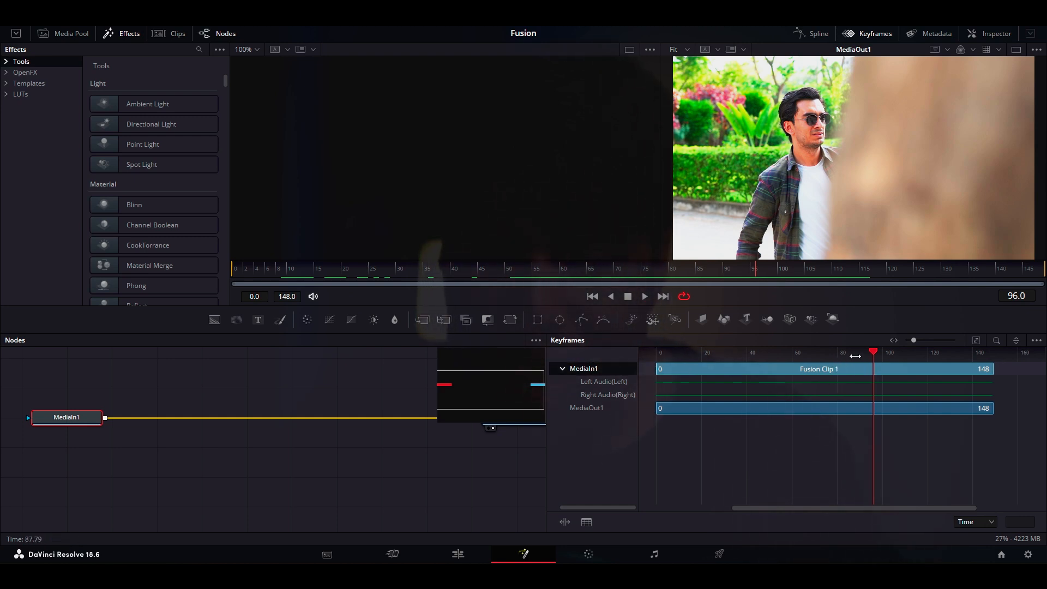
left_click_drag(874, 355, 900, 355)
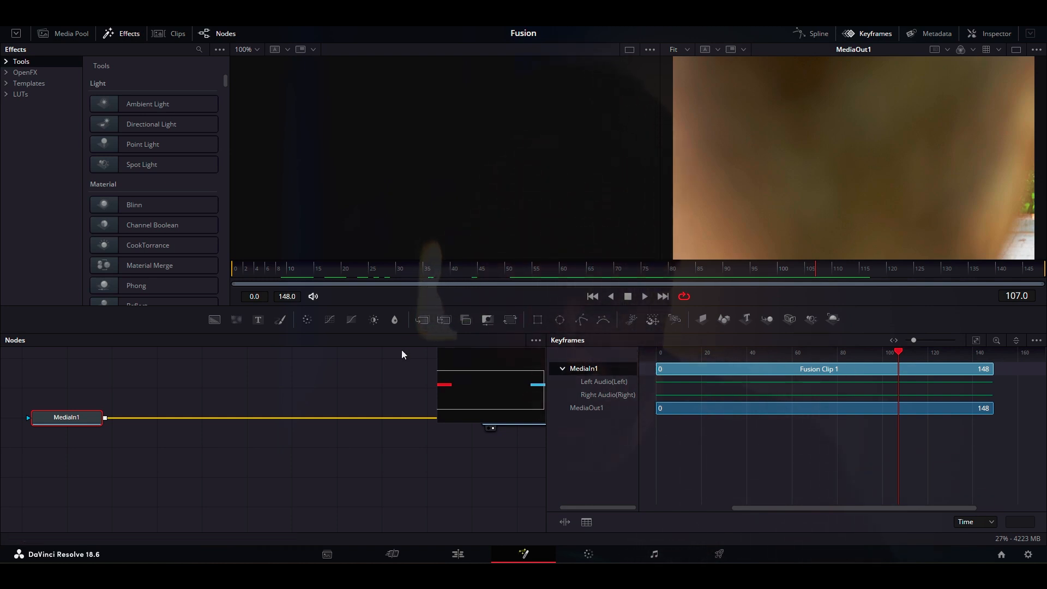
Step: Insert a Polygon node between MediaIn1 and MediaOut1 and collapse MediaIn1's tracks in the Keyframes editor
left_click_drag(243, 460, 257, 492)
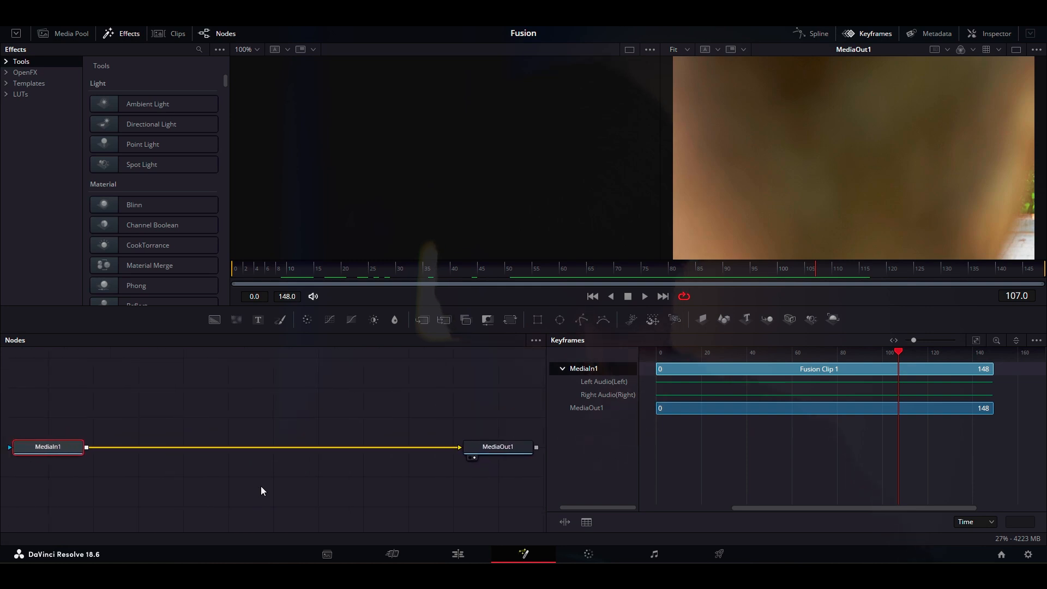
scroll(260, 485, "down", 2)
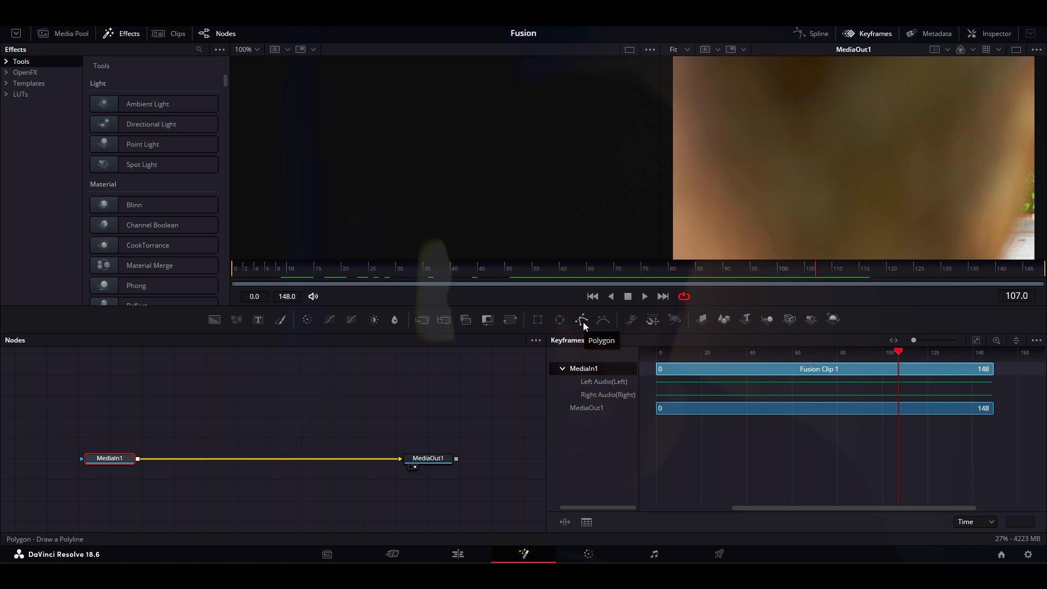
left_click_drag(583, 319, 347, 427)
left_click_drag(276, 460, 275, 457)
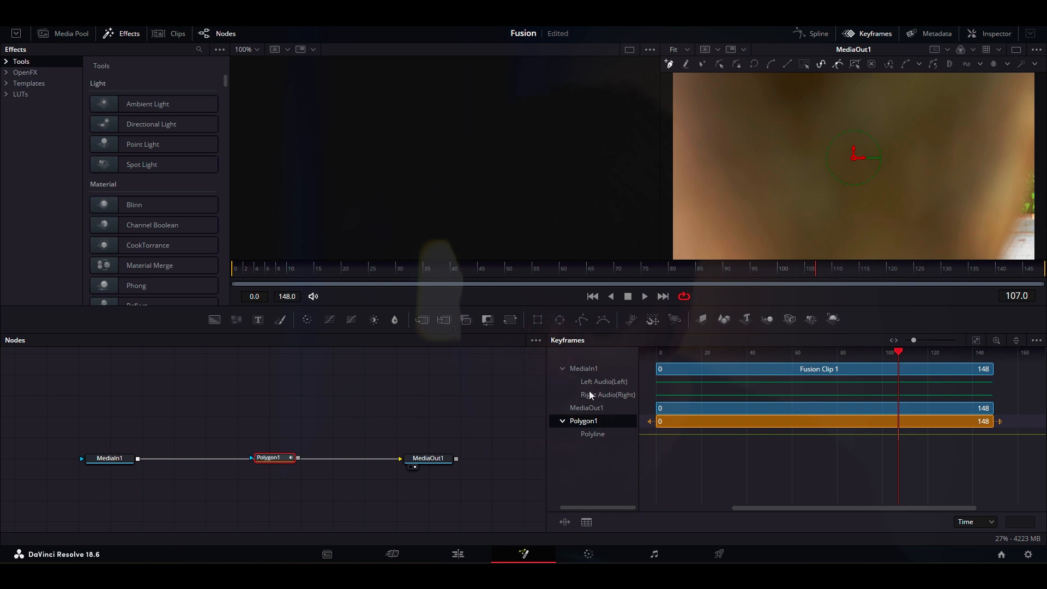
left_click(563, 368)
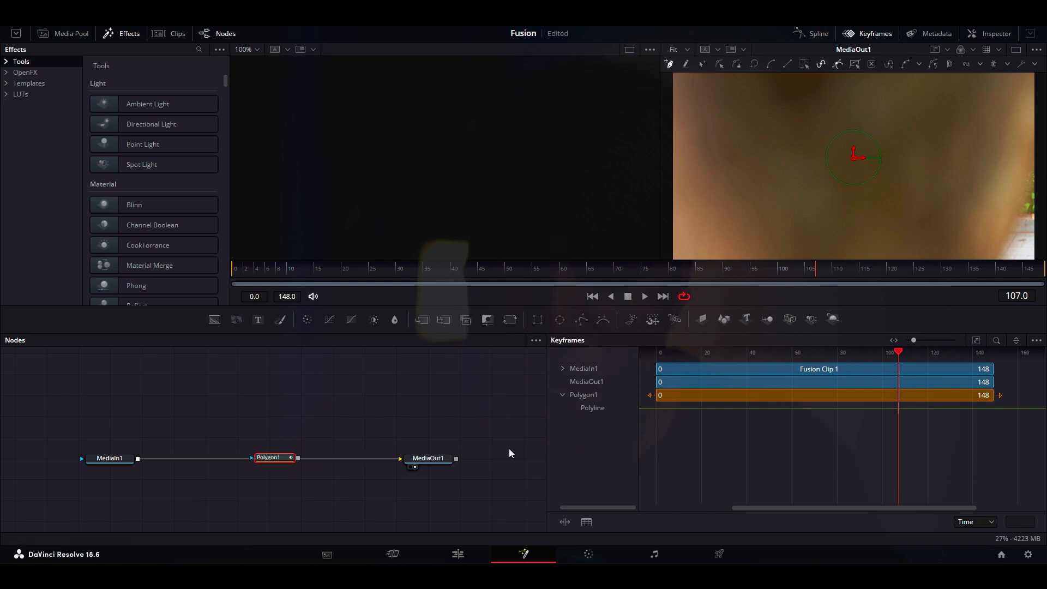
Step: Show Polygon1's settings and scrub to frame 114 and back to 107 to inspect its polyline keyframe
left_click(989, 34)
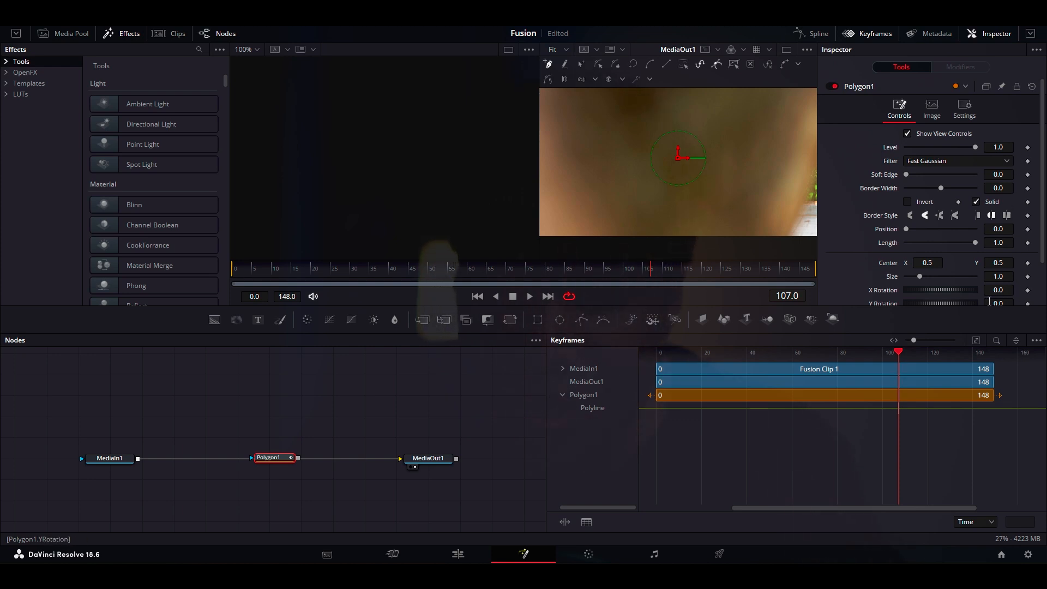
scroll(1045, 257, "down", 2)
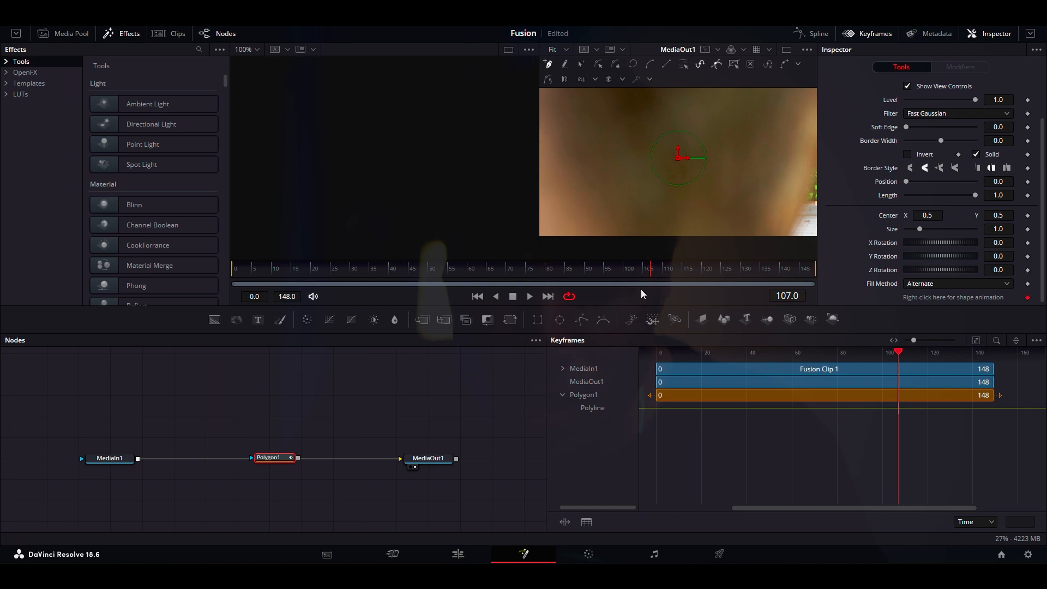
left_click(666, 269)
left_click_drag(666, 269, 678, 269)
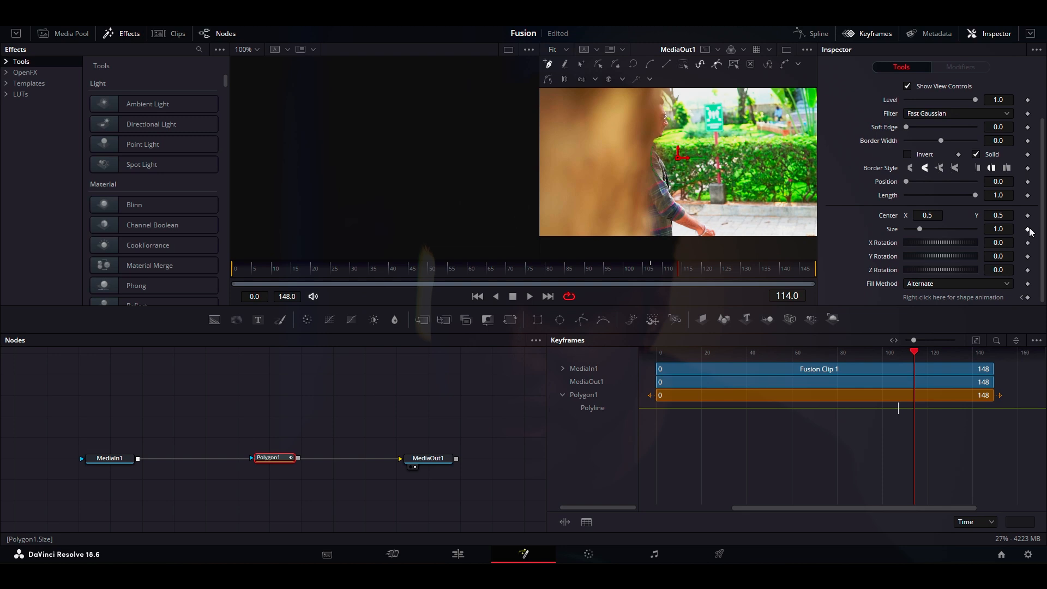
left_click_drag(914, 351, 899, 353)
left_click_drag(904, 352, 900, 352)
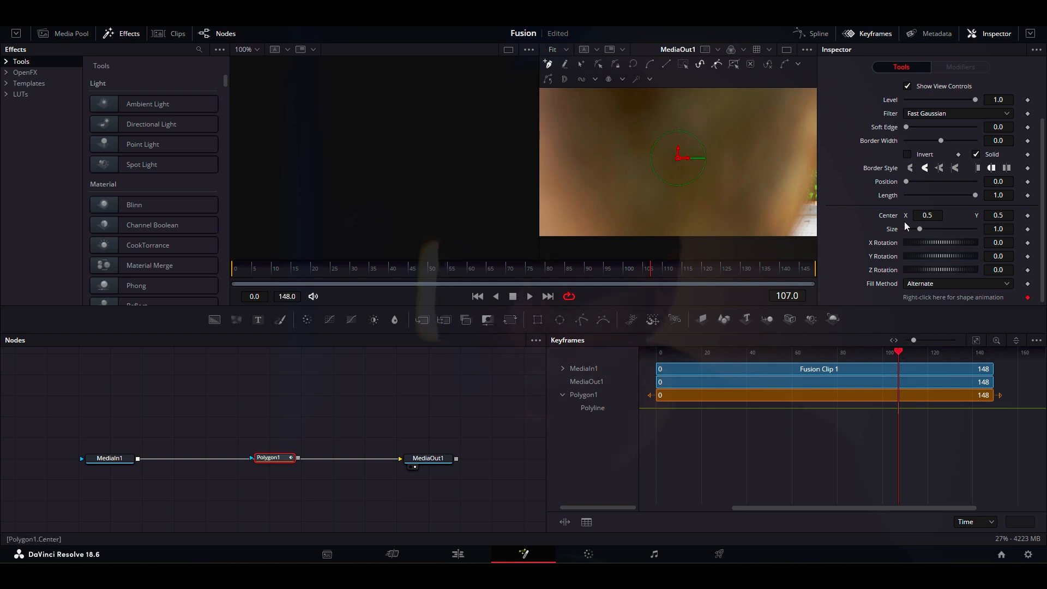
Step: Add keyframes for Polygon1's Center and Size at frame 107 and set a key for its shape animation
left_click(1027, 215)
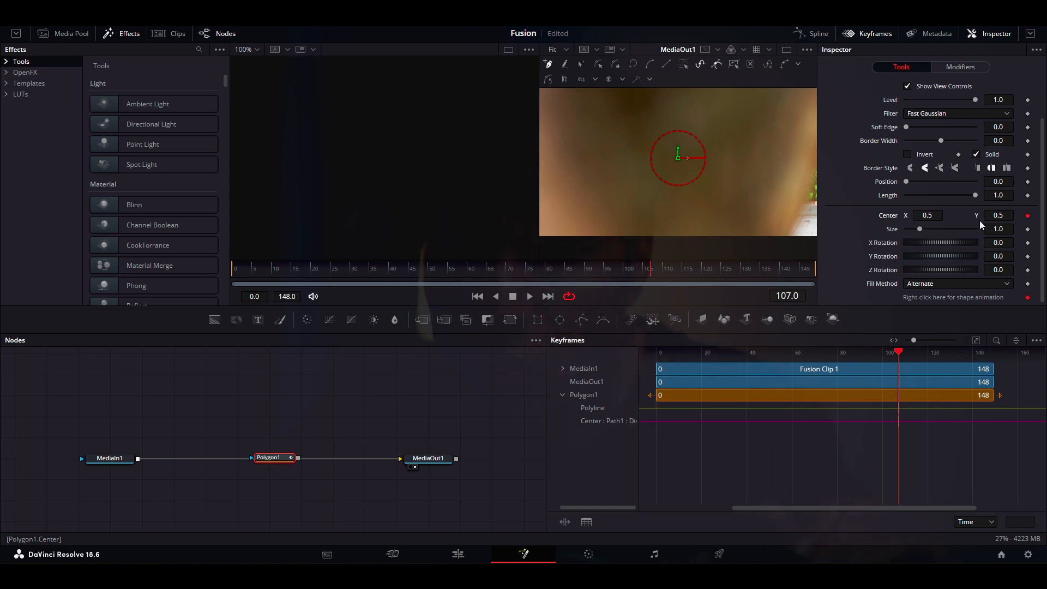
left_click(1028, 229)
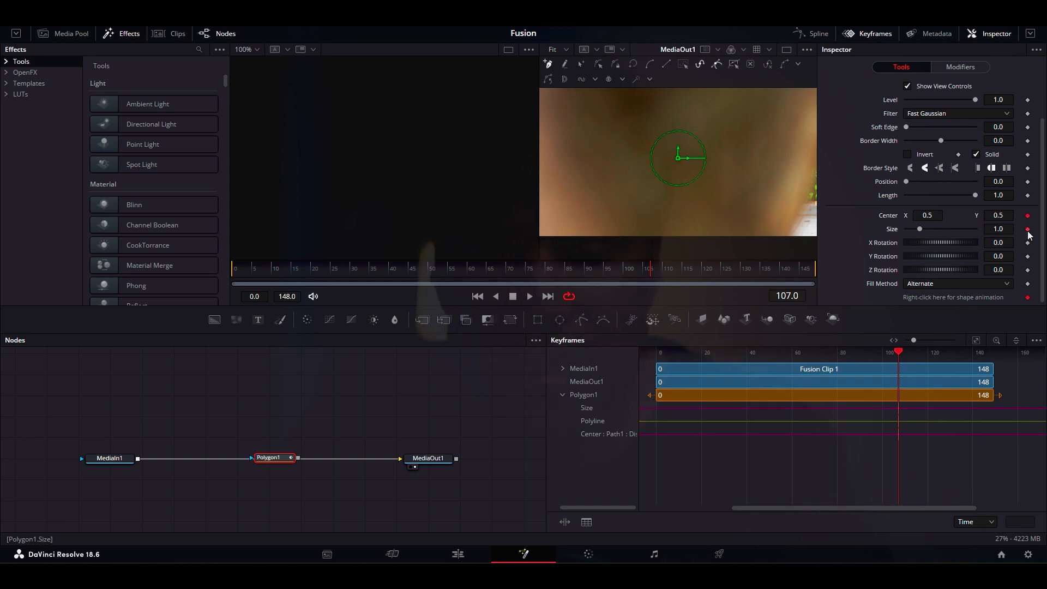
right_click(961, 299)
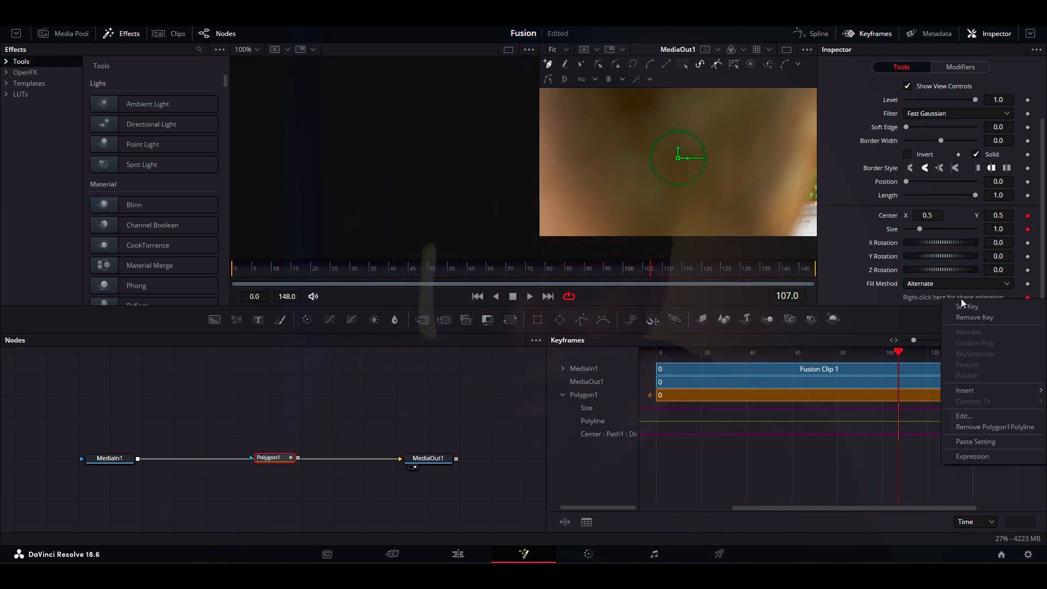
left_click(971, 309)
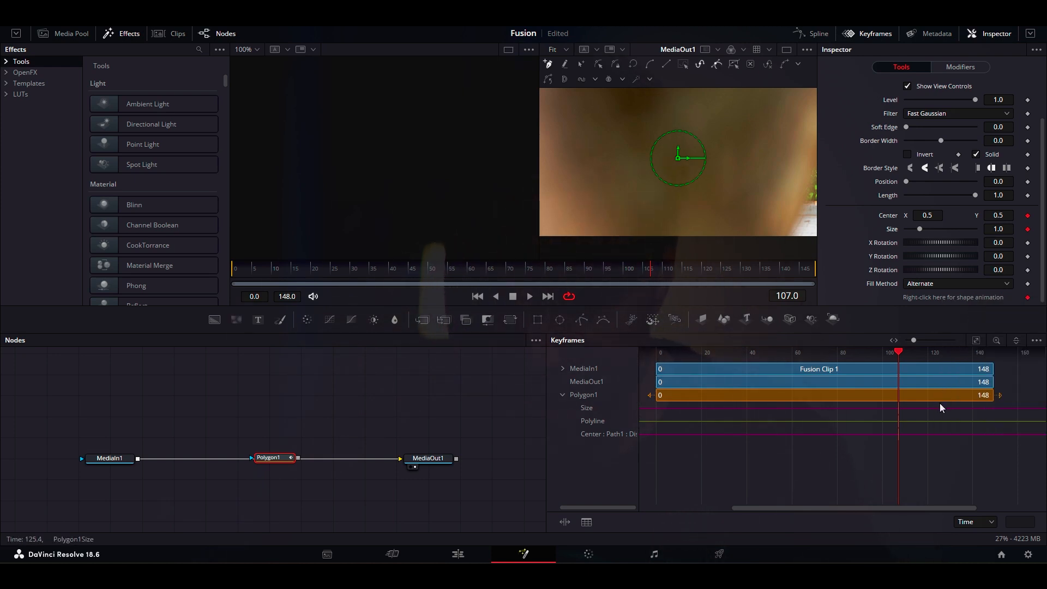
Step: Return to frame 107, hide the Inspector, and enlarge the MediaOut1 viewer with empty space around the image
left_click_drag(899, 355, 914, 356)
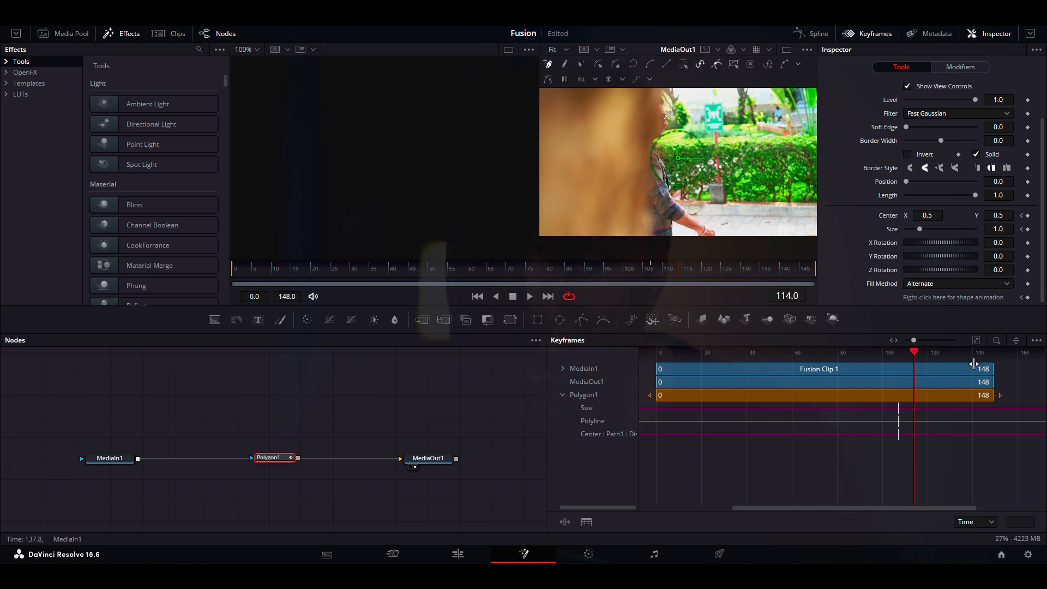
left_click_drag(916, 355, 899, 355)
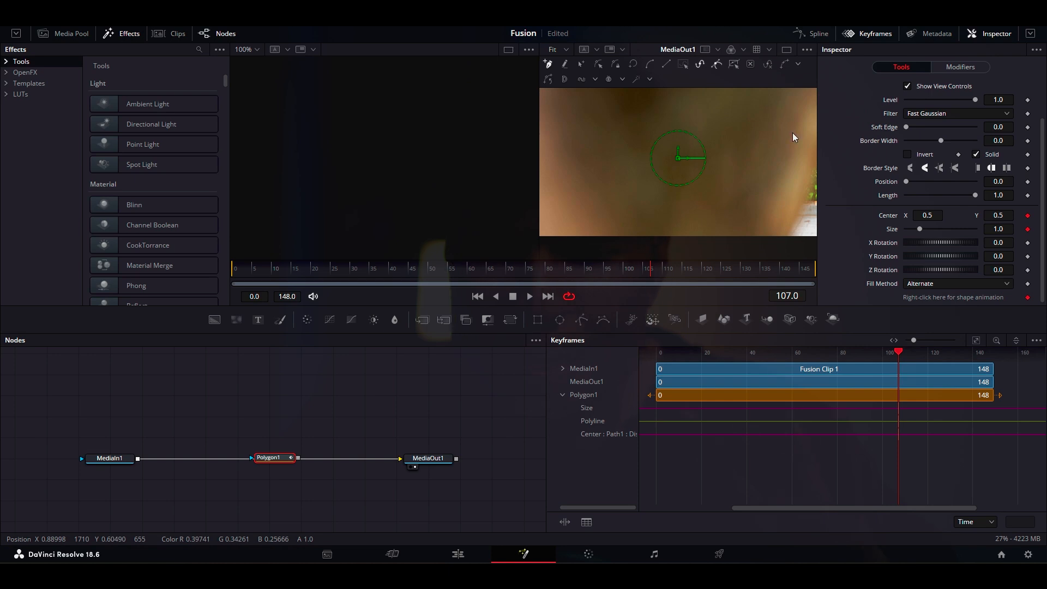
left_click(1002, 32)
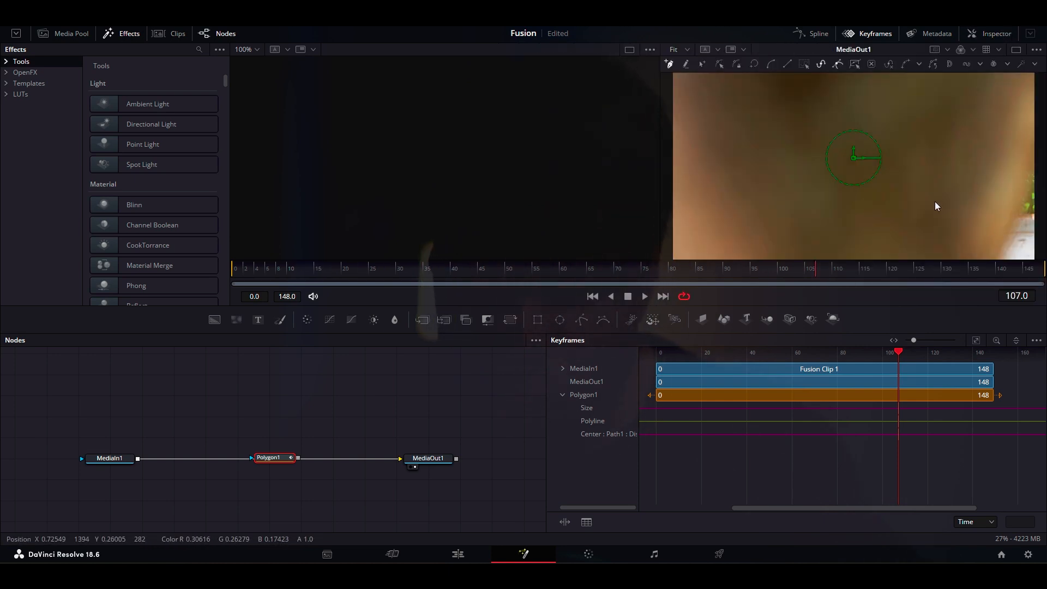
scroll(935, 202, "down", 2)
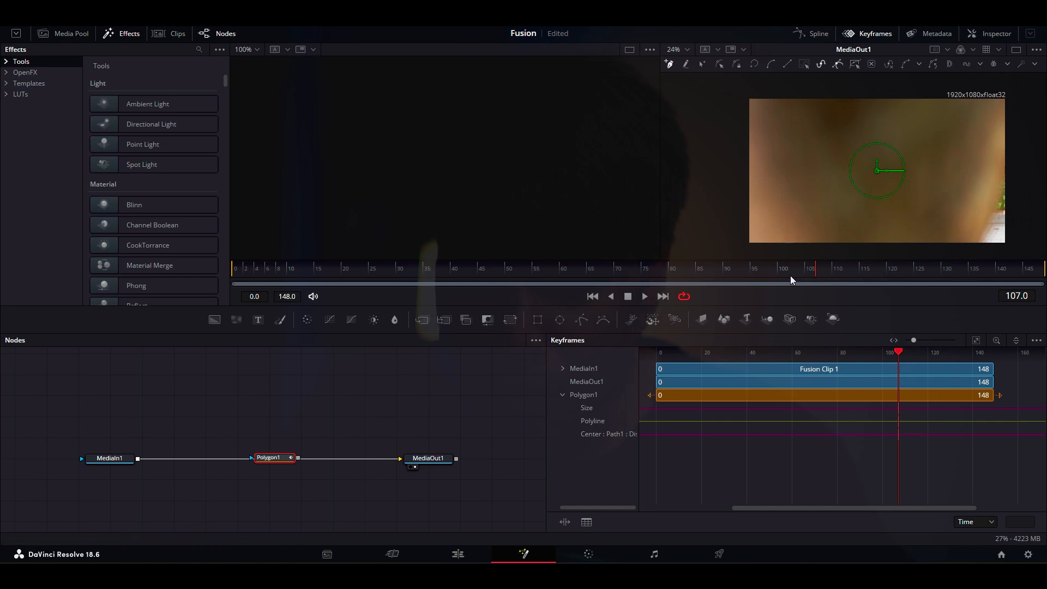
left_click_drag(787, 305, 787, 398)
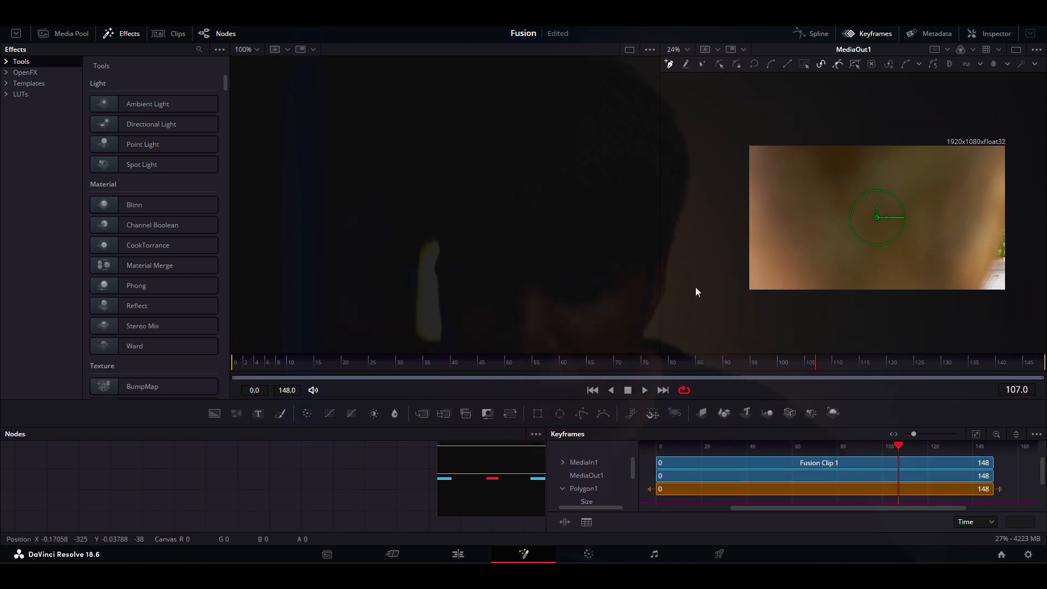
left_click_drag(661, 268, 576, 267)
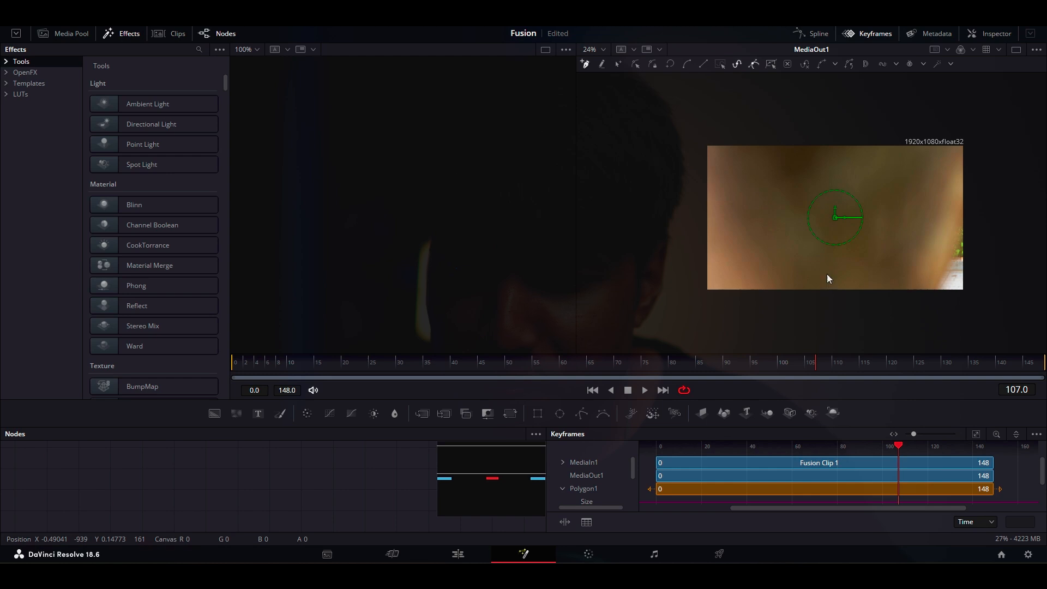
Step: Draw a closed polygon mask around the background showing at the image's lower-right corner, then raise its upper-left point slightly
left_click(931, 296)
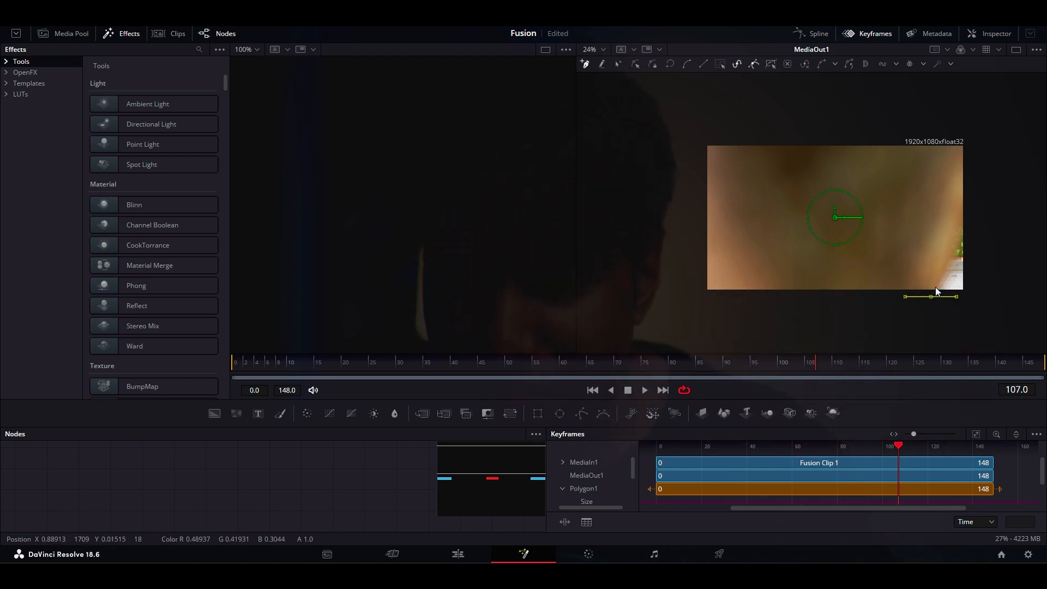
left_click(977, 229)
left_click_drag(977, 216, 985, 221)
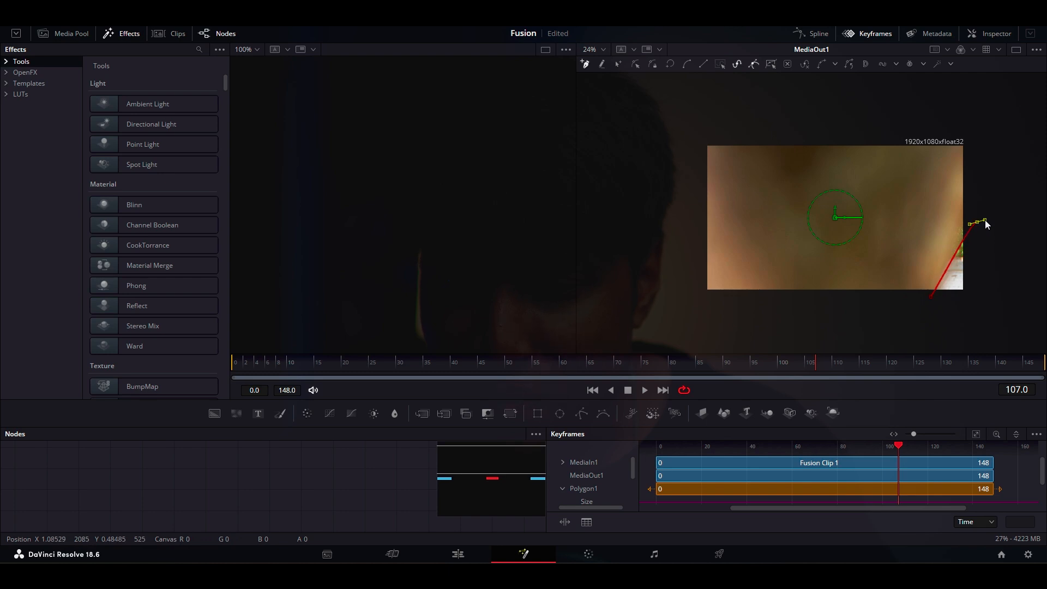
left_click_drag(1023, 209, 1032, 207)
left_click(931, 297)
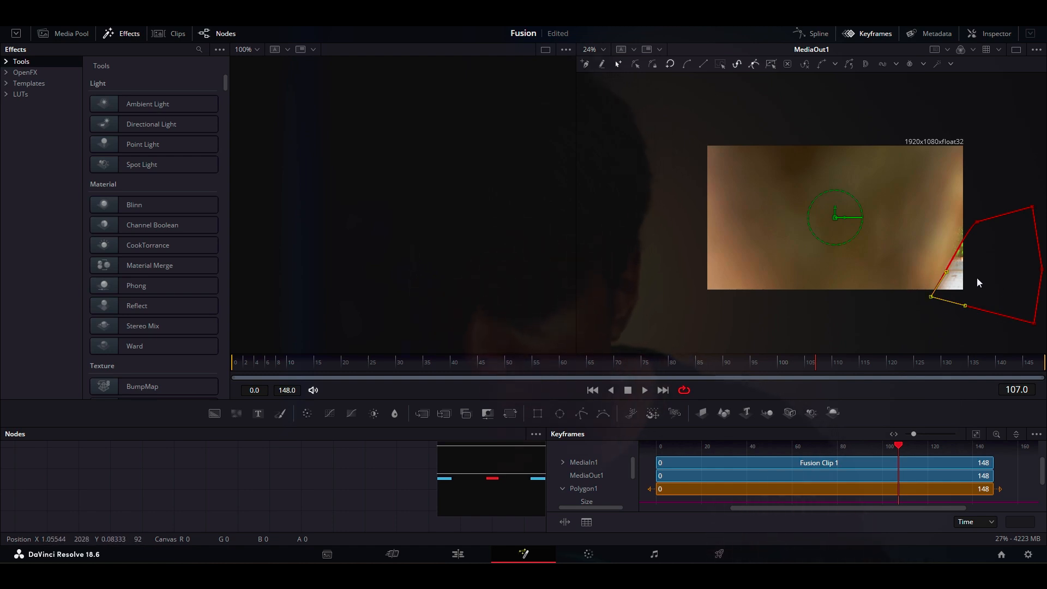
left_click(975, 223)
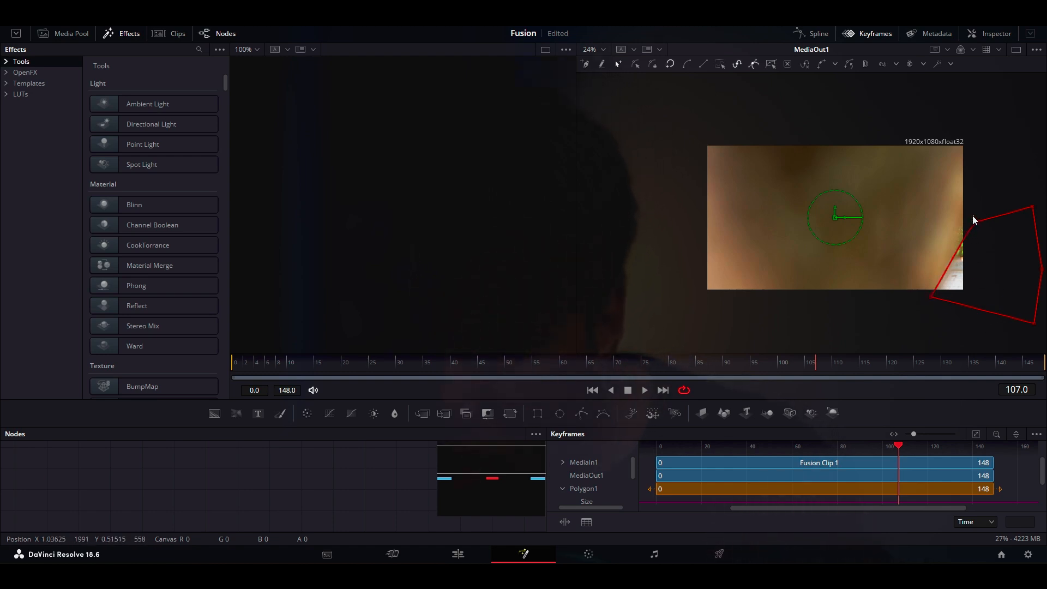
left_click_drag(977, 221, 974, 205)
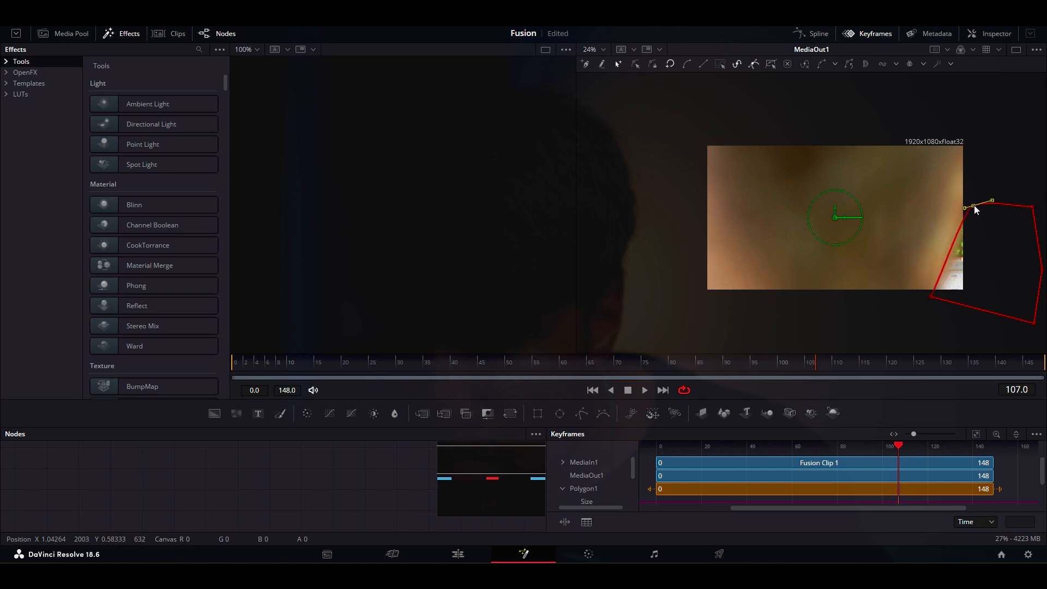
left_click(930, 297)
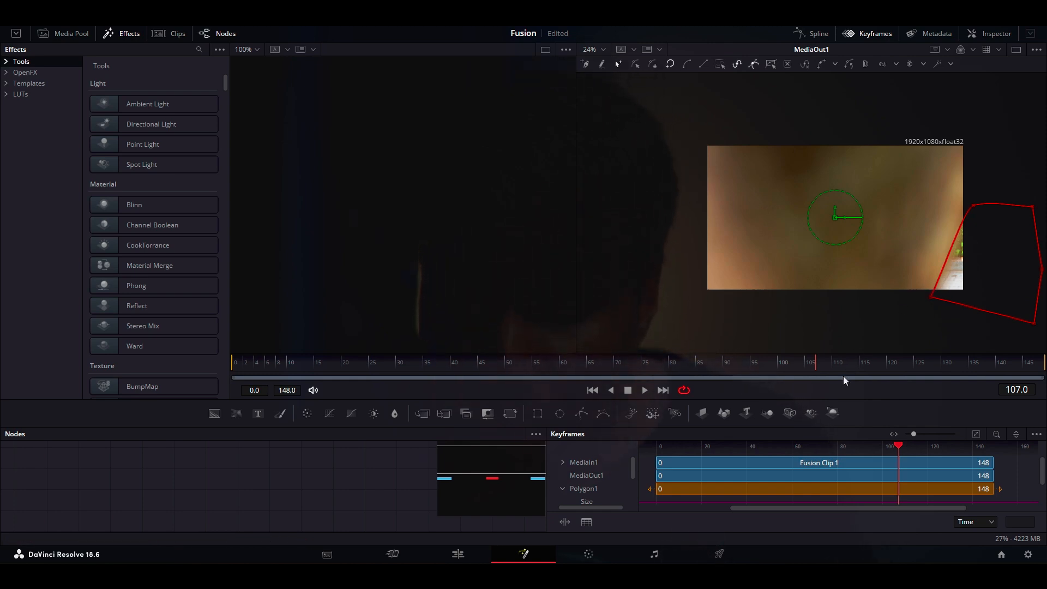
Step: Give the Nodes and Keyframes areas more height and zoom the time ruler in around frame 107
left_click_drag(843, 400, 845, 367)
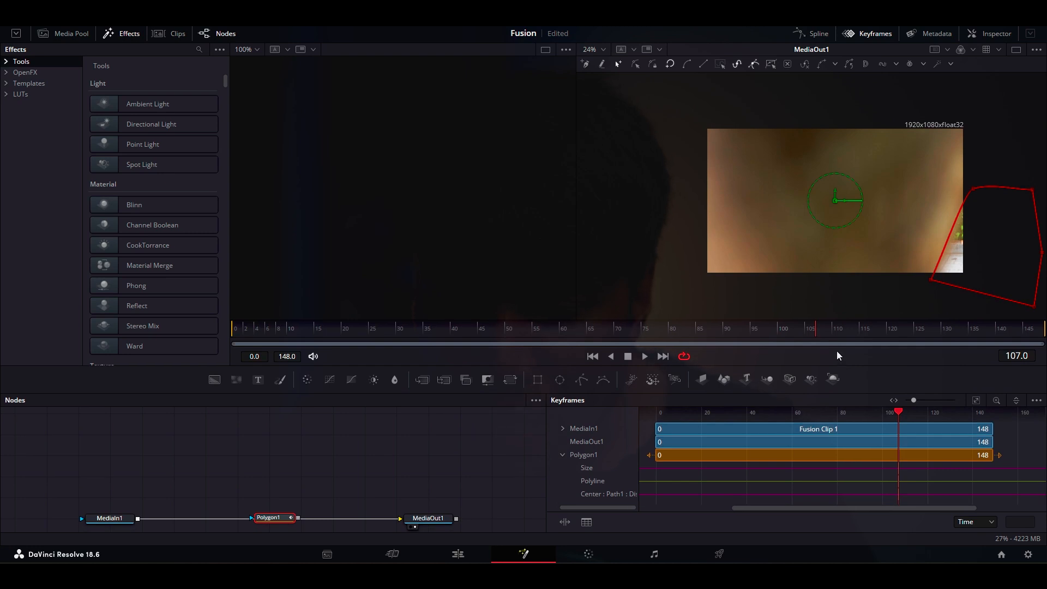
left_click_drag(900, 414, 905, 414)
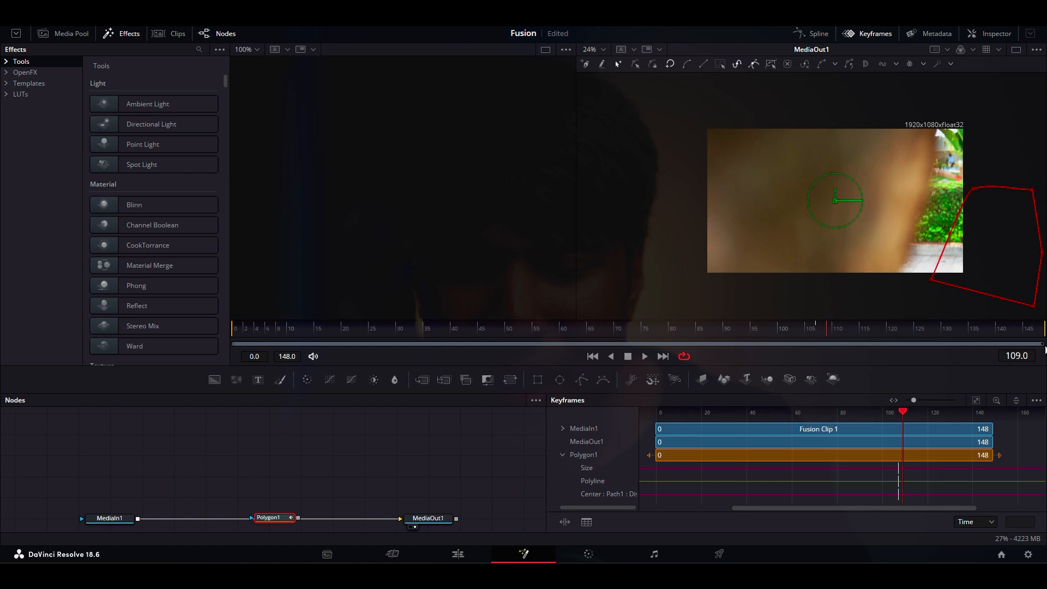
left_click_drag(1040, 344, 961, 351)
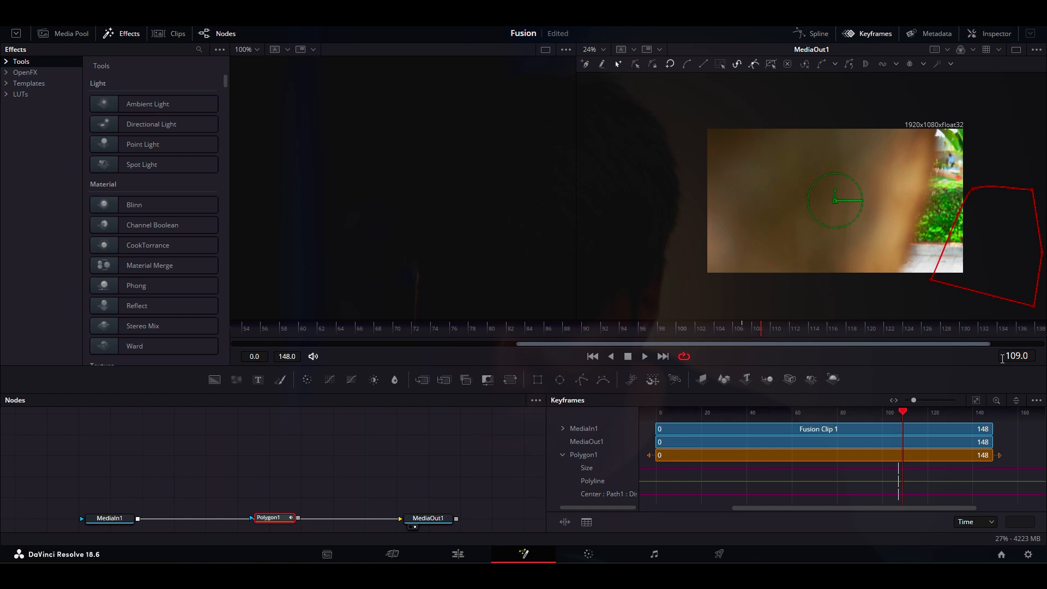
left_click_drag(990, 350, 933, 347)
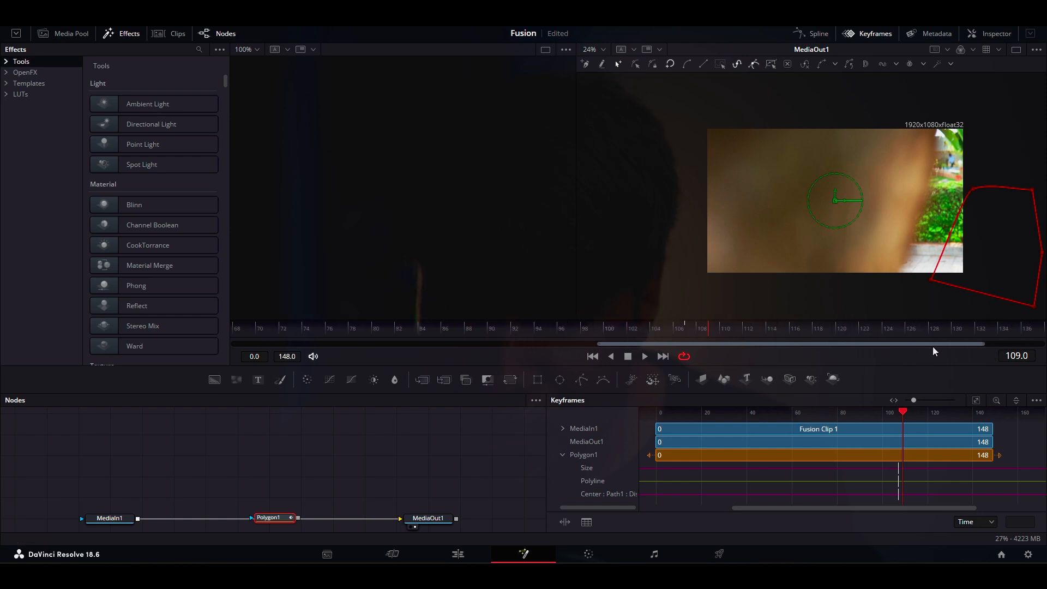
left_click(691, 326)
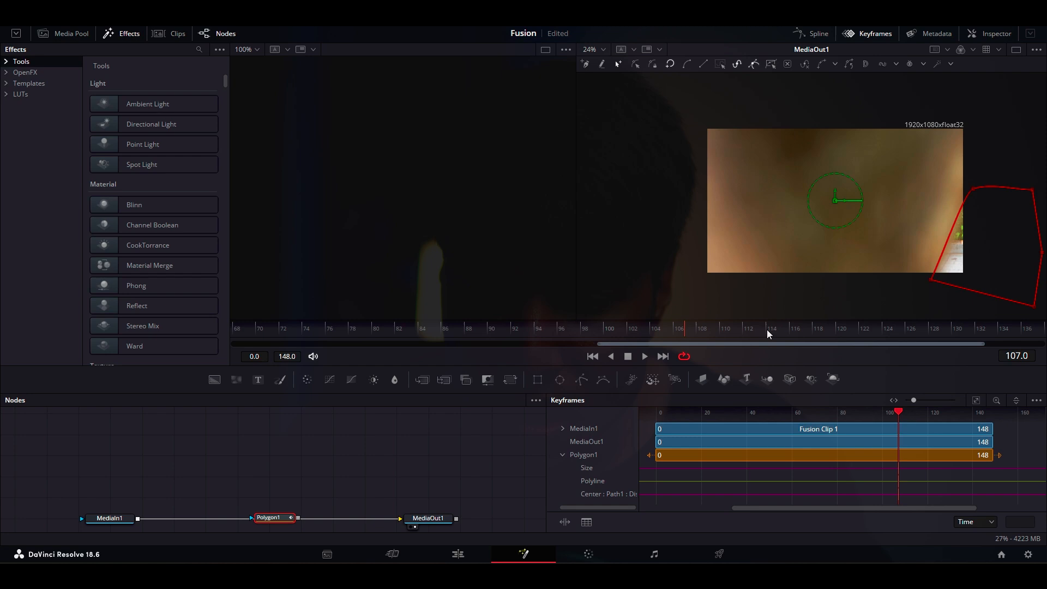
Step: At frame 108, reshape the mask's upper-left and lower-left points and curve to follow the blurred edge, checking against frames 107 and 109
left_click(704, 326)
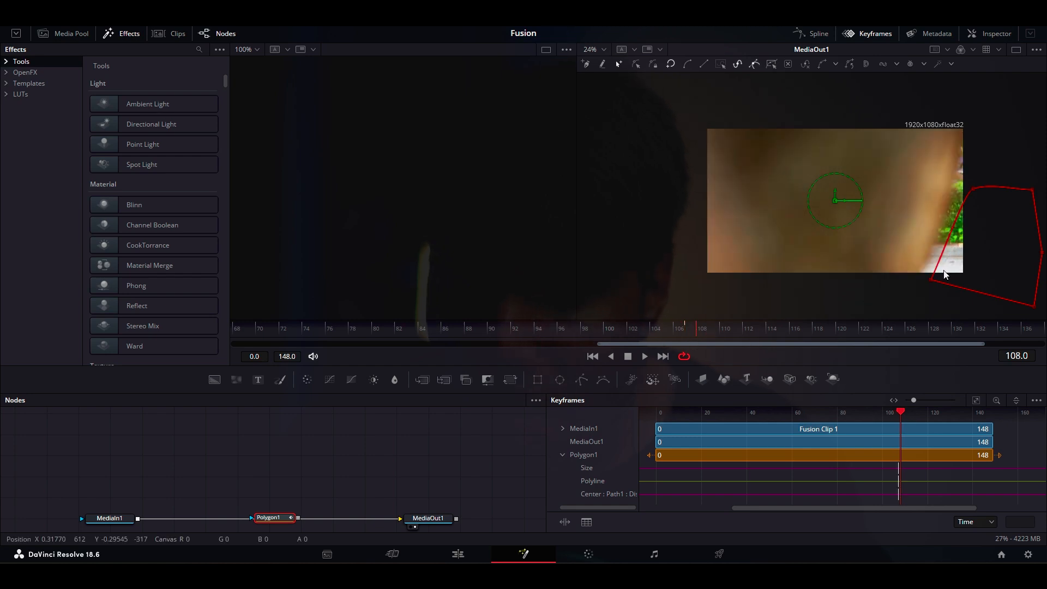
left_click_drag(973, 191, 977, 103)
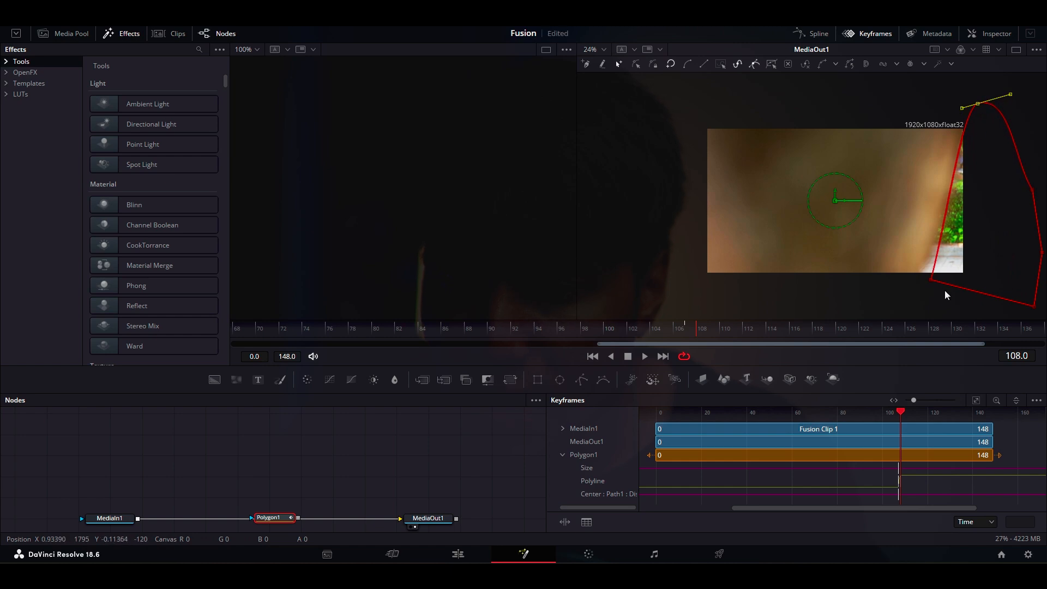
left_click_drag(931, 280, 919, 287)
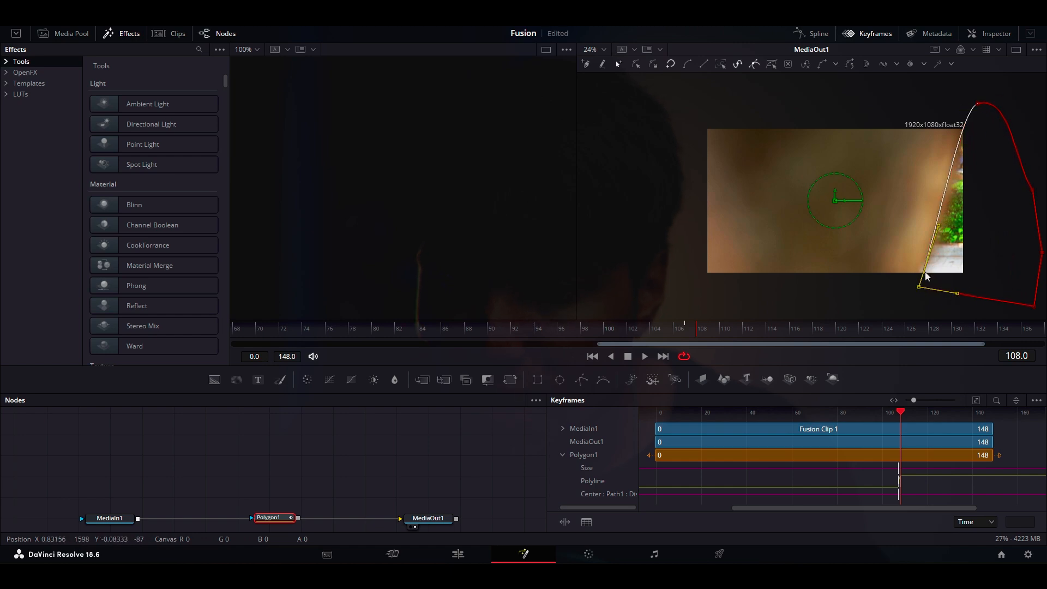
left_click_drag(938, 232, 943, 229)
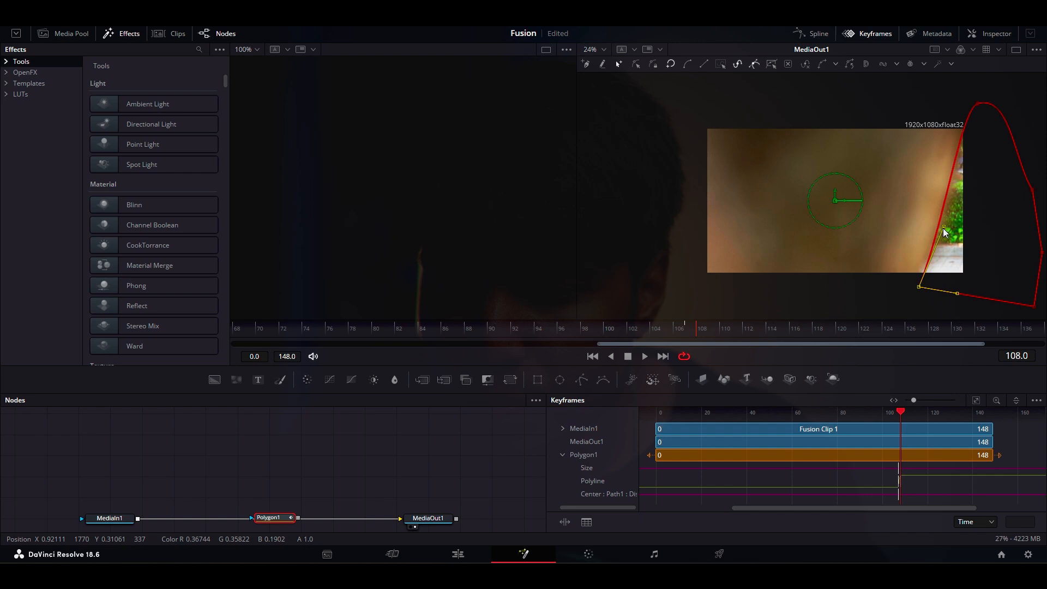
left_click(713, 327)
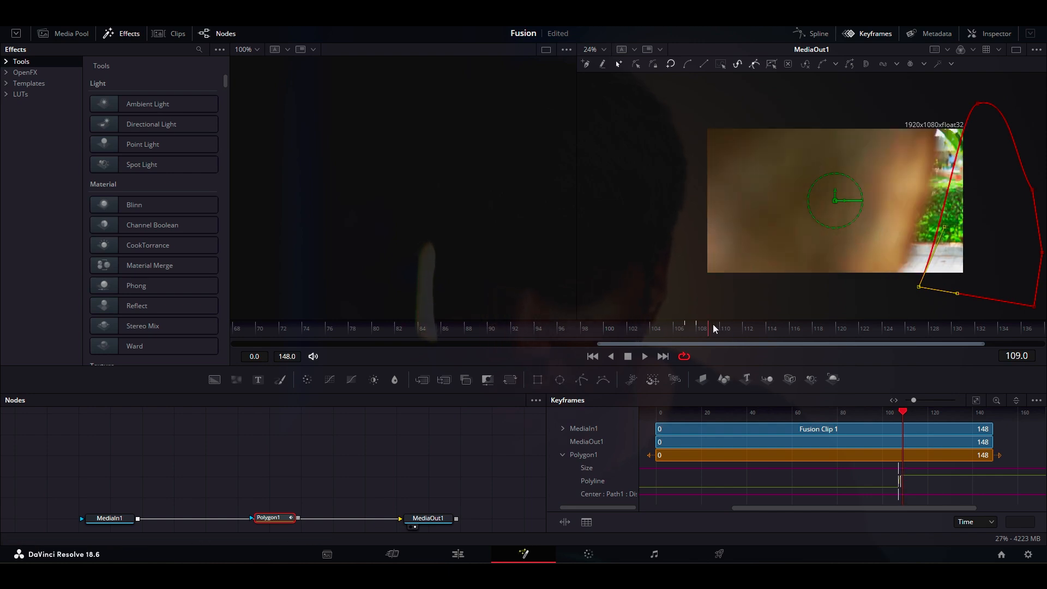
left_click(686, 332)
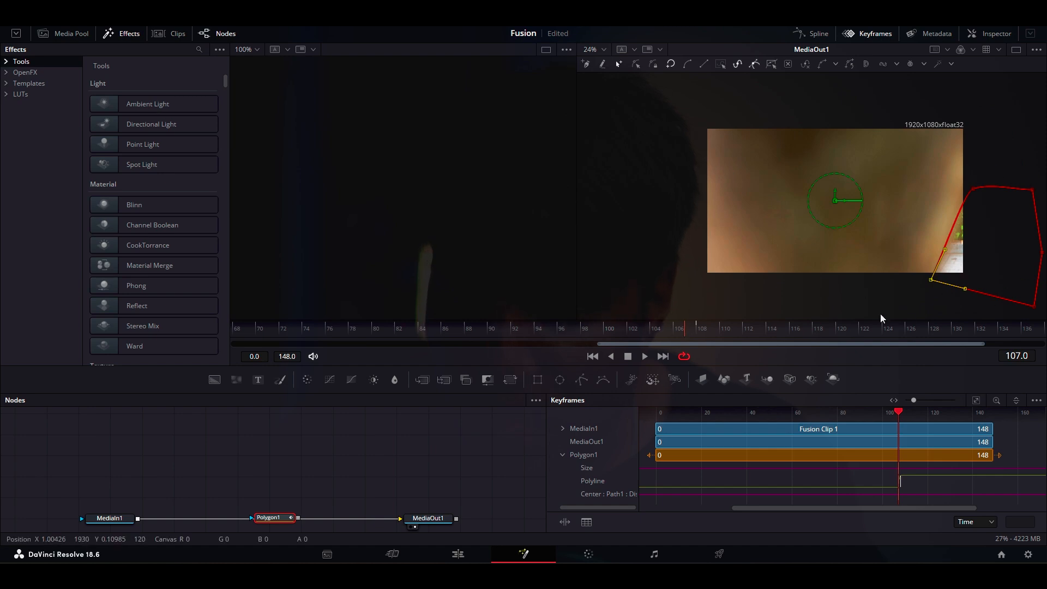
left_click(702, 329)
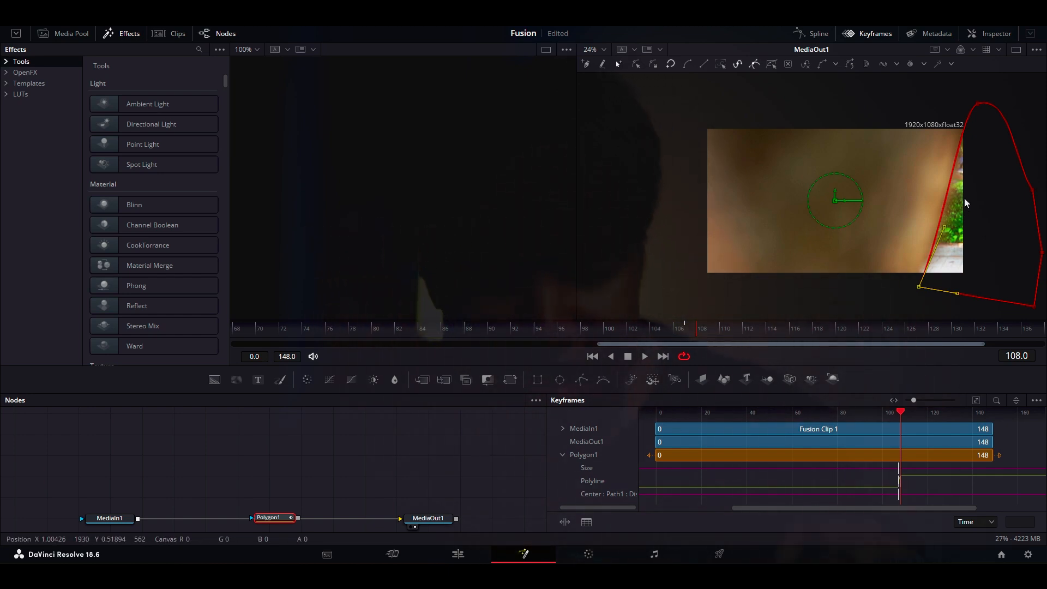
Step: At frame 110, shift the mask left and add points along its left side to follow the blurred object's edge
left_click_drag(702, 329, 724, 329)
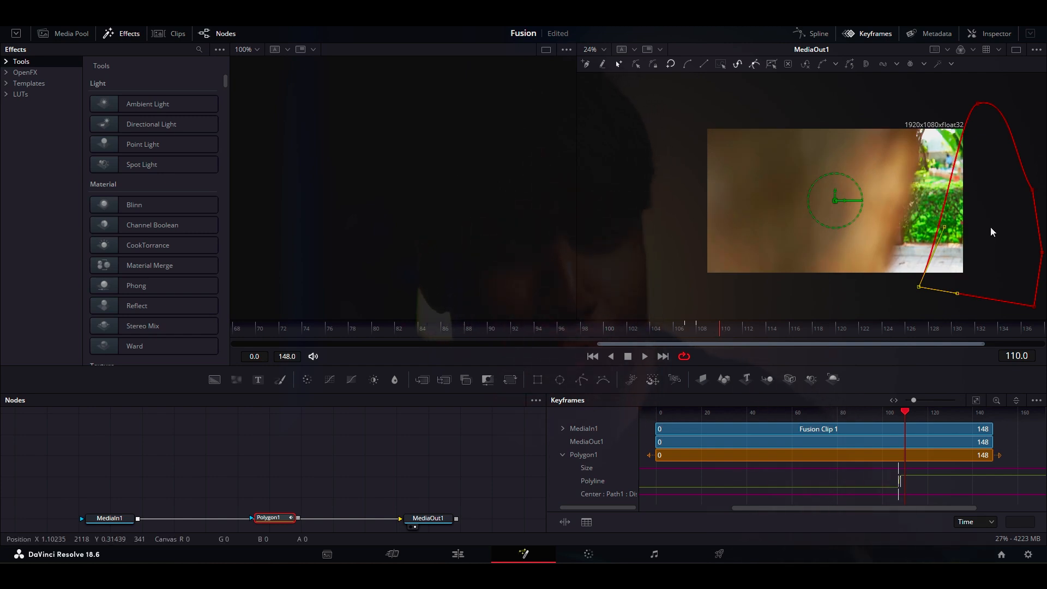
left_click_drag(832, 200, 796, 197)
left_click_drag(937, 105, 931, 93)
left_click(901, 205)
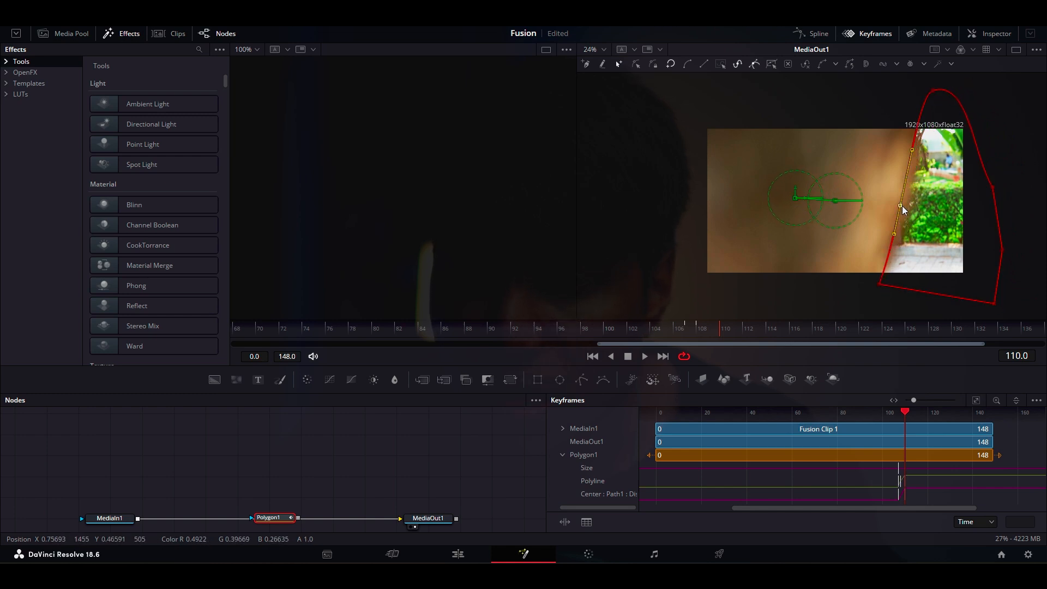
left_click_drag(898, 204, 905, 205)
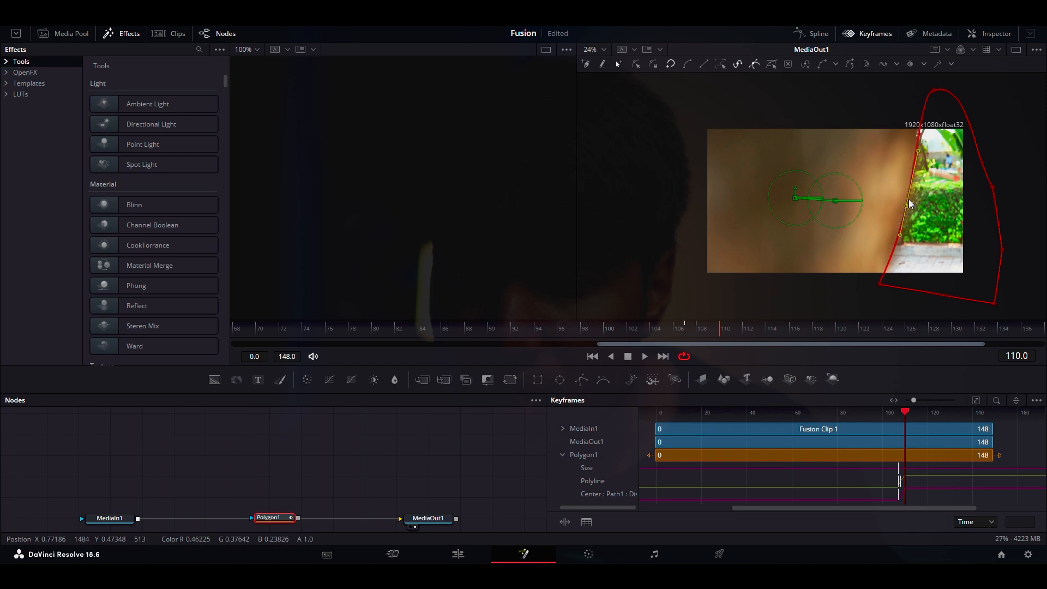
left_click(929, 90)
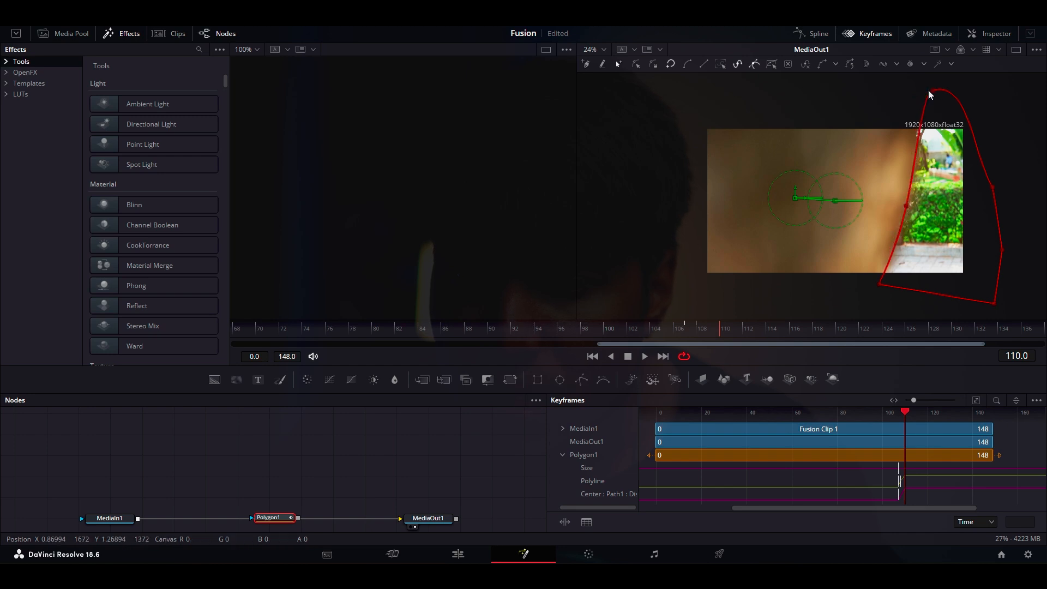
left_click(917, 147)
left_click_drag(879, 286, 876, 285)
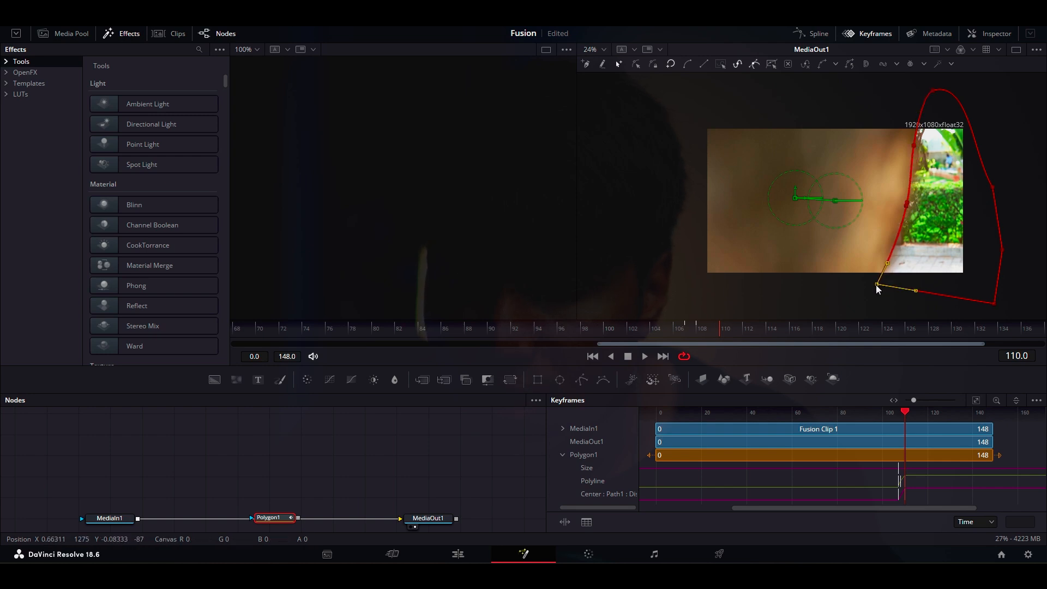
Step: Go back to frame 108 and delete the duplicate point midway along the mask's left side
left_click(712, 326)
left_click_drag(712, 326, 707, 332)
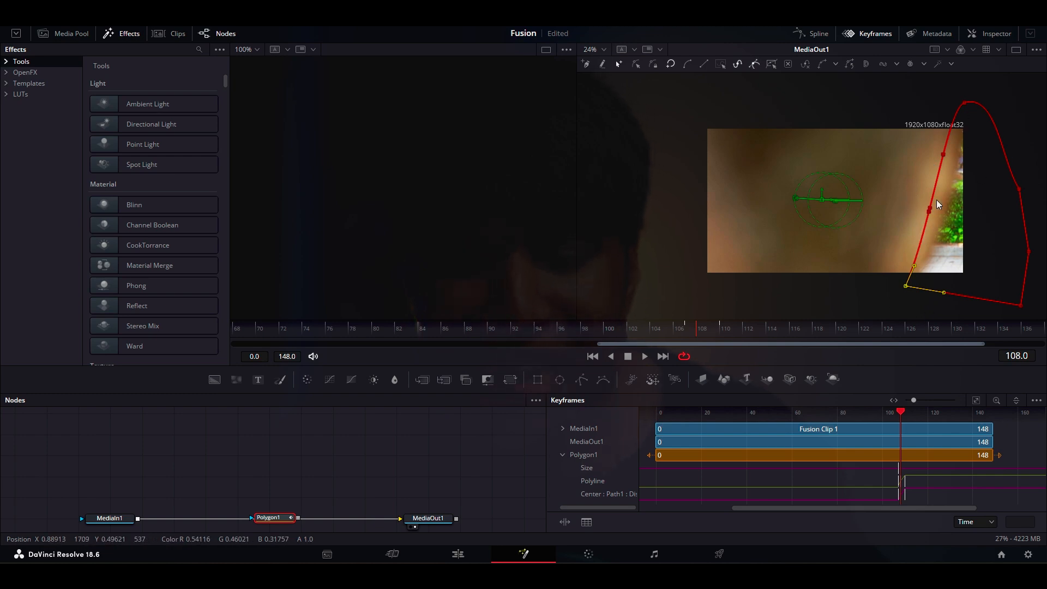
left_click_drag(930, 207, 938, 208)
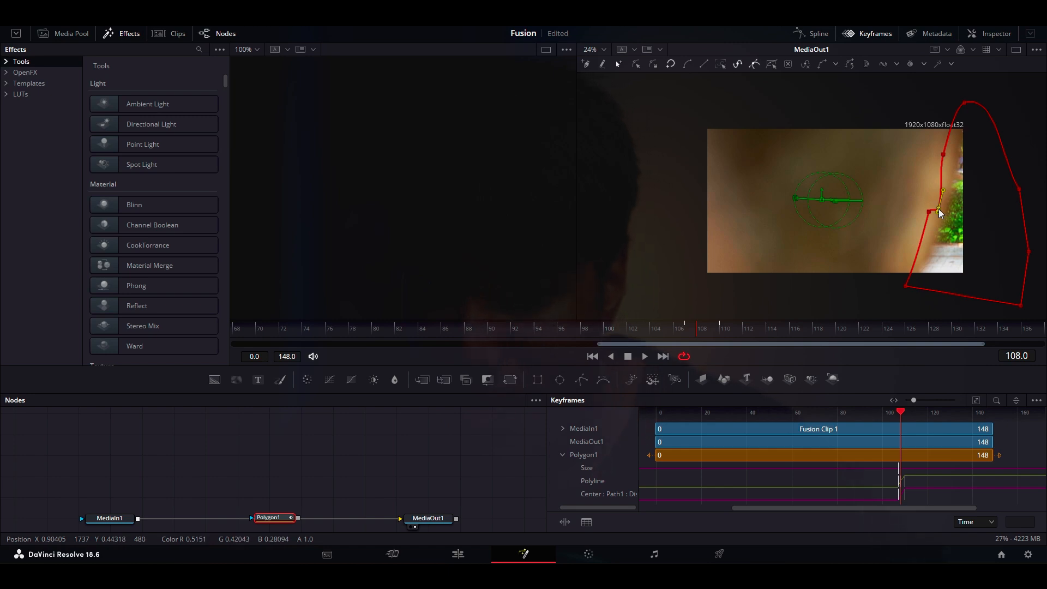
key("Delete")
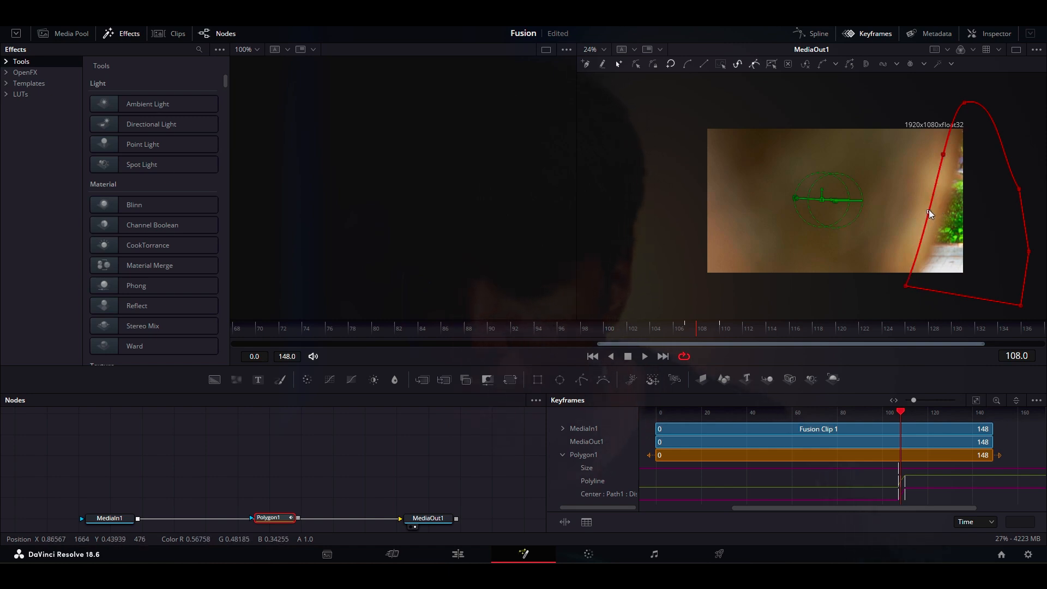
Step: Refit the mask's left side to the blurred edge at frame 108, moving its points and adding one near the image's lower border
left_click_drag(929, 211, 941, 213)
left_click_drag(943, 154, 961, 147)
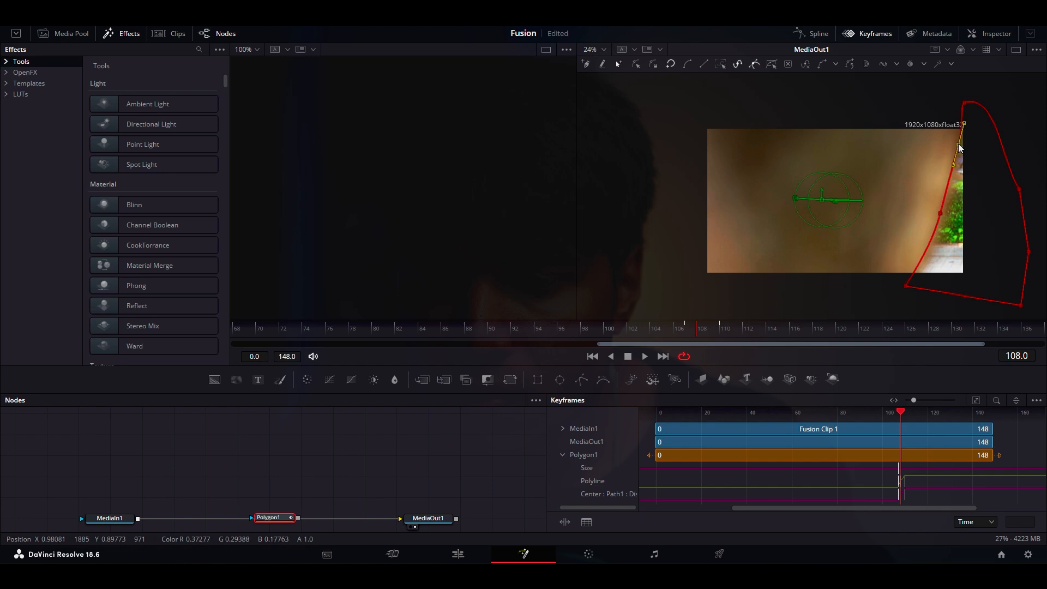
left_click_drag(907, 286, 910, 289)
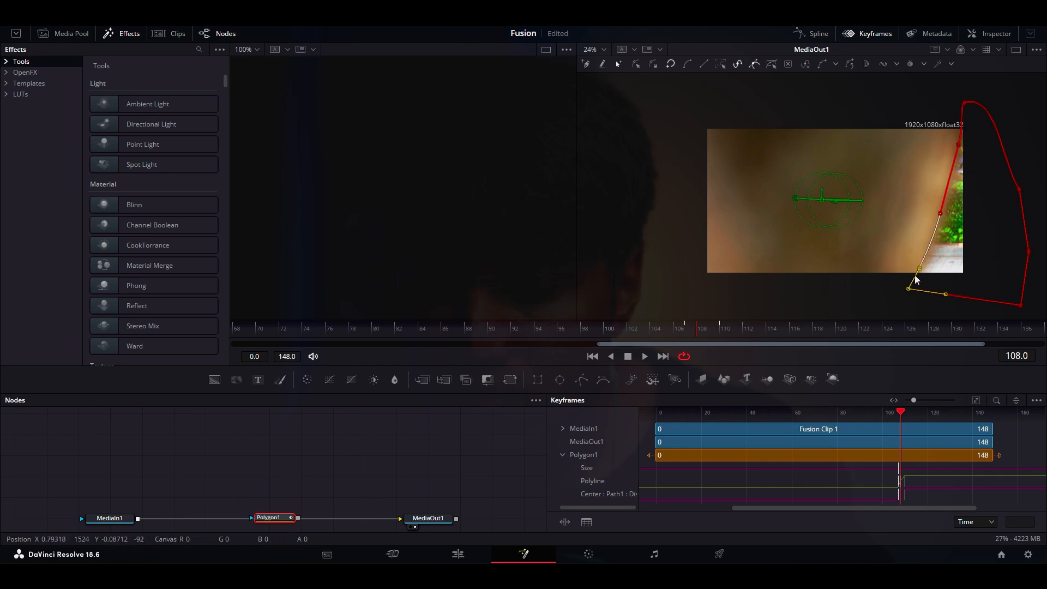
left_click(920, 269)
left_click(940, 213)
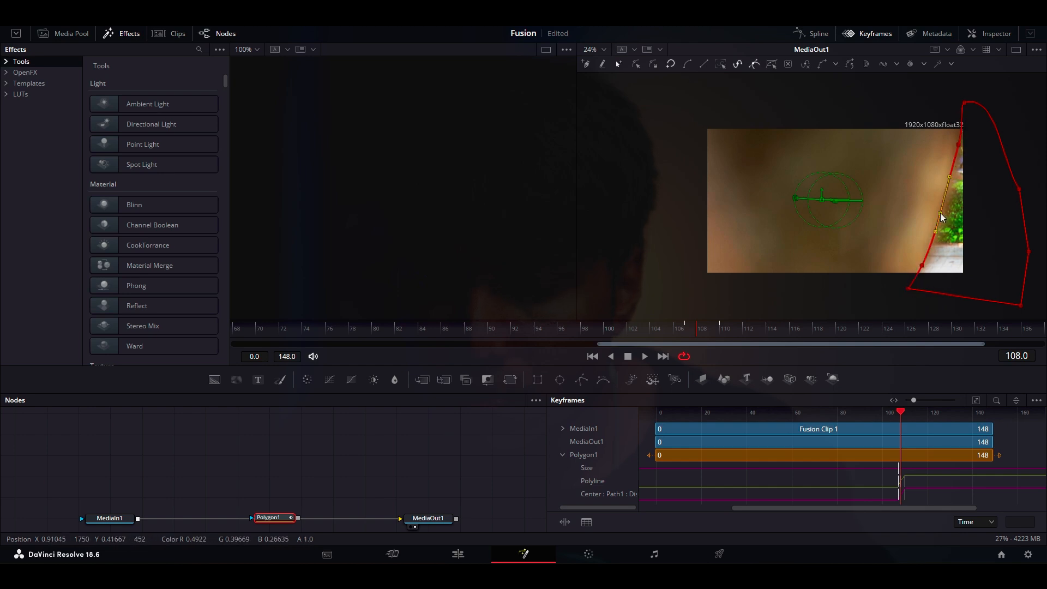
Step: At frame 113, shift the mask left onto the blurred edge and reshape it, extending its right side beyond the image
left_click(710, 330)
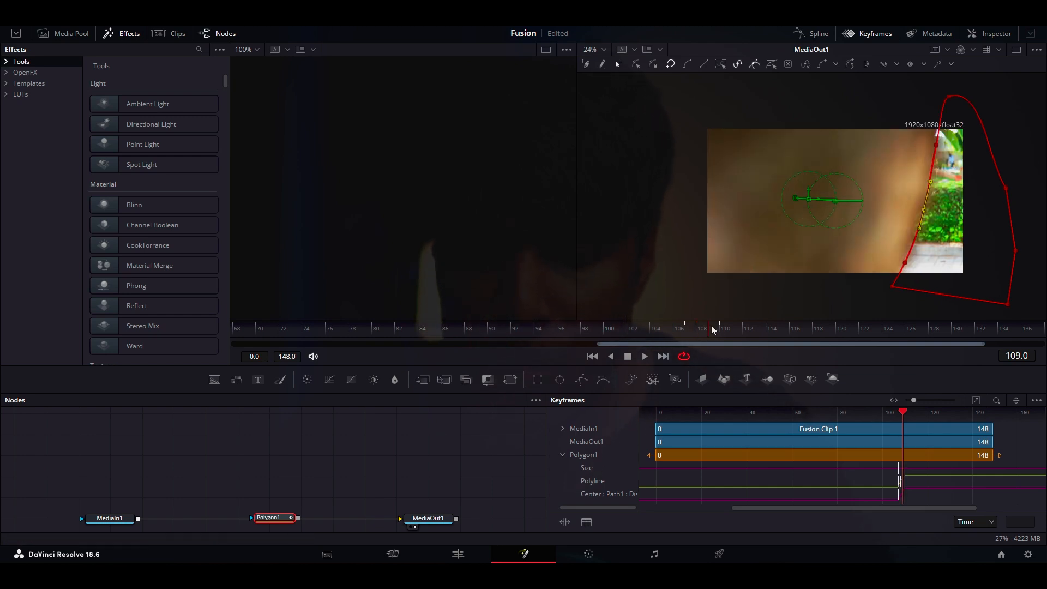
left_click(721, 330)
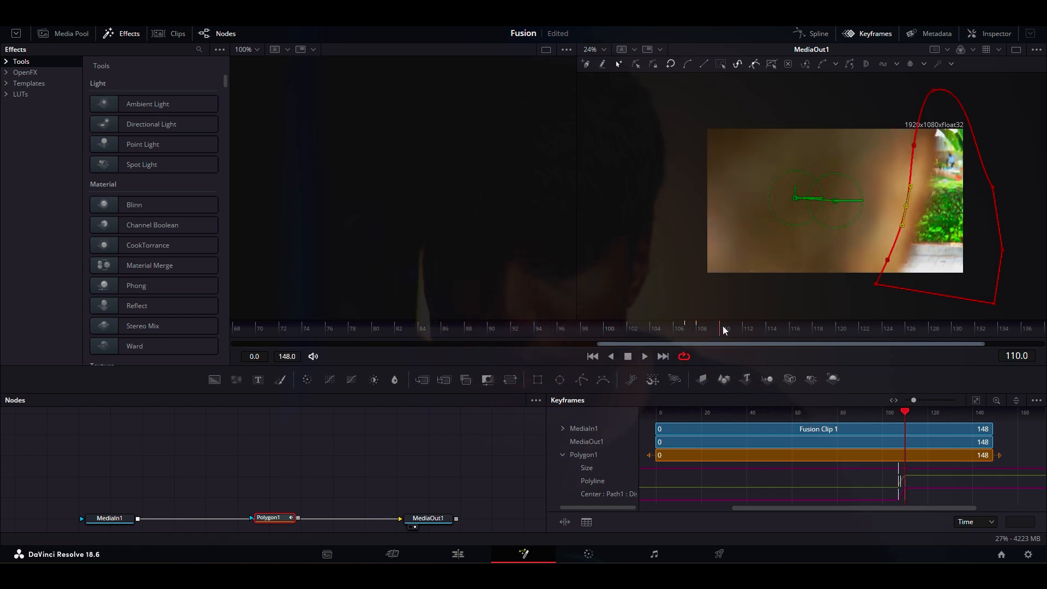
left_click_drag(731, 330, 757, 332)
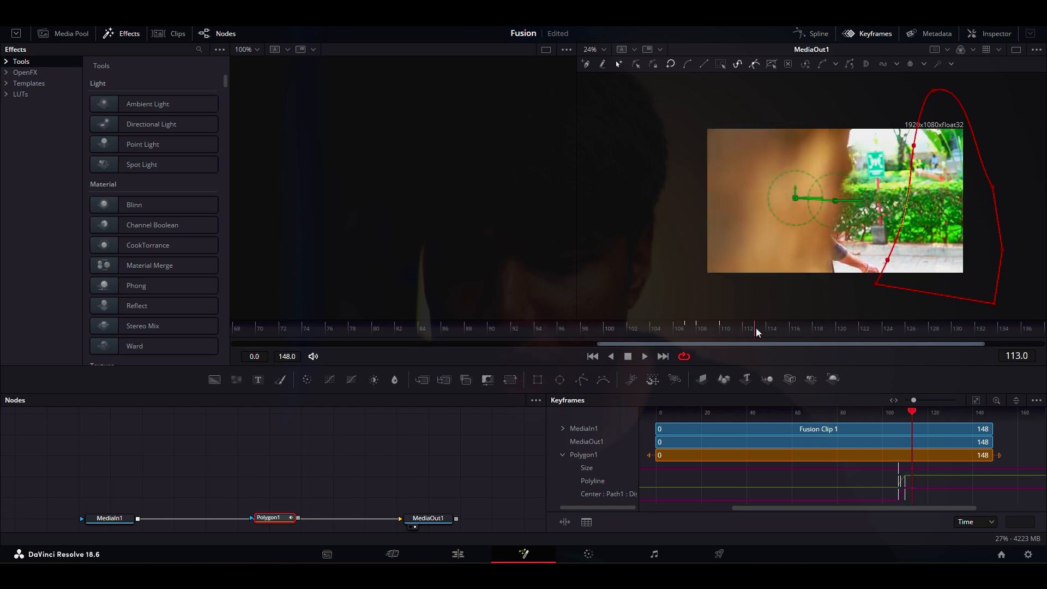
left_click_drag(799, 205, 744, 208)
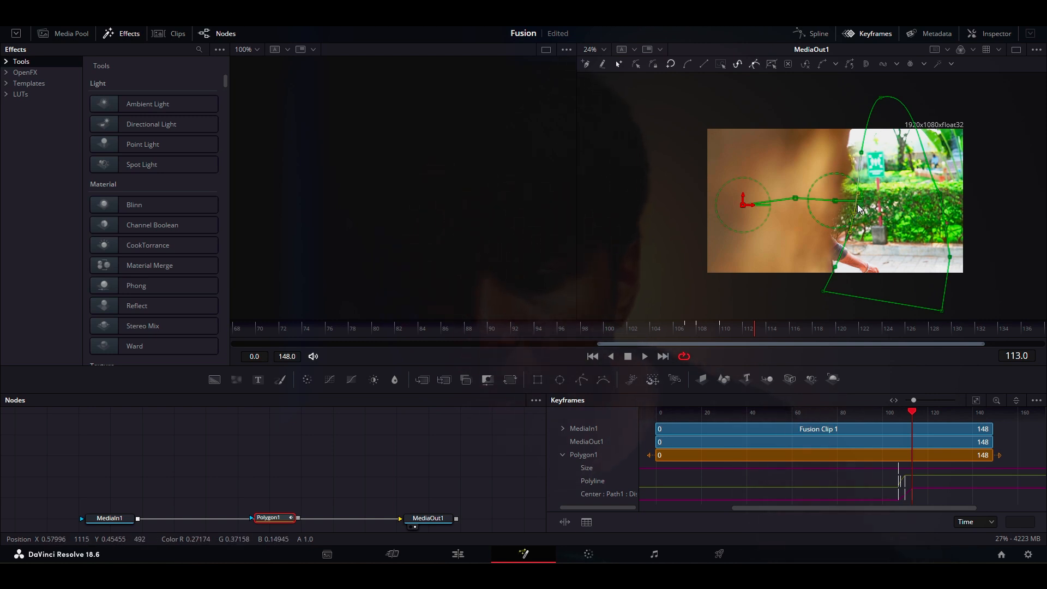
left_click_drag(861, 157, 856, 138)
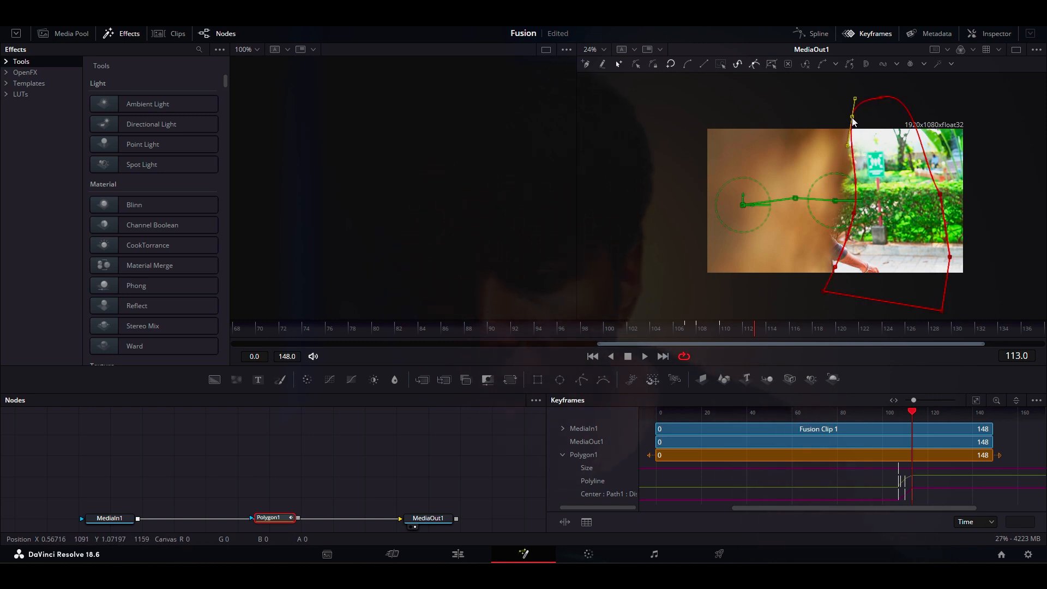
left_click_drag(854, 216, 842, 217)
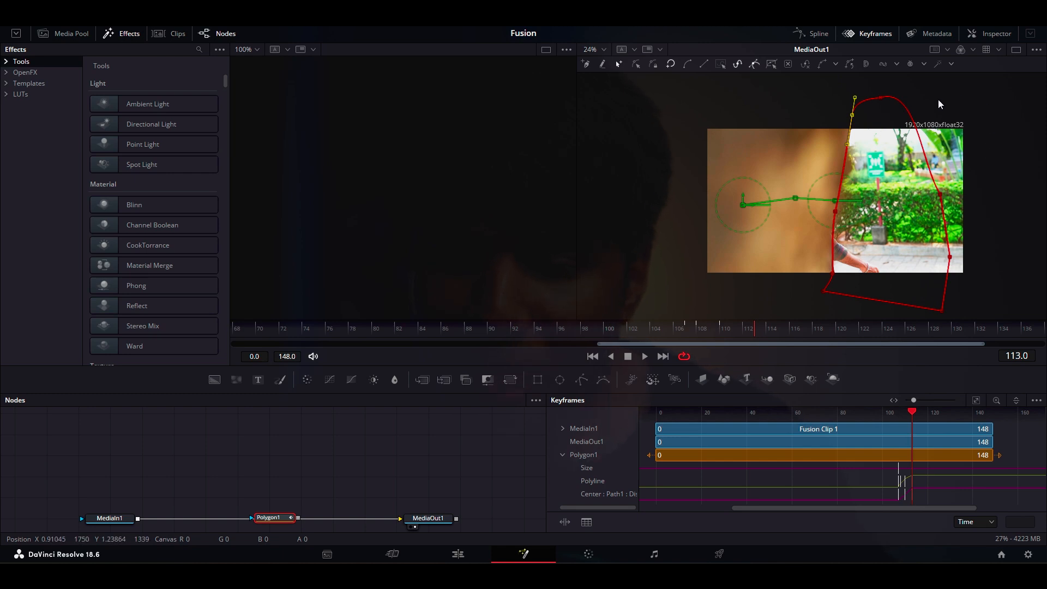
left_click_drag(940, 195, 997, 124)
left_click_drag(950, 261, 975, 292)
Step: At frame 114, shift the mask left again and move its right-hand points farther outside the image
mouse_move(751, 332)
left_mouse_down()
mouse_move(696, 335)
mouse_move(768, 336)
left_mouse_up()
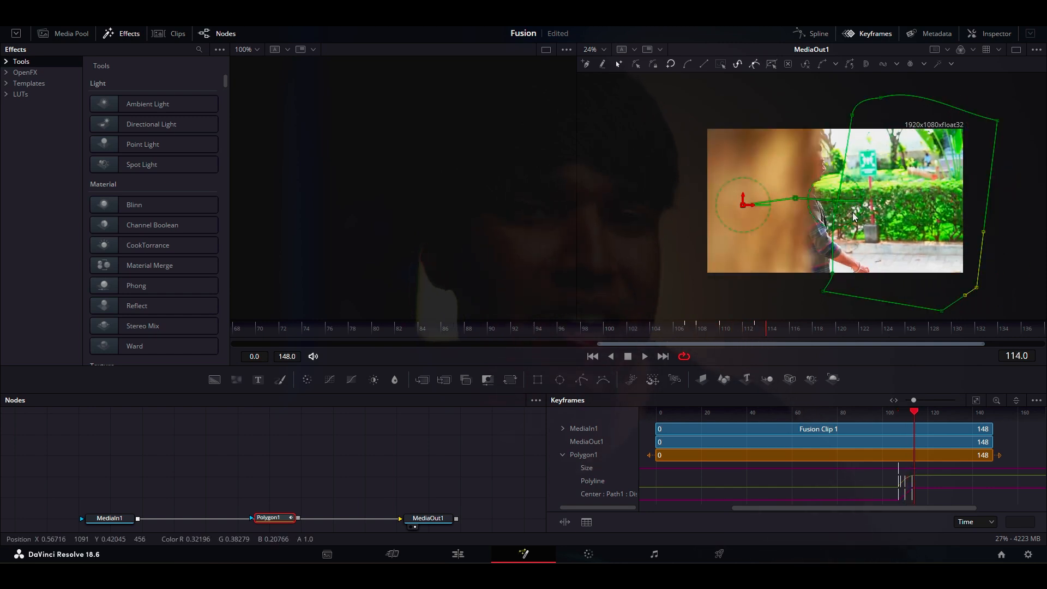
left_click_drag(742, 205, 721, 208)
left_click_drag(955, 290, 978, 292)
left_click_drag(975, 123, 982, 104)
Step: At frame 117, shift the mask left and stretch its right corners outward so it still covers the revealed background
left_click_drag(766, 333, 801, 334)
left_click_drag(720, 208, 649, 207)
left_click_drag(907, 293, 994, 291)
left_click_drag(909, 103, 998, 102)
left_click_drag(759, 118, 750, 111)
Step: Shift the mask farther left at frame 119, extend its right side, and refit its position and lower-left point at frame 118
left_click_drag(801, 330, 824, 330)
left_click_drag(649, 207, 612, 210)
left_click_drag(958, 294, 974, 296)
mouse_move(824, 331)
left_mouse_down()
mouse_move(801, 331)
mouse_move(813, 330)
left_mouse_up()
left_click_drag(724, 278, 720, 280)
left_click_drag(631, 208, 622, 207)
Step: Play back the mask animation and shift the mask right, away from the image, at frames 106 and 105
left_click_drag(813, 330, 656, 336)
key("space")
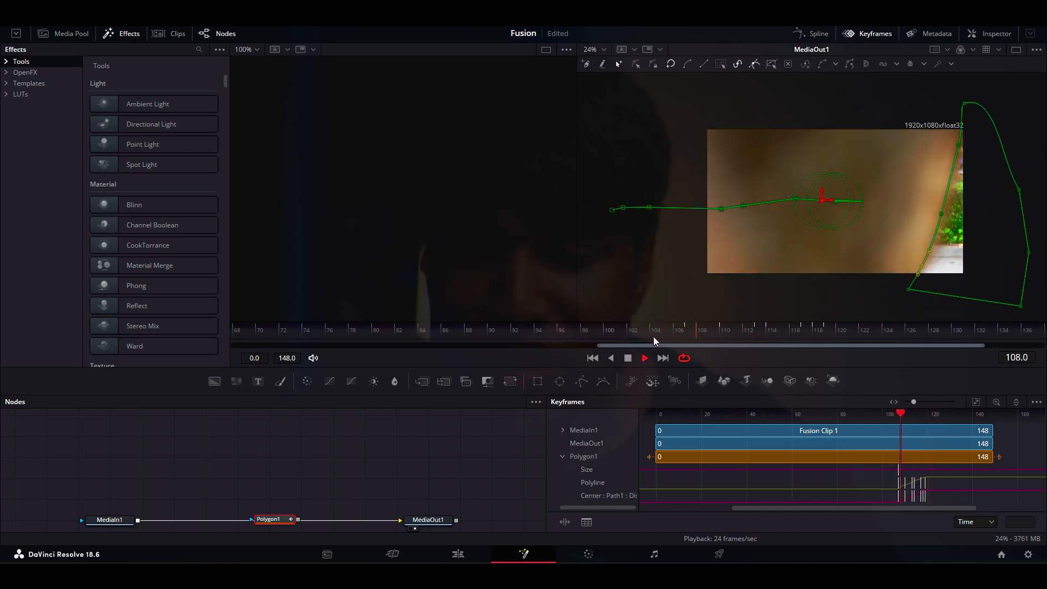
left_click(689, 332)
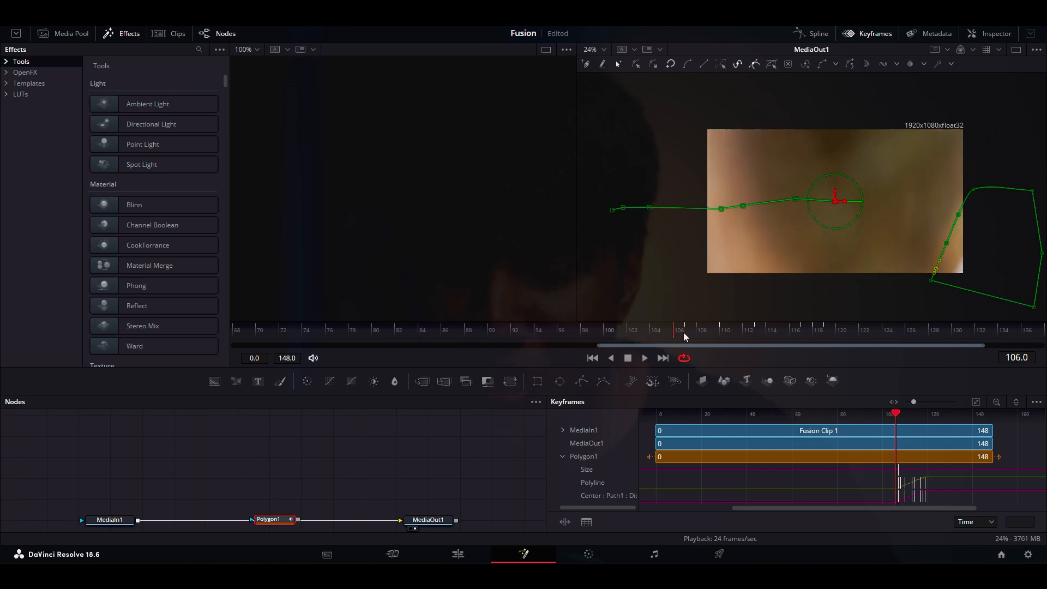
left_click(677, 334)
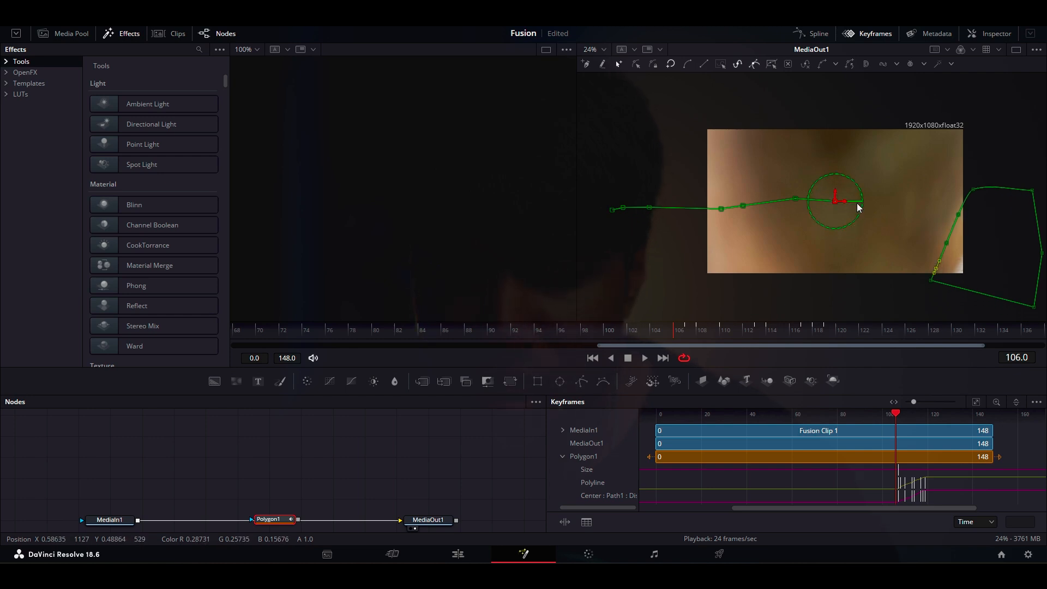
left_click_drag(835, 202, 854, 209)
left_click(665, 333)
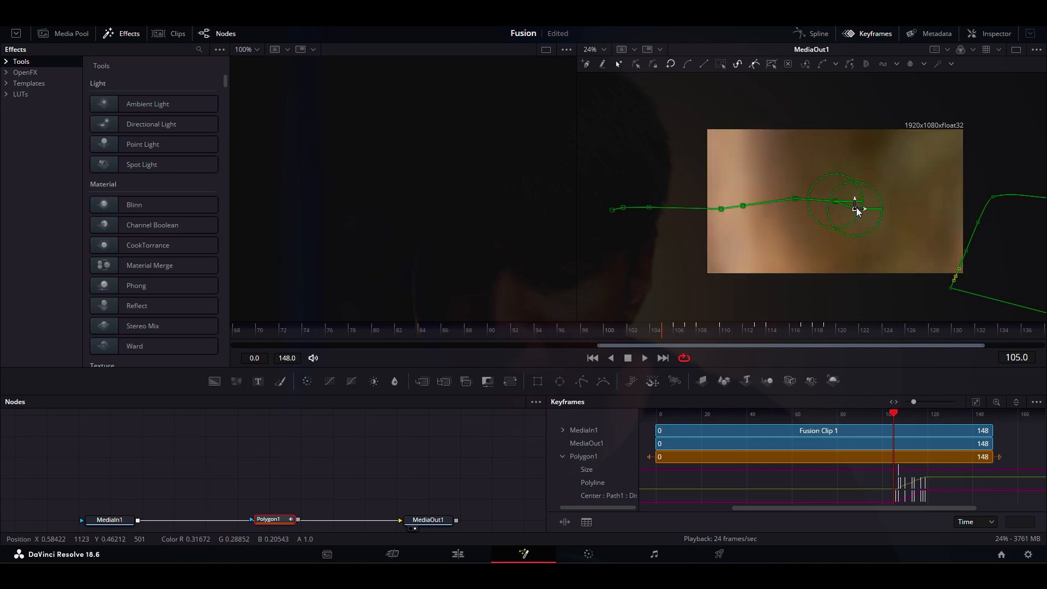
Step: Check the mask at frames 108 and 114, and enlarge the node editor's area
left_click(702, 334)
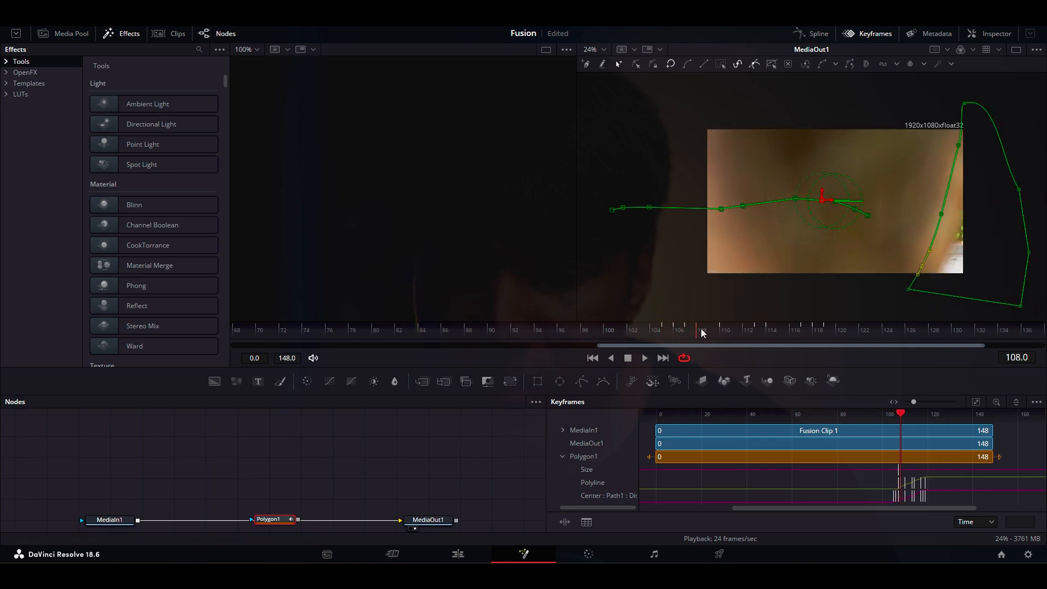
left_click(764, 333)
left_click(767, 333)
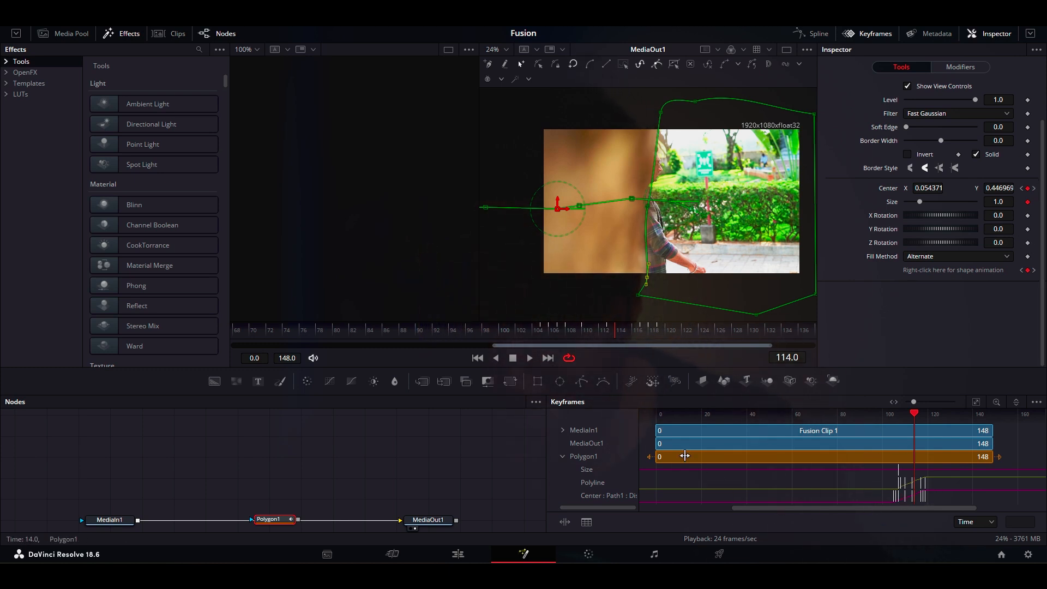
left_click_drag(789, 396, 788, 282)
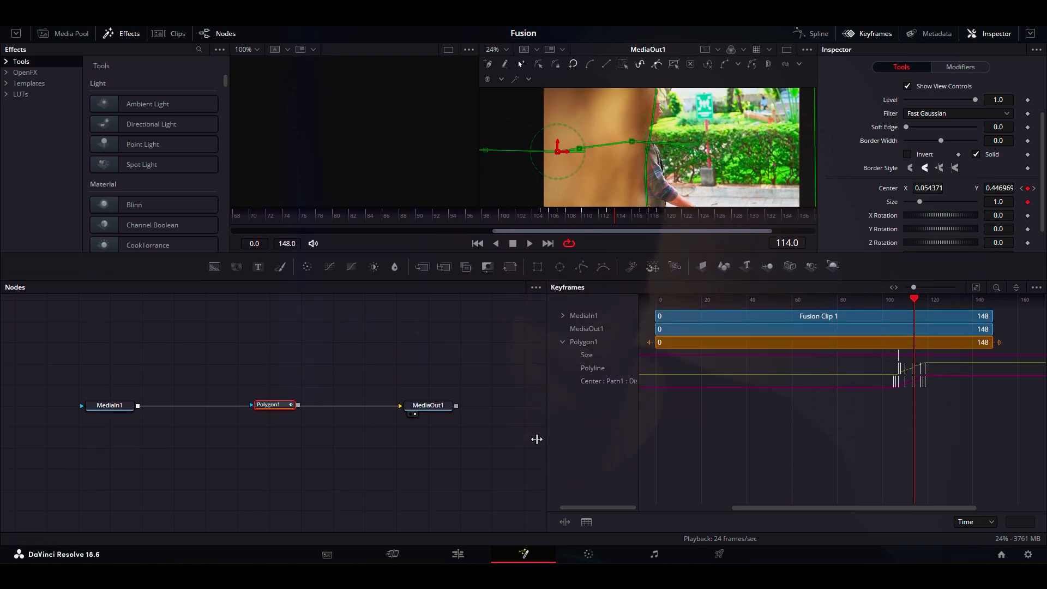
left_click_drag(548, 439, 333, 440)
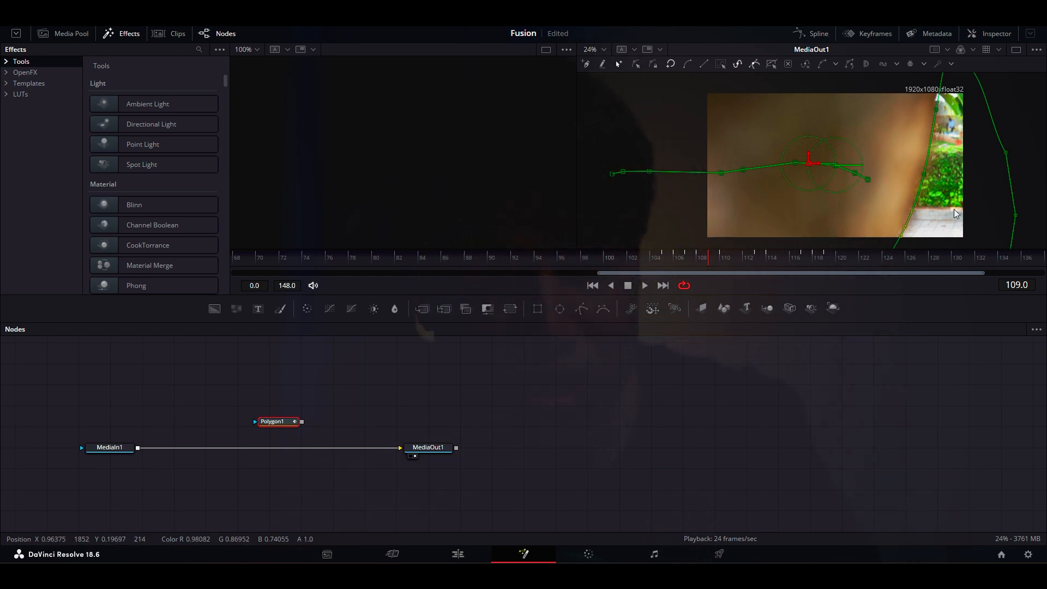
Step: Move the detached Polygon1 node above the node chain and connect it to MediaIn1's effect mask input
left_click_drag(741, 262, 764, 260)
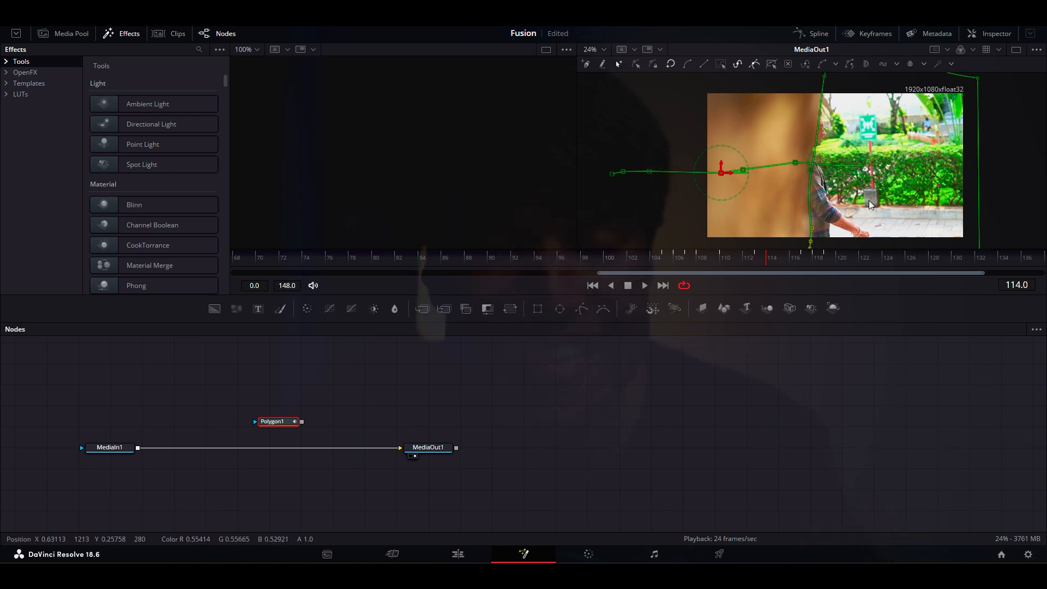
left_click_drag(286, 421, 282, 382)
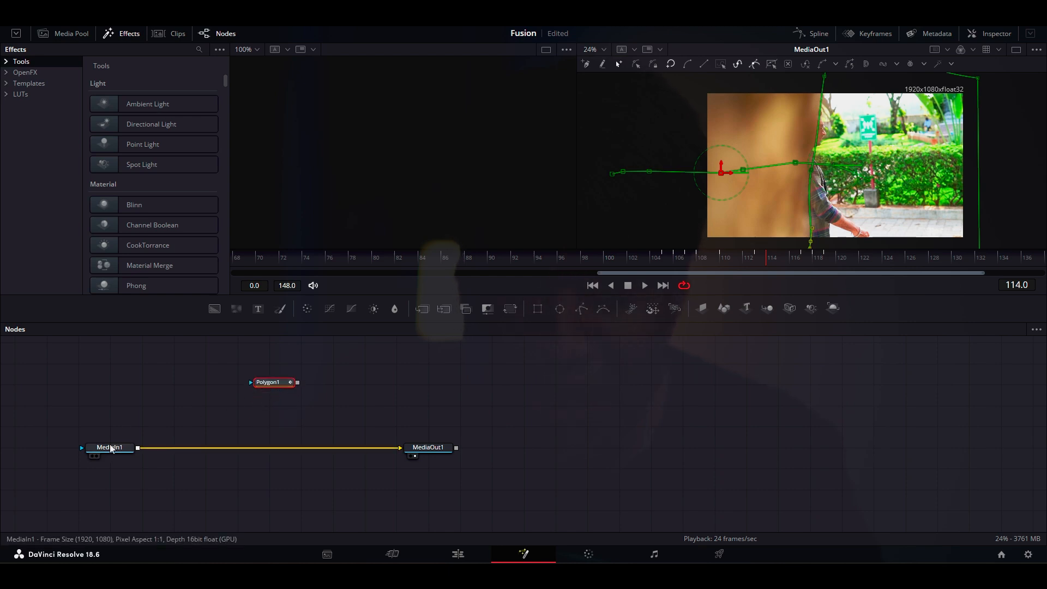
left_click_drag(299, 383, 206, 426)
left_click_drag(142, 447, 82, 449)
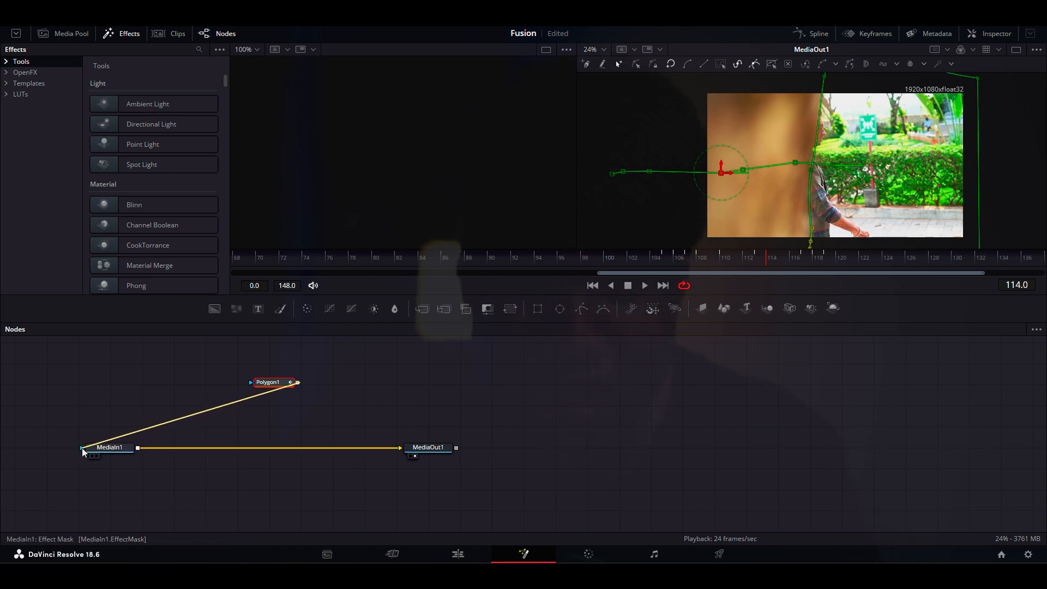
left_click_drag(83, 450, 105, 437)
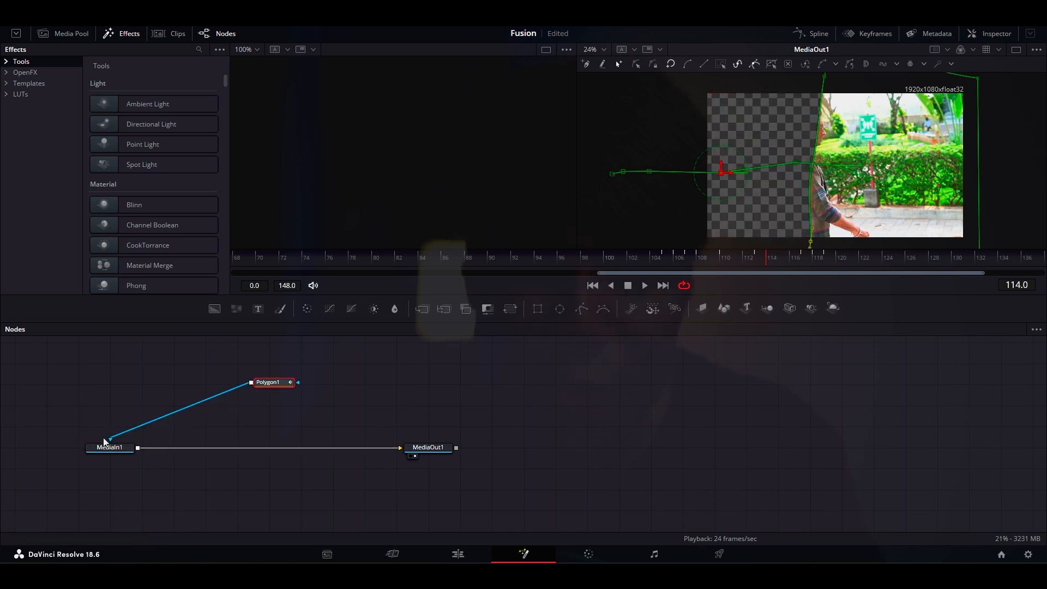
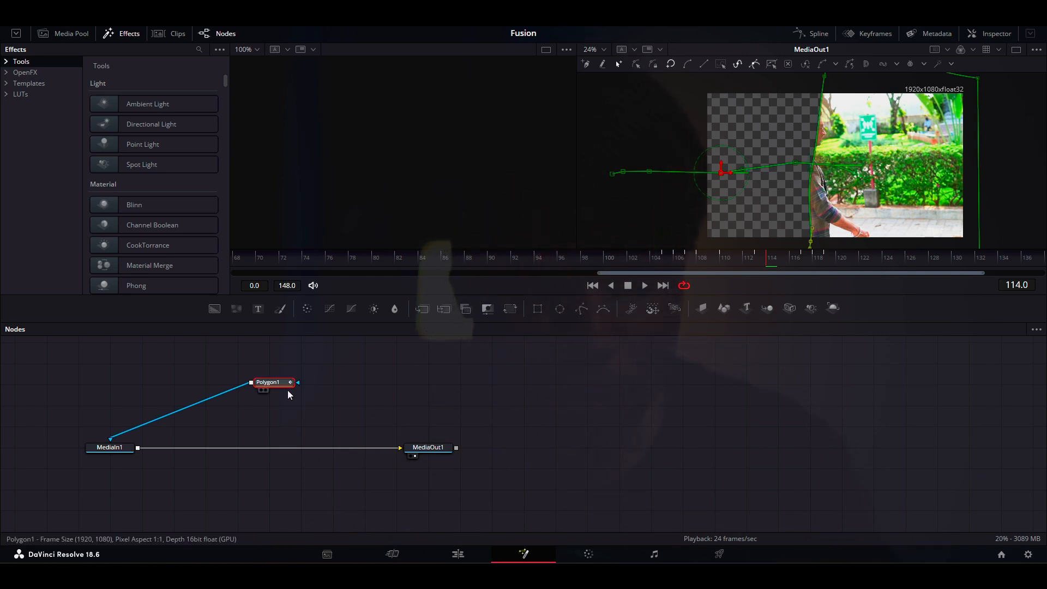
Step: Invert the Polygon1 mask and set its Soft Edge to 0.0315, checking the result on nearby frames
left_click(997, 35)
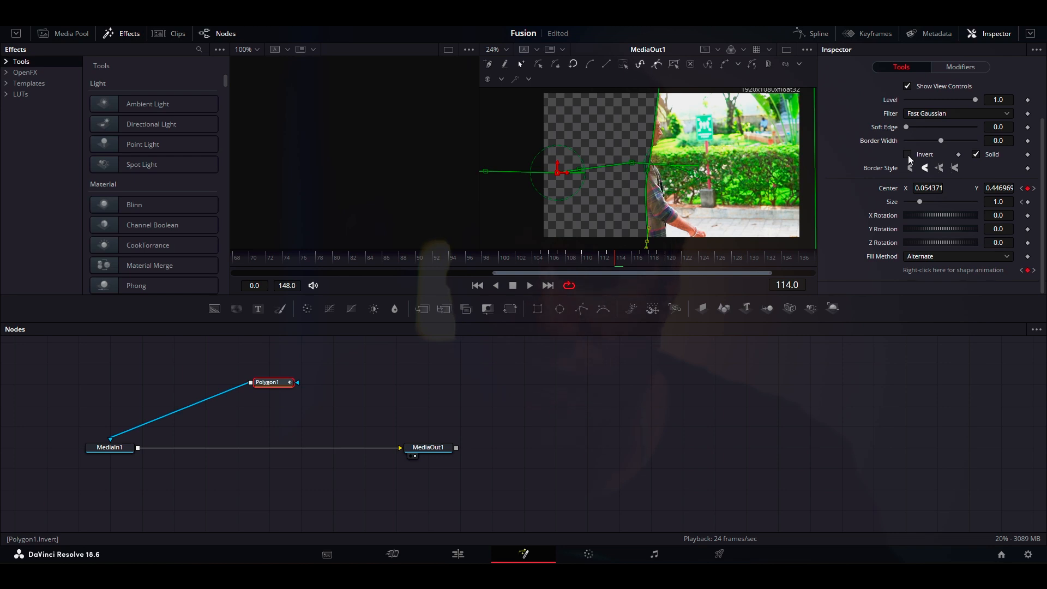
left_click(908, 155)
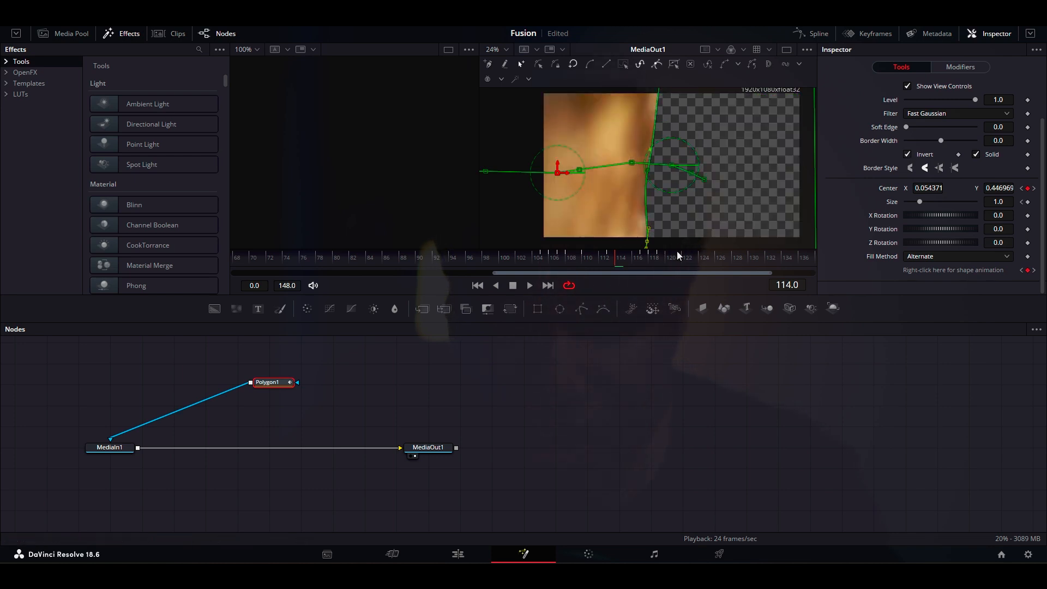
key("Right")
key("Left")
key("Right")
key("Left")
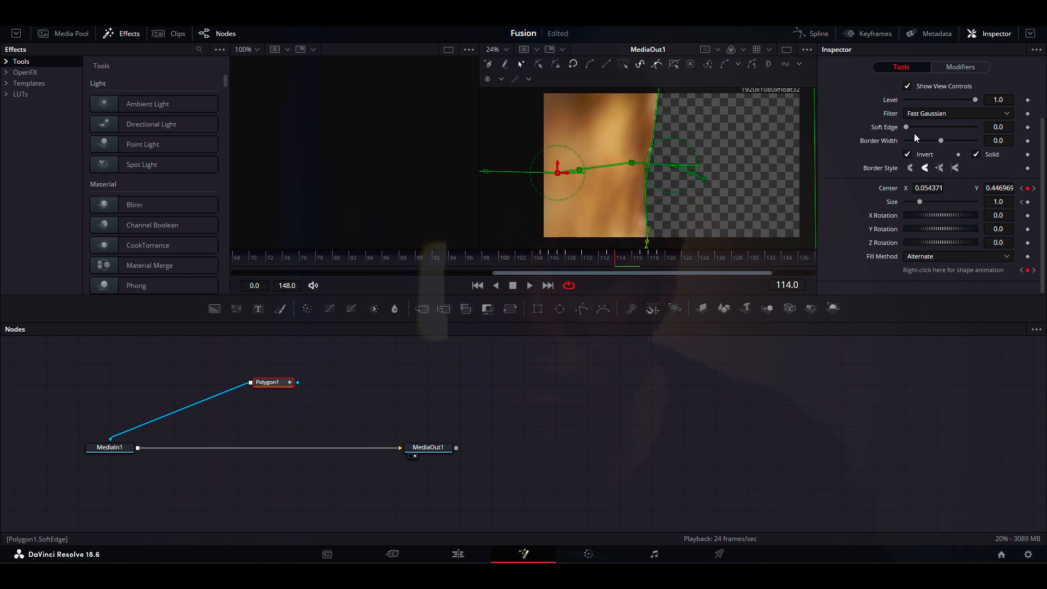
left_click_drag(906, 127, 916, 129)
mouse_move(608, 258)
left_mouse_down()
mouse_move(554, 256)
mouse_move(604, 259)
left_mouse_up()
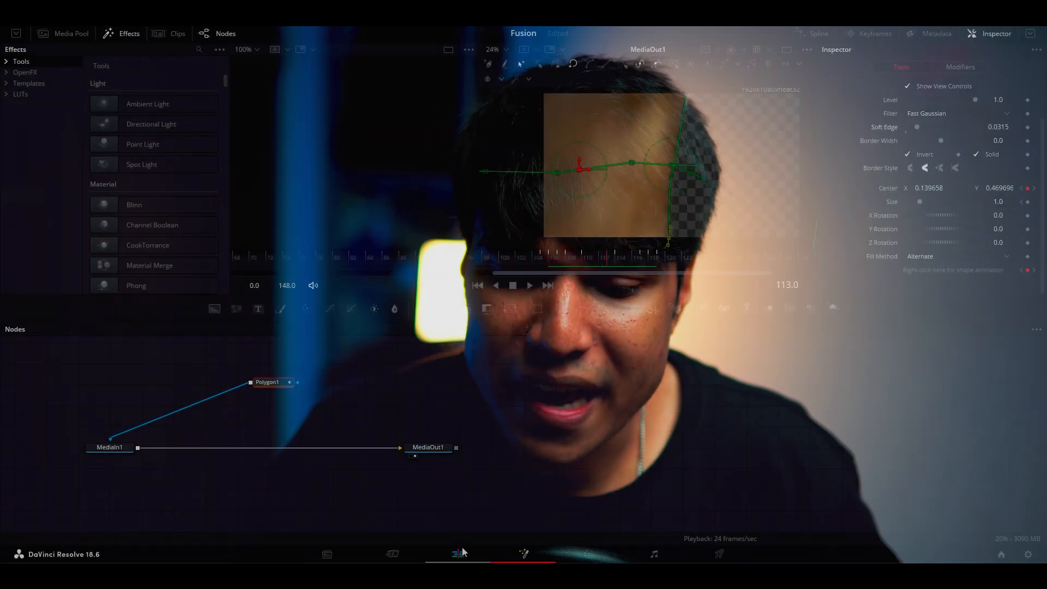
Step: Switch to the Edit page and move Fusion Clip 1 up from Video 1 to Video 2
left_click(458, 554)
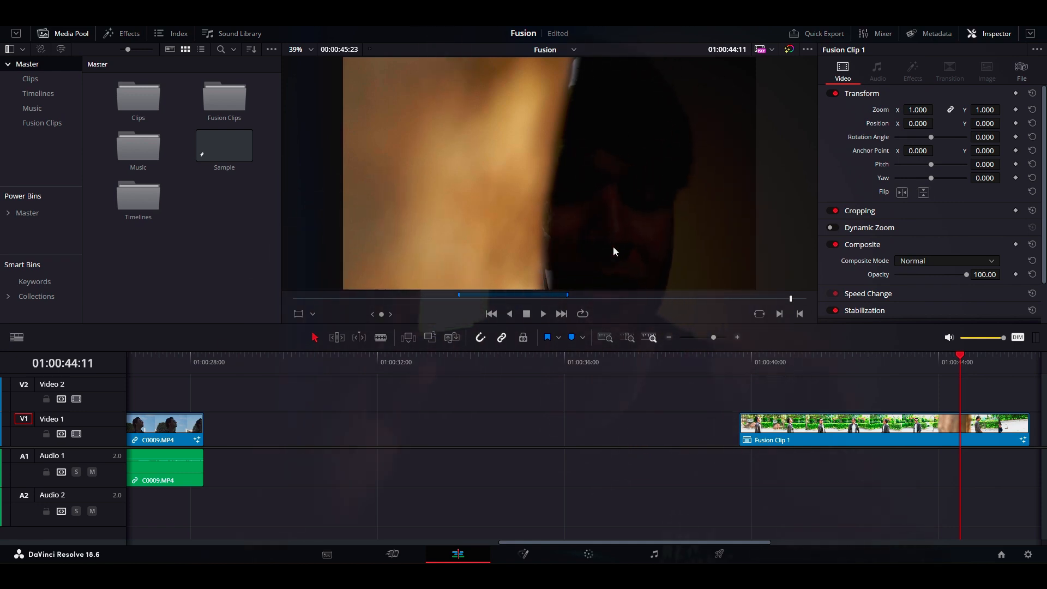
mouse_move(956, 360)
left_mouse_down()
mouse_move(918, 363)
mouse_move(960, 366)
left_mouse_up()
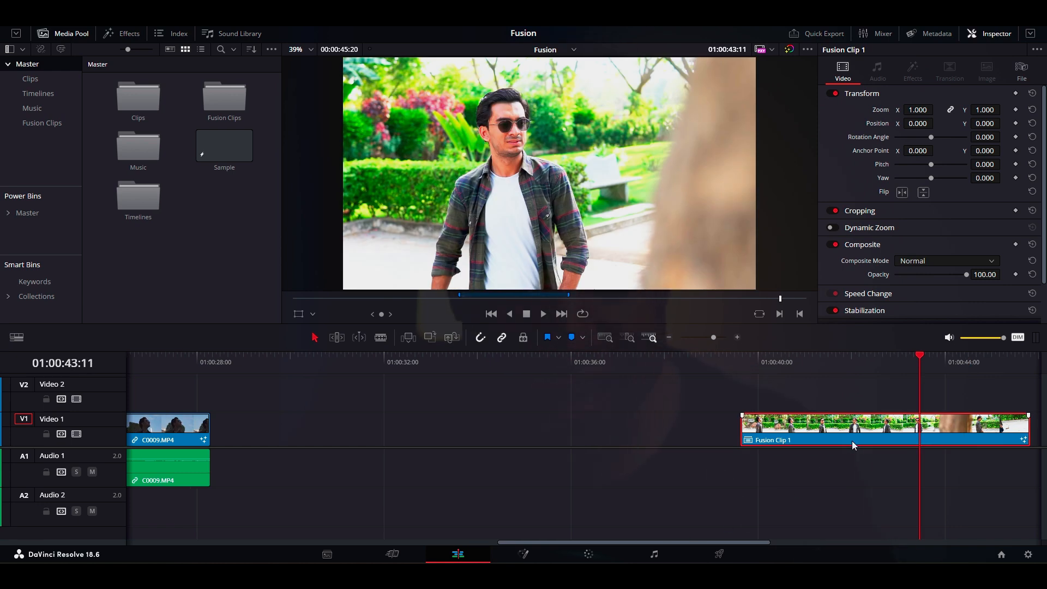
left_click_drag(852, 440, 849, 406)
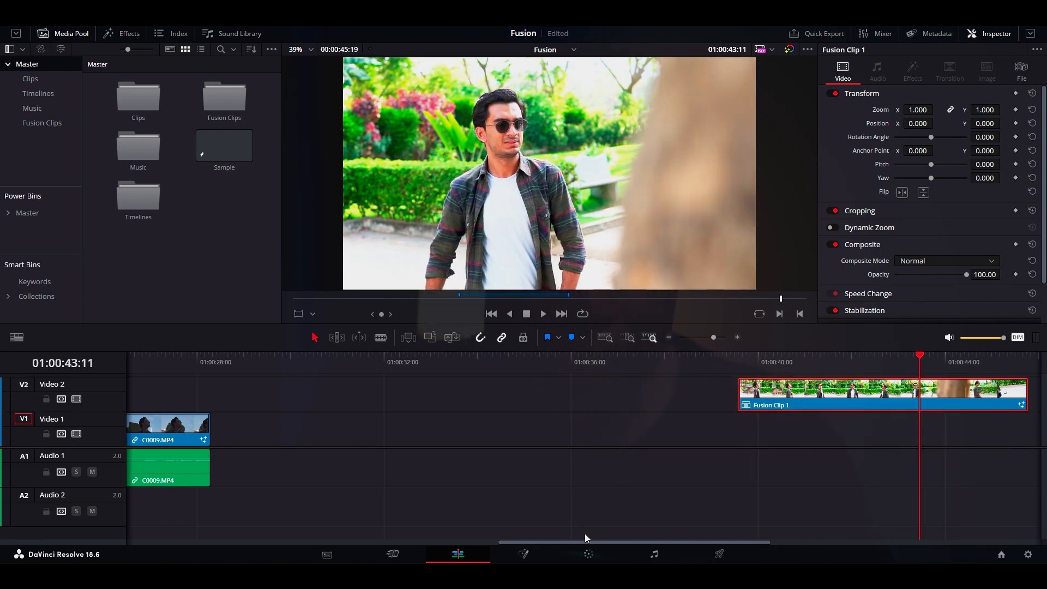
Step: Move the IA Beach.mp4 clip along Video 1 beneath Fusion Clip 1, starting at 01:00:43:11
left_click_drag(587, 541, 224, 535)
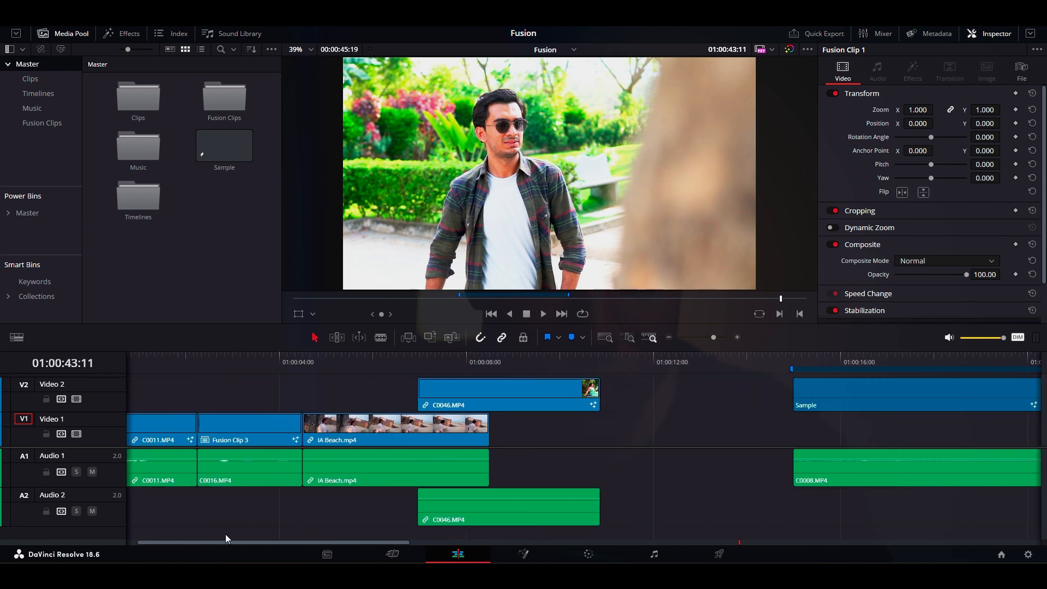
left_click(410, 434)
scroll(529, 437, "down", 6)
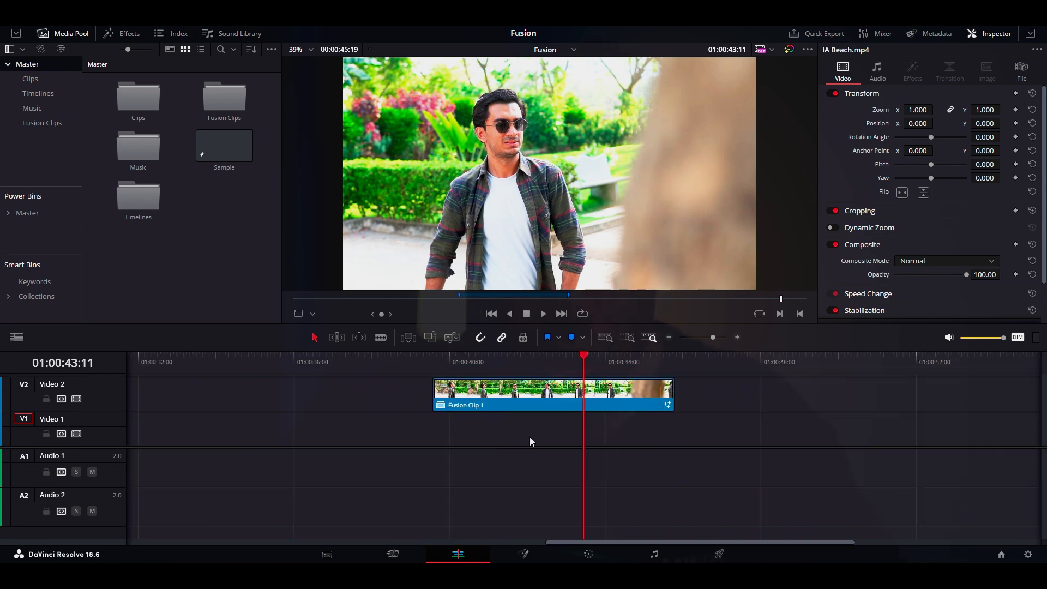
scroll(464, 442, "down", 5)
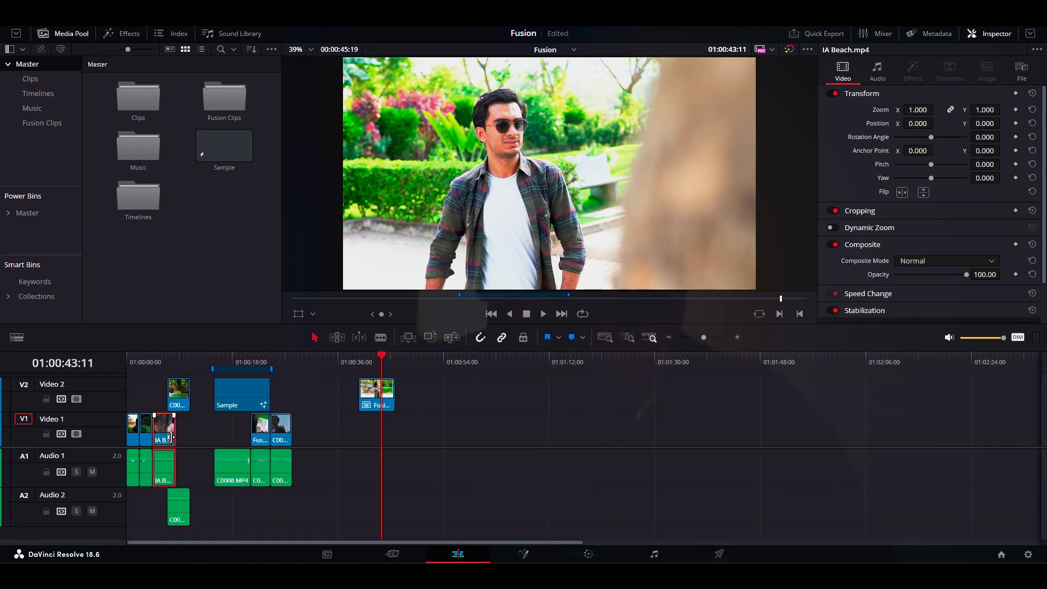
left_click_drag(167, 432, 399, 435)
scroll(385, 415, "up", 3)
scroll(384, 416, "up", 2)
scroll(619, 422, "up", 2)
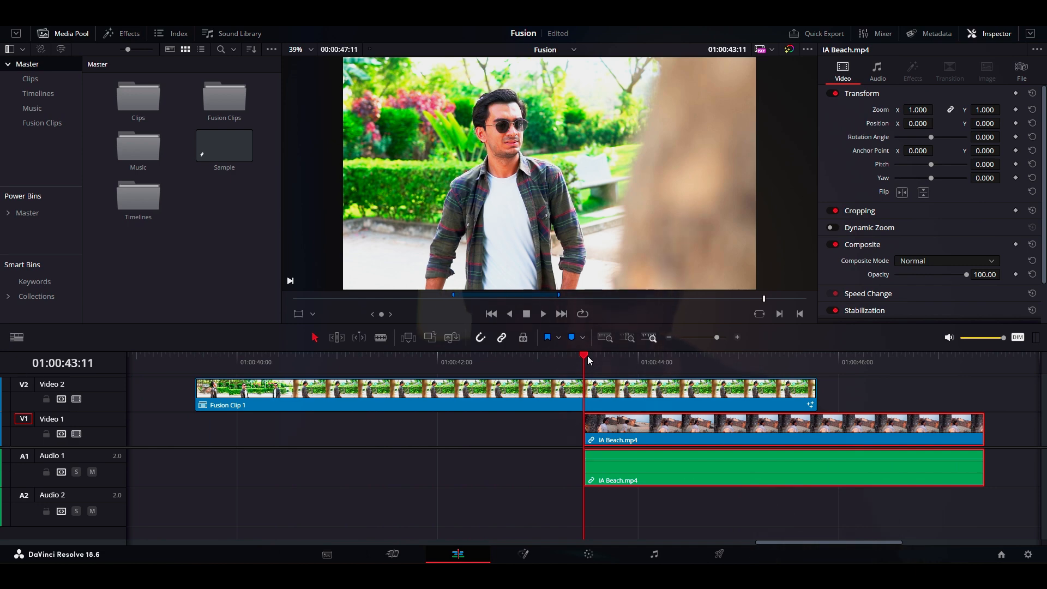
Step: Shift IA Beach.mp4 to start at 01:00:44:00 and play the masked transition between the clips
left_click_drag(593, 356, 641, 357)
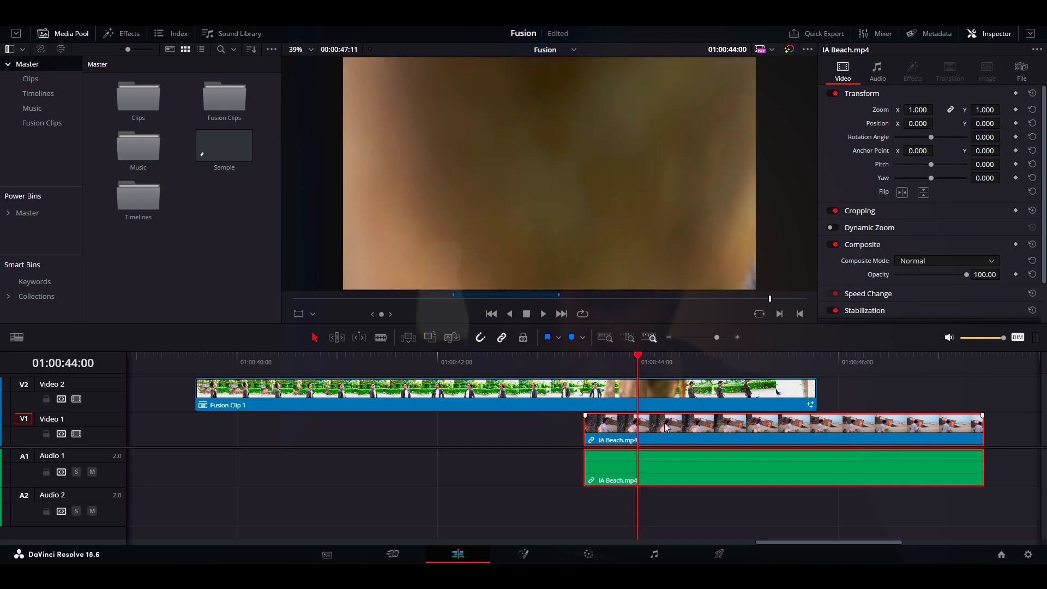
left_click_drag(666, 429, 712, 430)
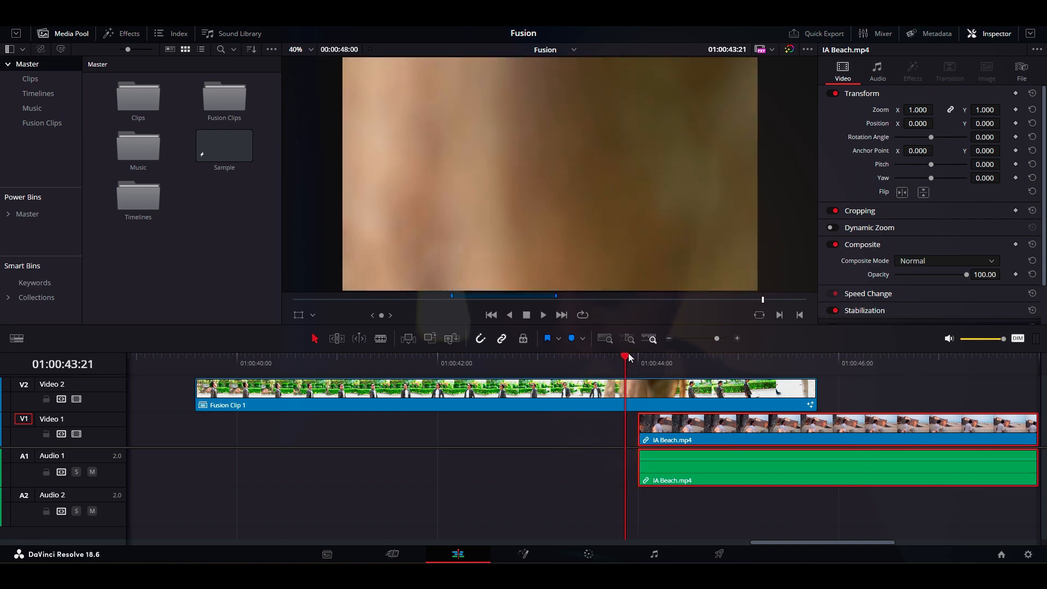
left_click_drag(631, 358, 524, 359)
key("space")
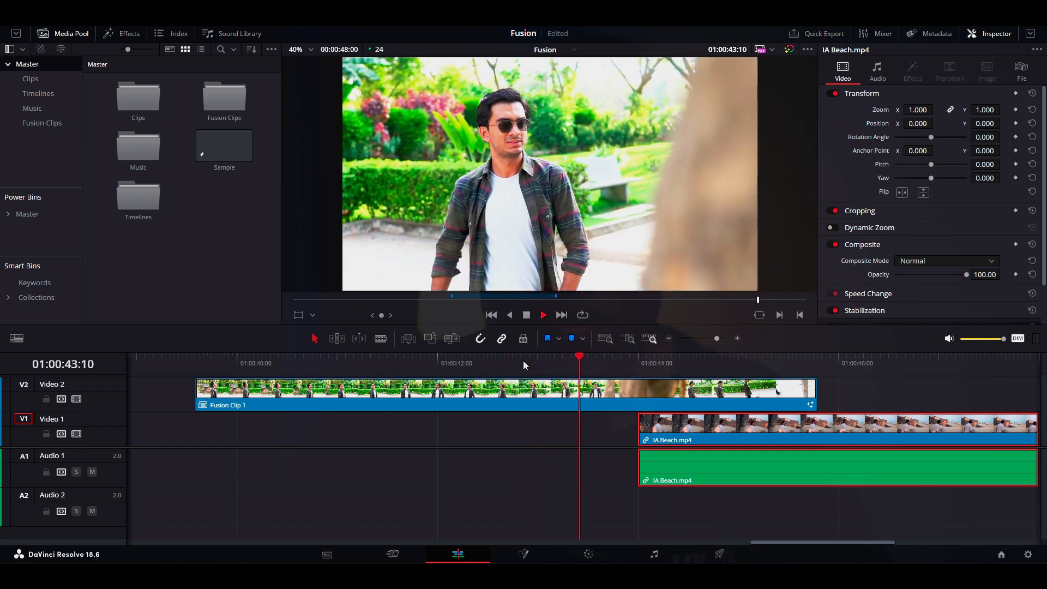
left_click(532, 357)
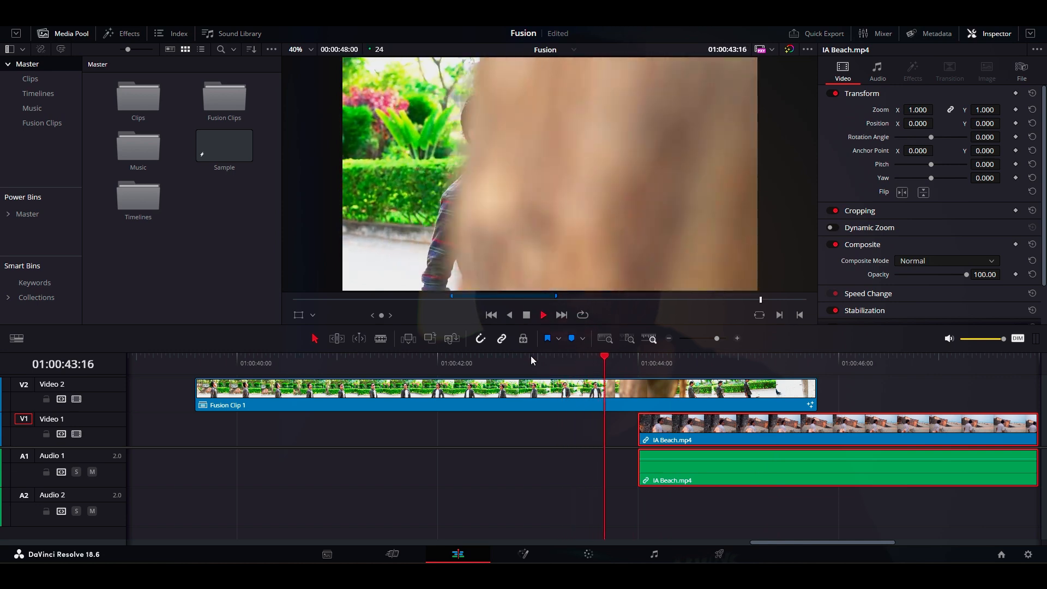
Step: Play the timeline through the masked transition from Fusion Clip 1 into IA Beach.mp4
key("space")
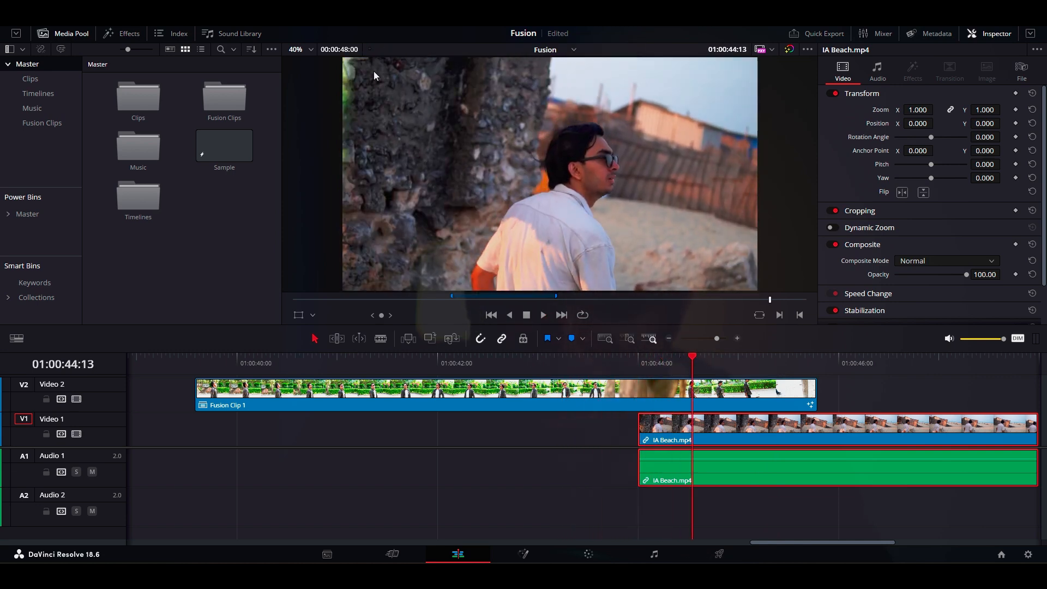
left_click_drag(534, 358, 693, 374)
key("space")
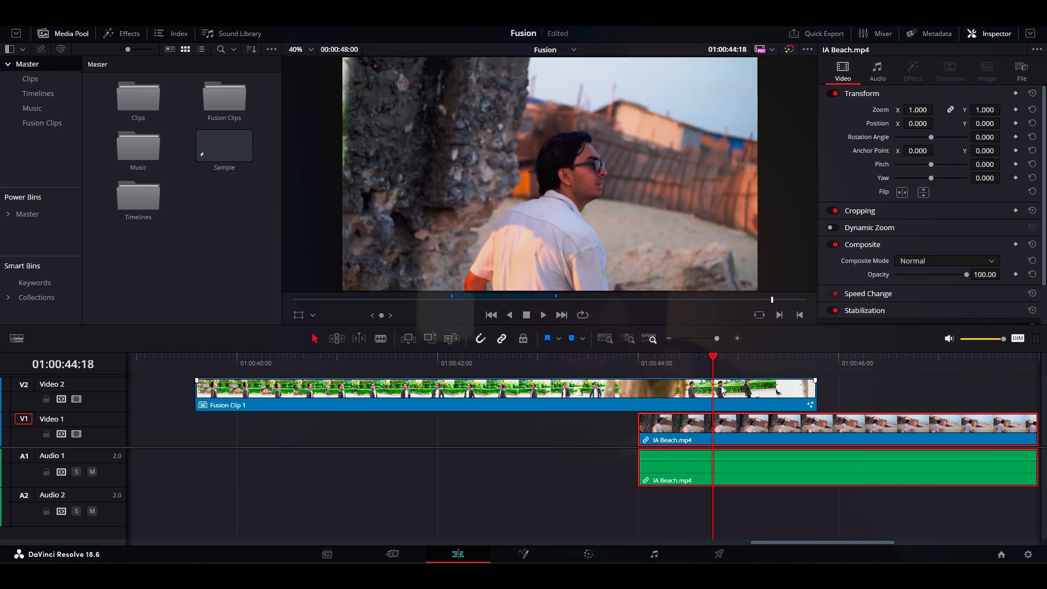
Step: Switch to the Fusion page, select the Polygon1 mask and adjust its upper-left point at frame 119
left_click(535, 556)
left_click(269, 382)
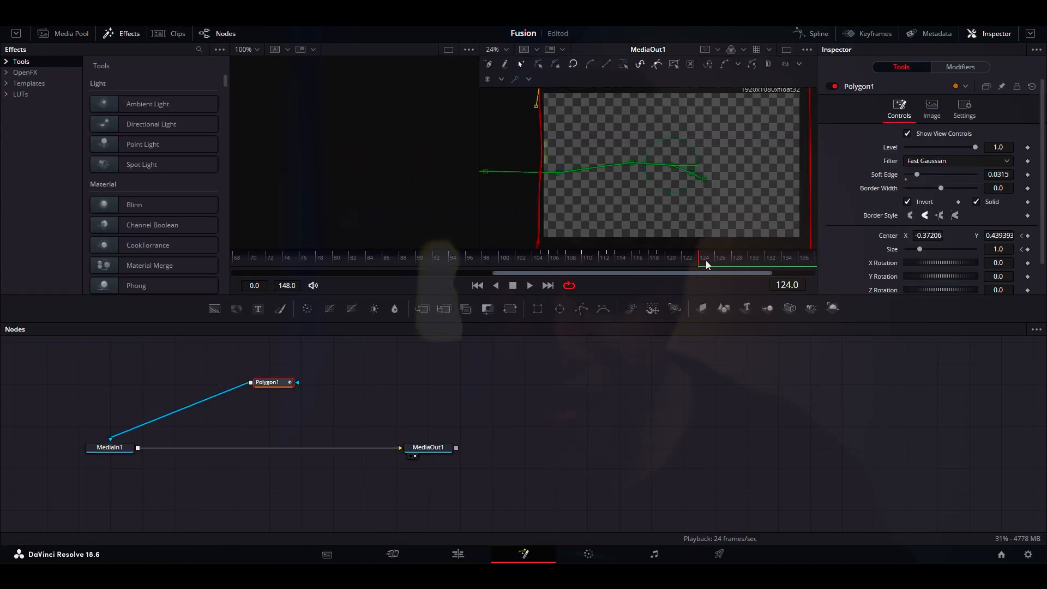
left_click(687, 260)
left_click_drag(544, 106, 533, 101)
left_click_drag(657, 258, 663, 258)
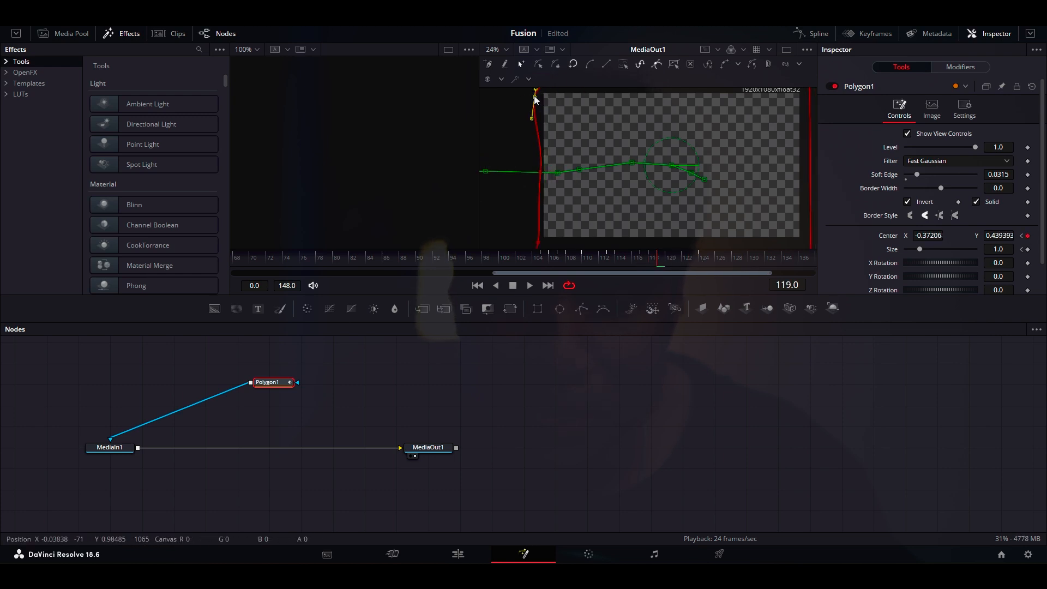
left_click_drag(537, 98, 539, 174)
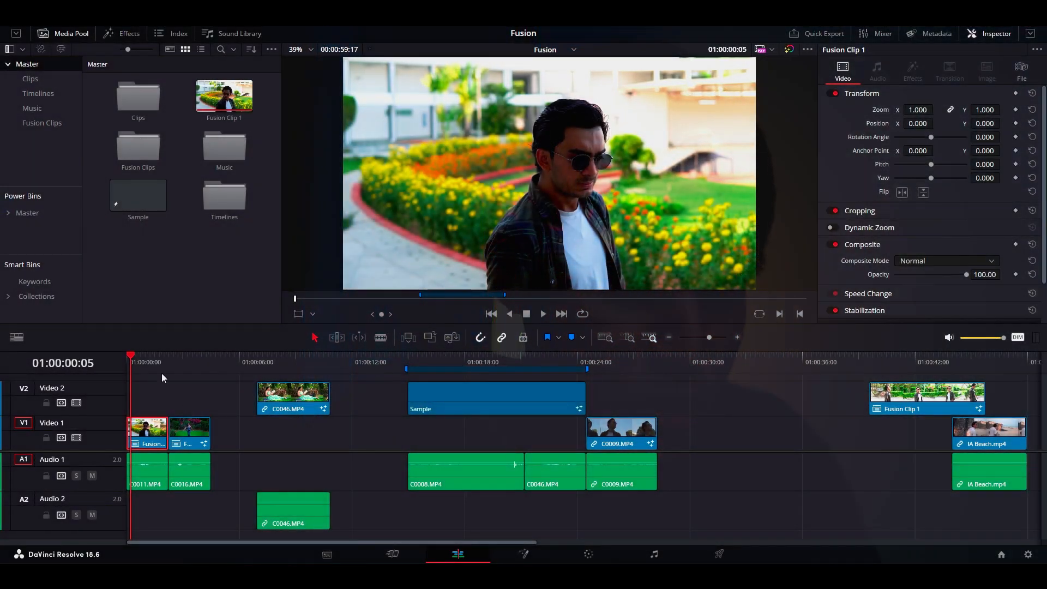
Step: Open the opening garden clip in Fusion, add a Transform node between MediaIn1 and MediaOut1, and set its Size to 0.34
left_click(524, 554)
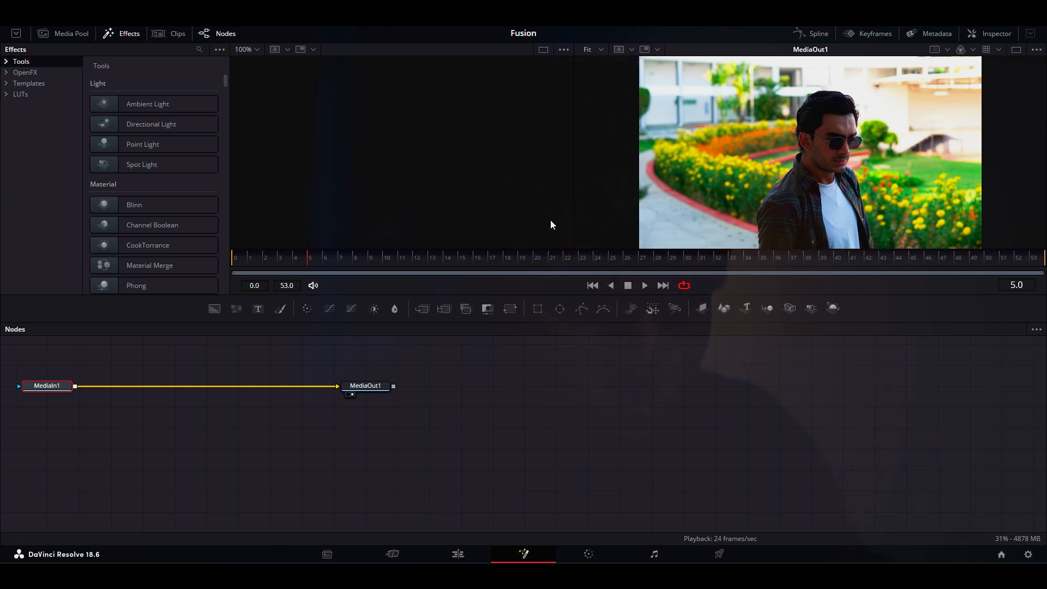
left_click_drag(204, 386, 205, 386)
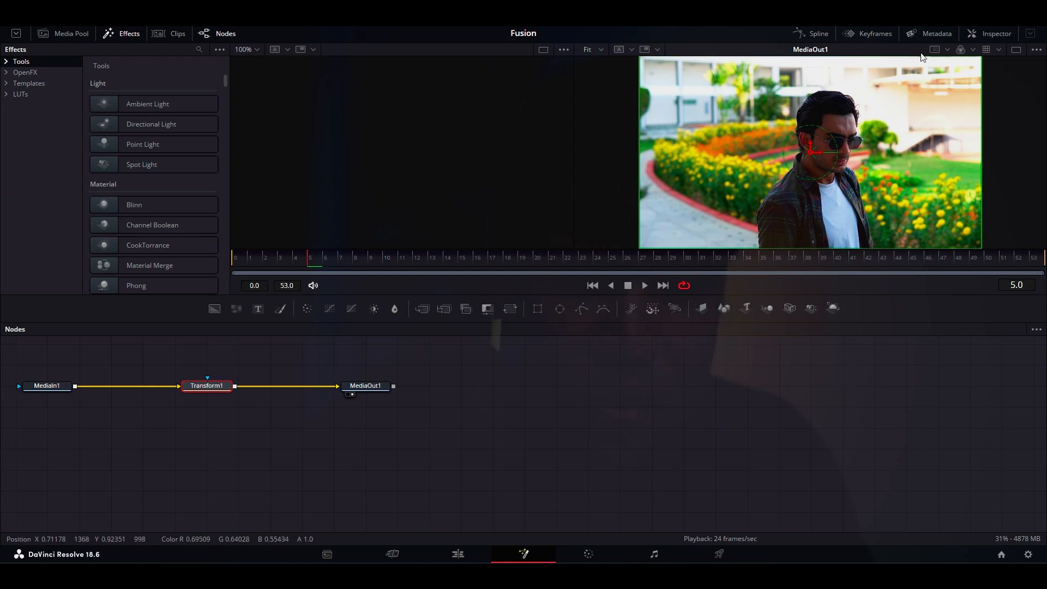
left_click(989, 33)
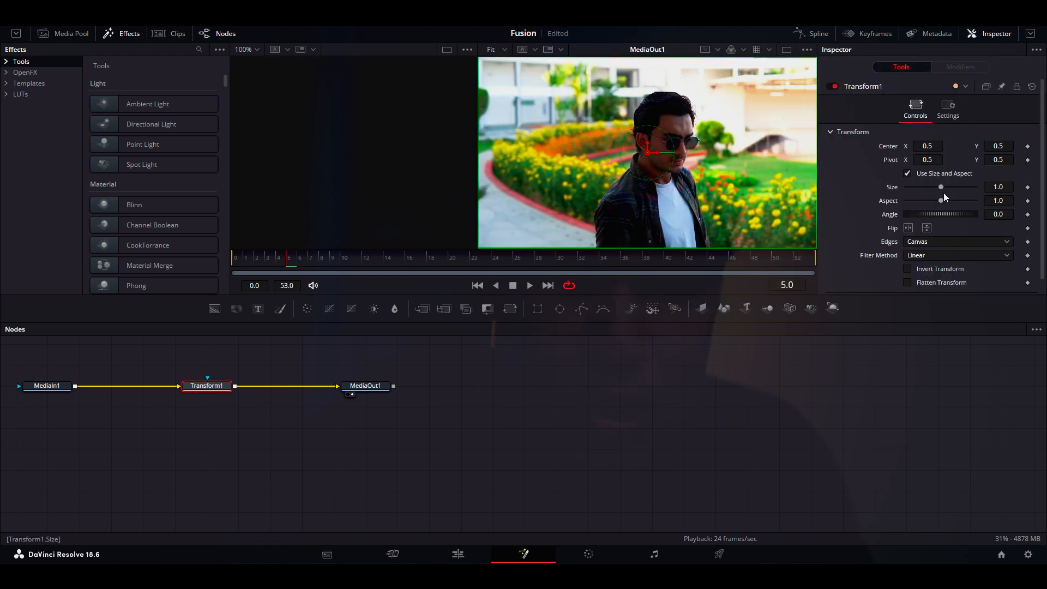
left_click_drag(940, 188, 917, 187)
Step: Keyframe the Transform1 Size at 0.34 on frame 28 and 1.25 on frame 50
left_click(551, 260)
left_click_drag(552, 261, 534, 261)
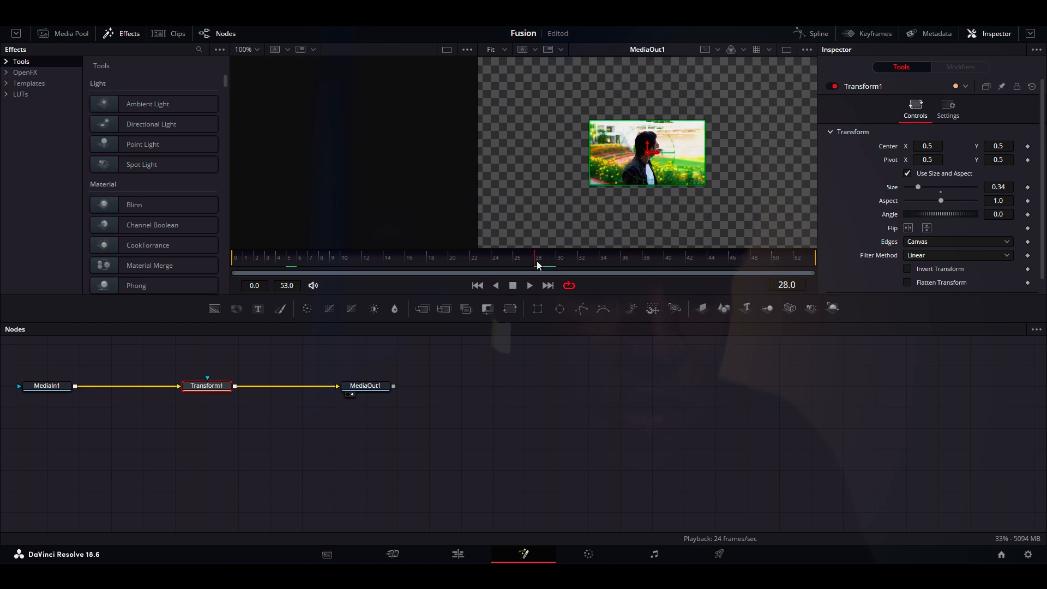
left_click(1029, 187)
left_click_drag(545, 260, 774, 264)
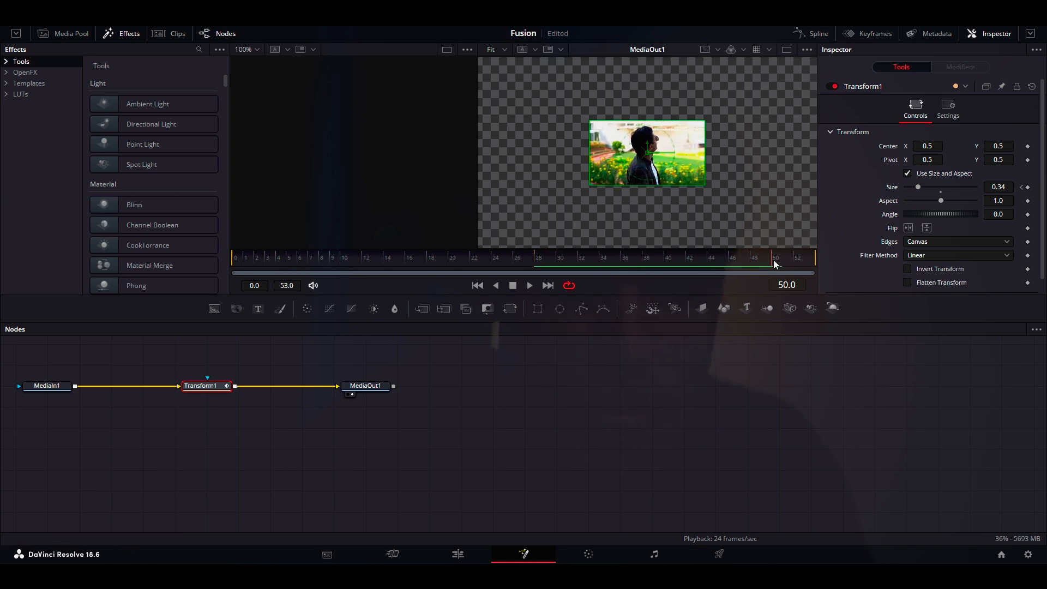
left_click_drag(927, 187, 947, 188)
Step: Play the Size animation several times from just before its first keyframe to review the zoom
left_click_drag(720, 261, 521, 259)
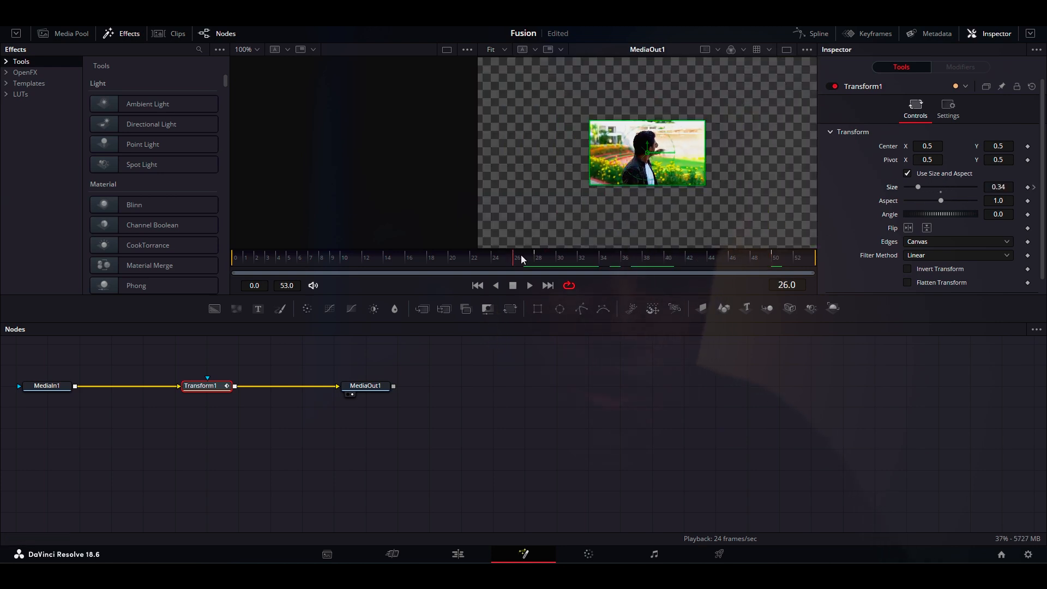
key("space")
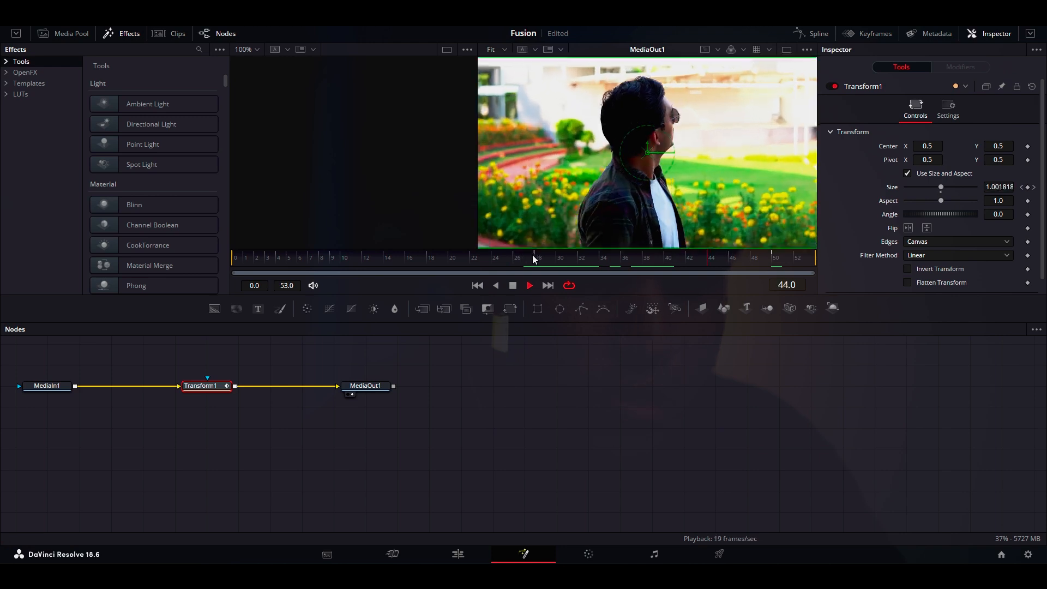
left_click(494, 257)
key("space")
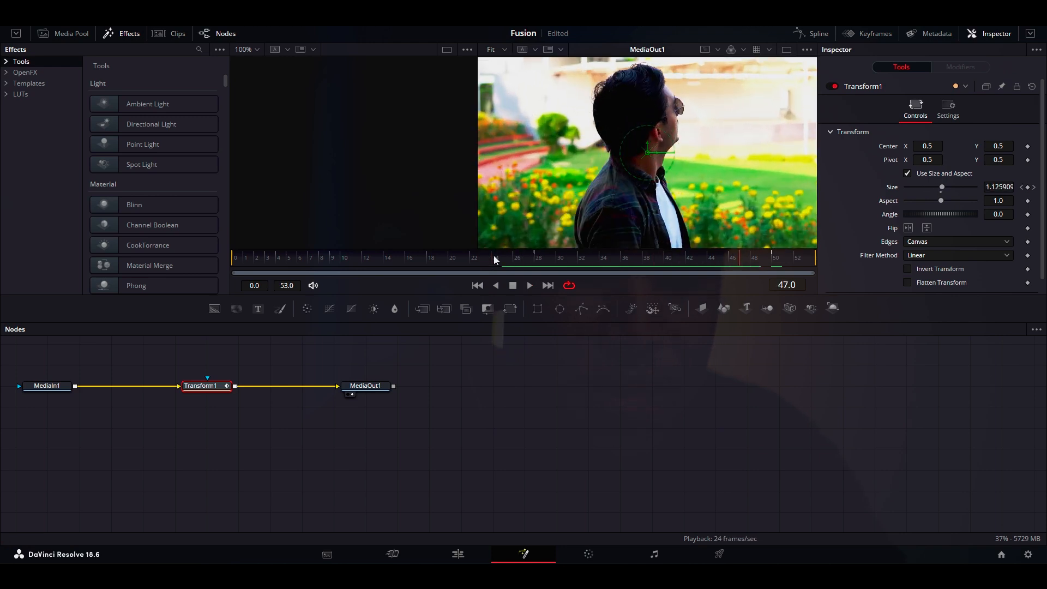
left_click(491, 257)
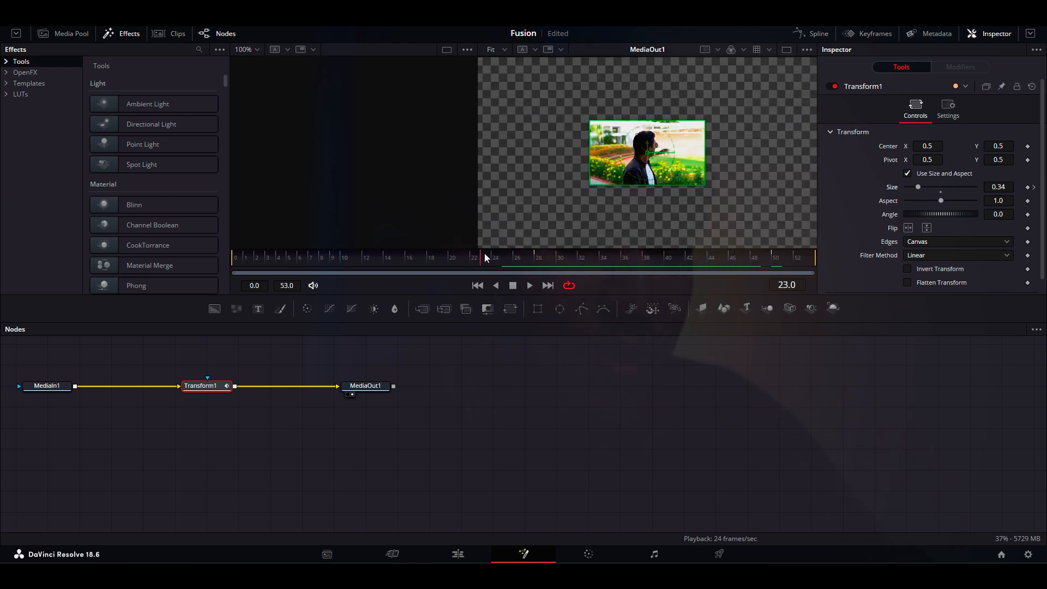
key("space")
key("space")
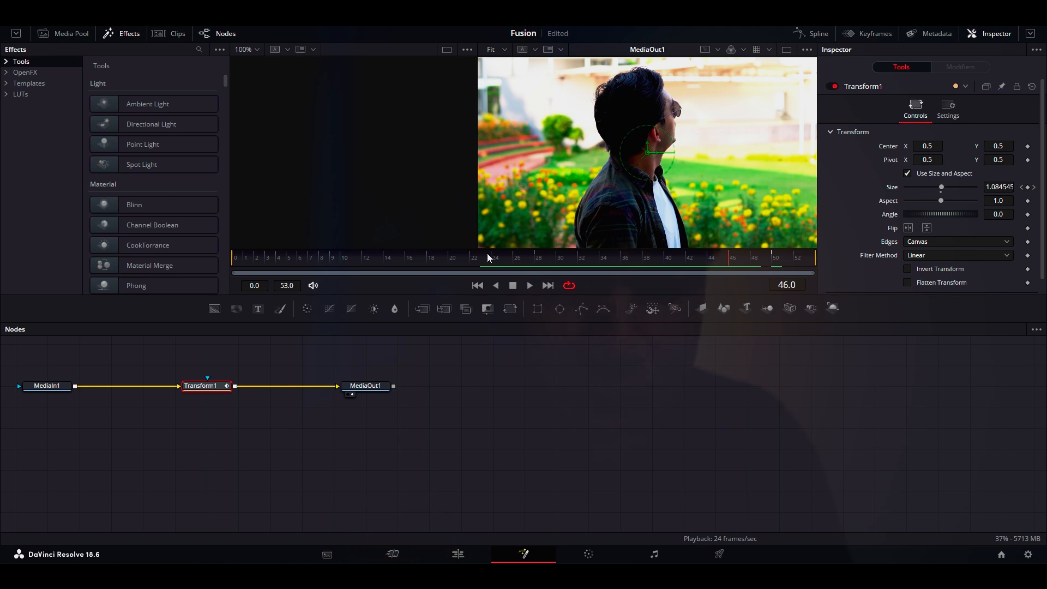
Step: Open the Spline editor, show the Transform1 Size curve and move the playhead to frame 31
left_click(818, 33)
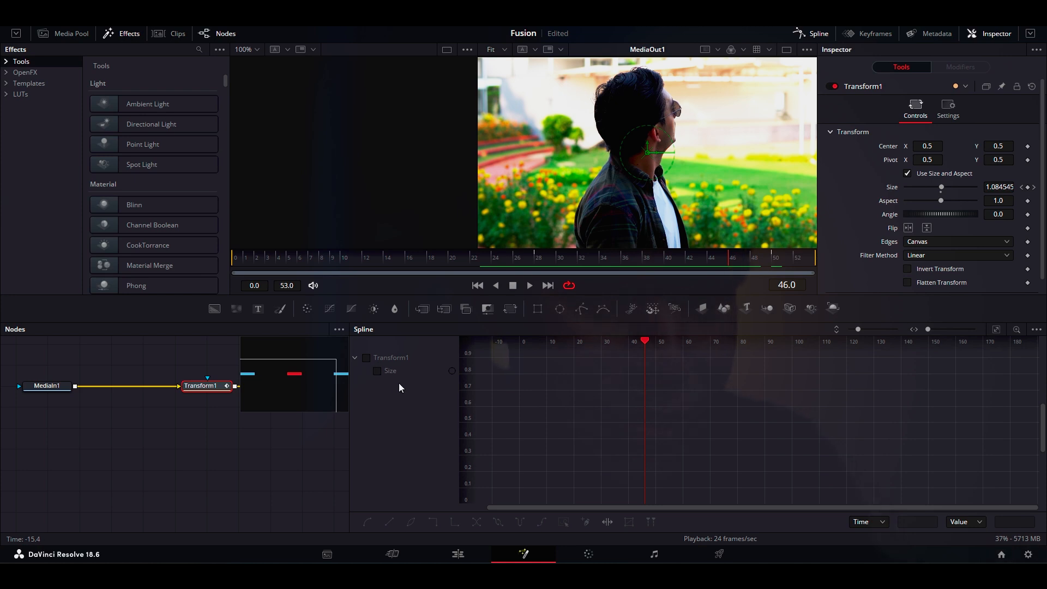
left_click(367, 357)
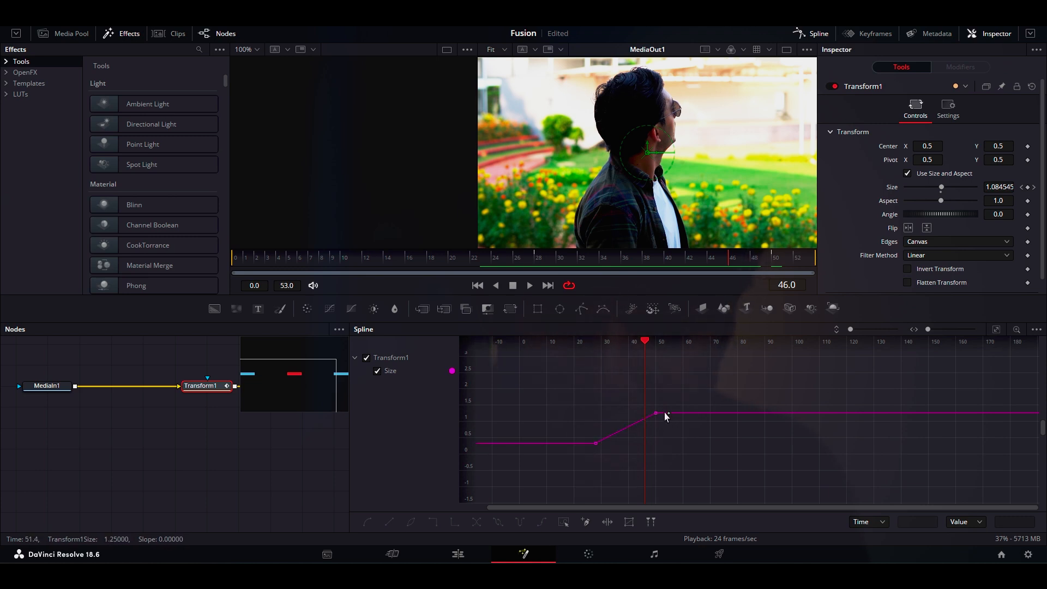
left_click_drag(629, 341, 620, 340)
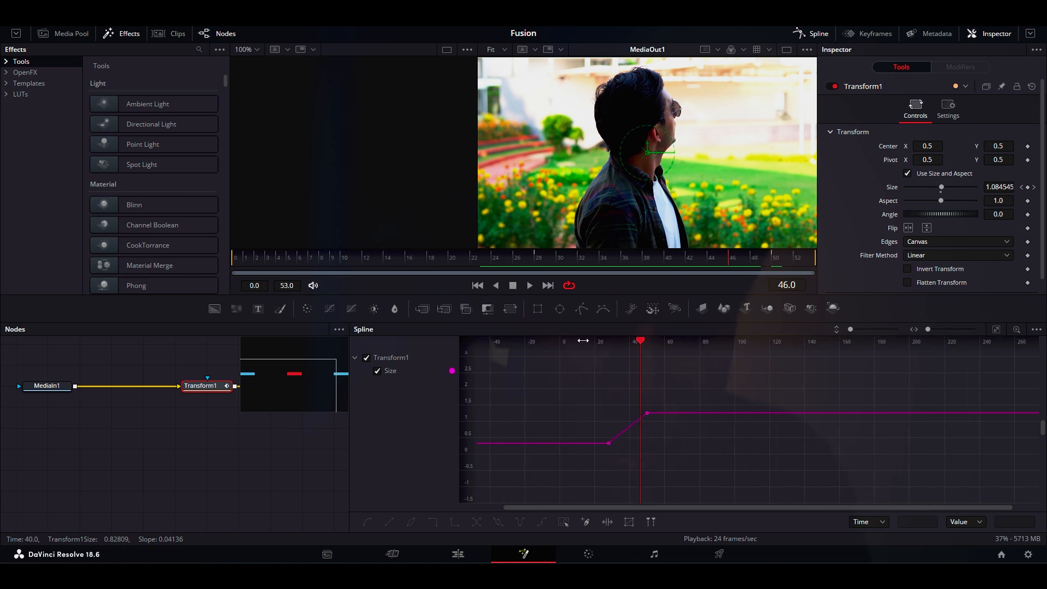
left_click_drag(642, 342, 614, 348)
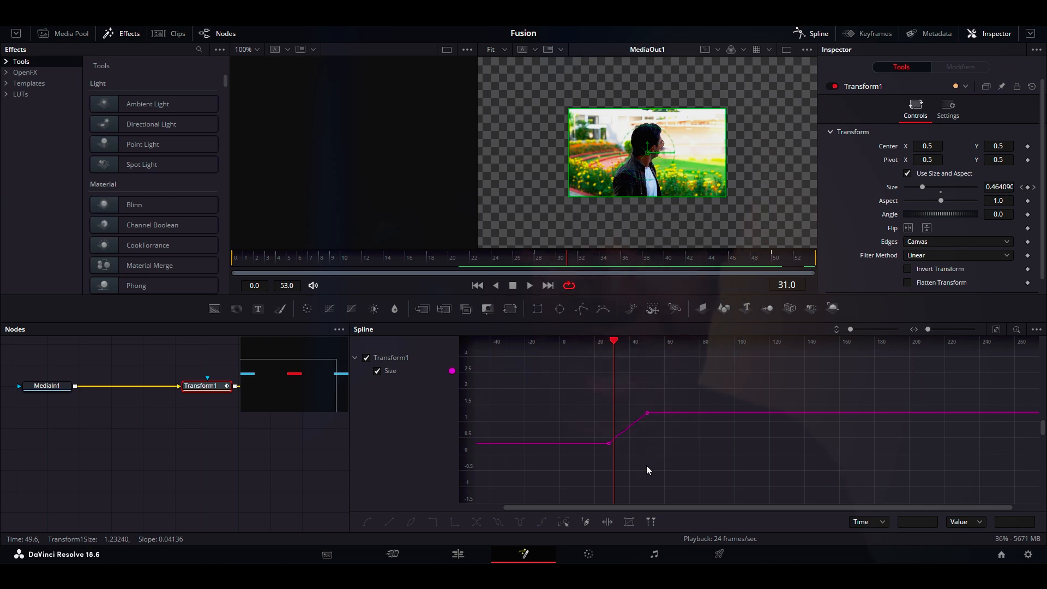
Step: Ease the Size curve by flattening the handles of the keyframes at frames 28 and 50 into an S-shape
left_click(649, 414)
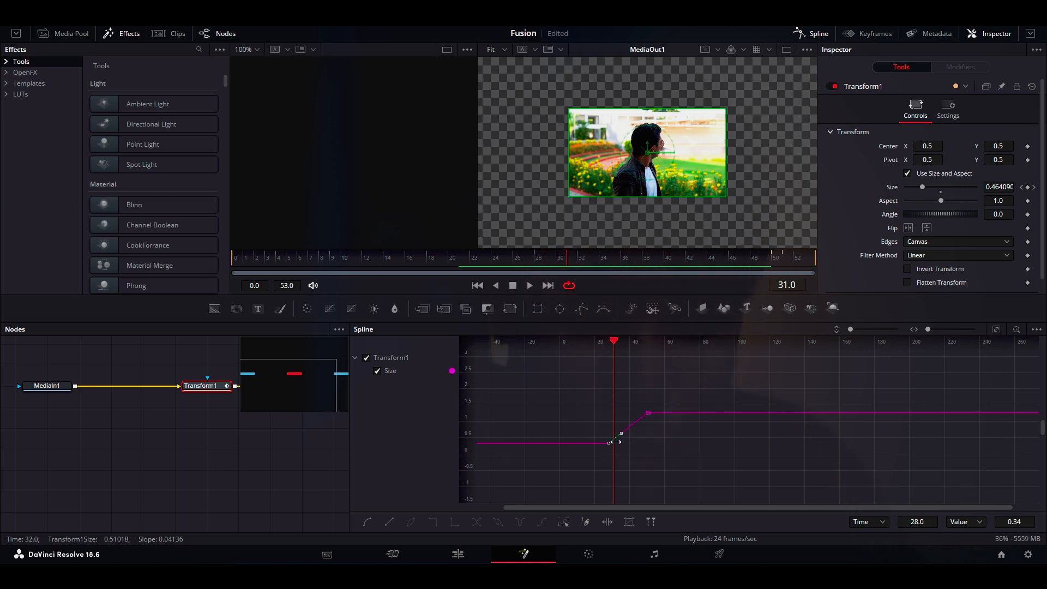
mouse_move(620, 437)
left_mouse_down()
mouse_move(647, 447)
mouse_move(630, 446)
left_mouse_up()
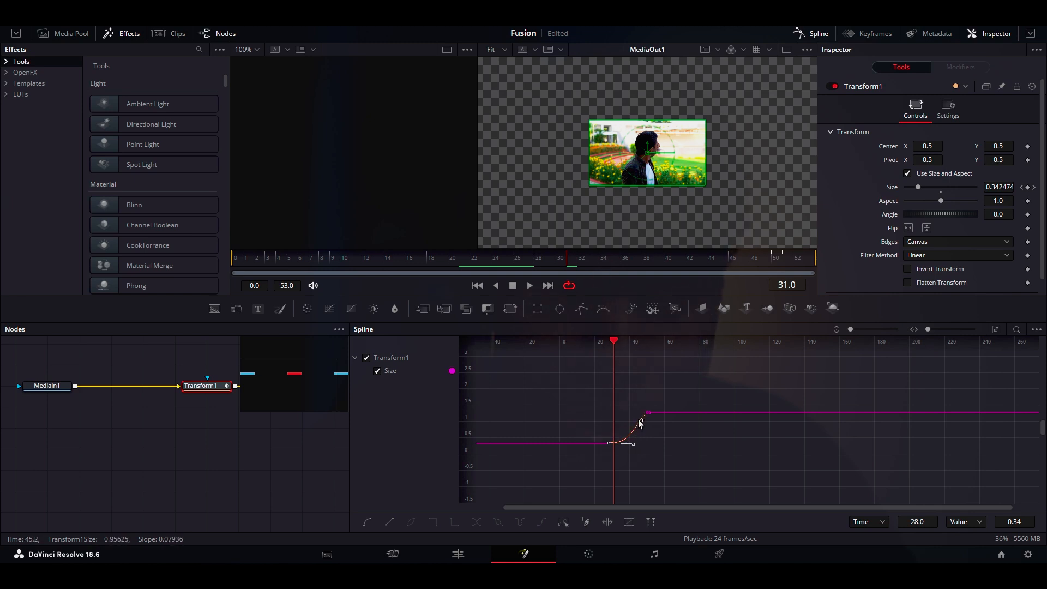
left_click_drag(648, 417, 636, 429)
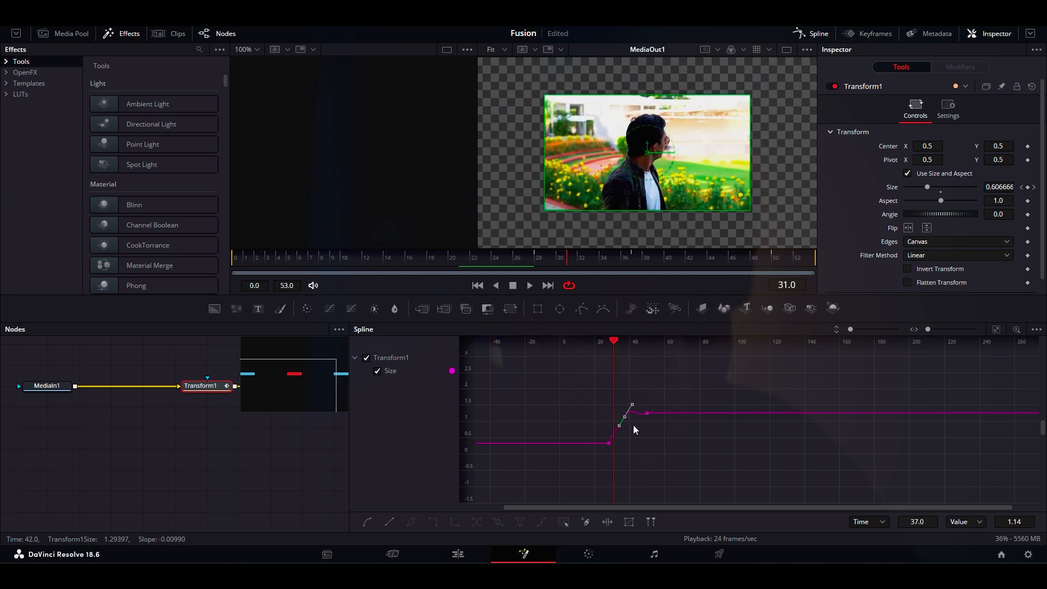
key("ctrl+z")
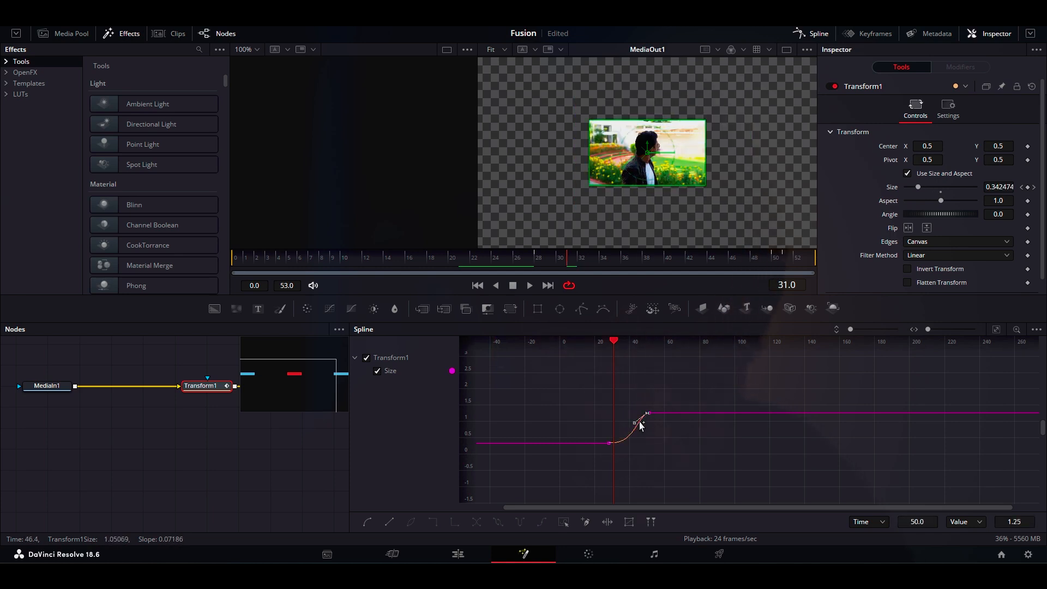
left_click_drag(632, 427, 621, 414)
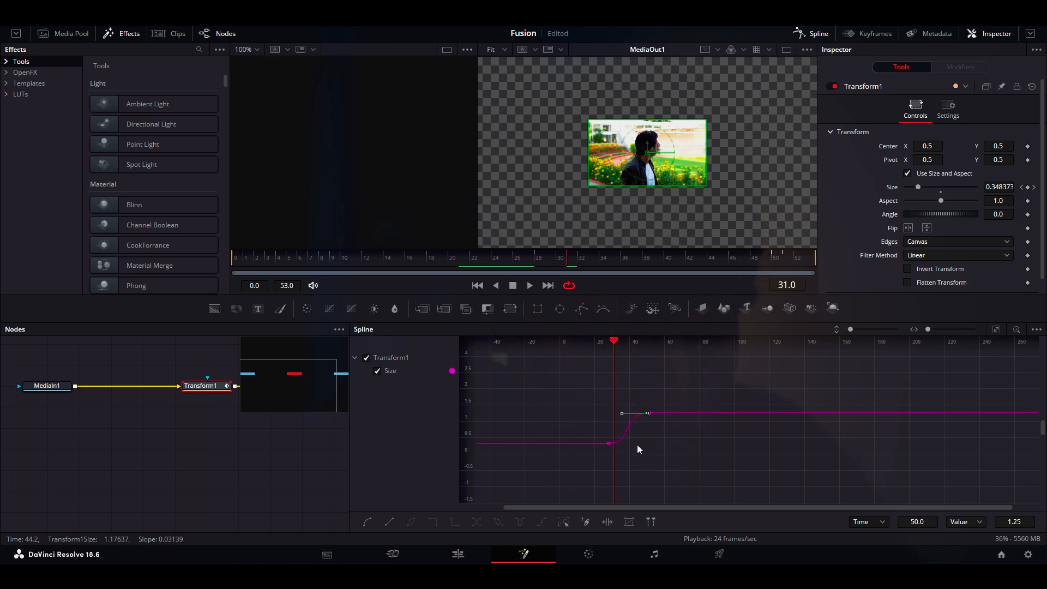
Step: Play the eased zoom from the clip's start, and lengthen the curve handles for a steeper speed ramp
scroll(629, 427, "up", 5)
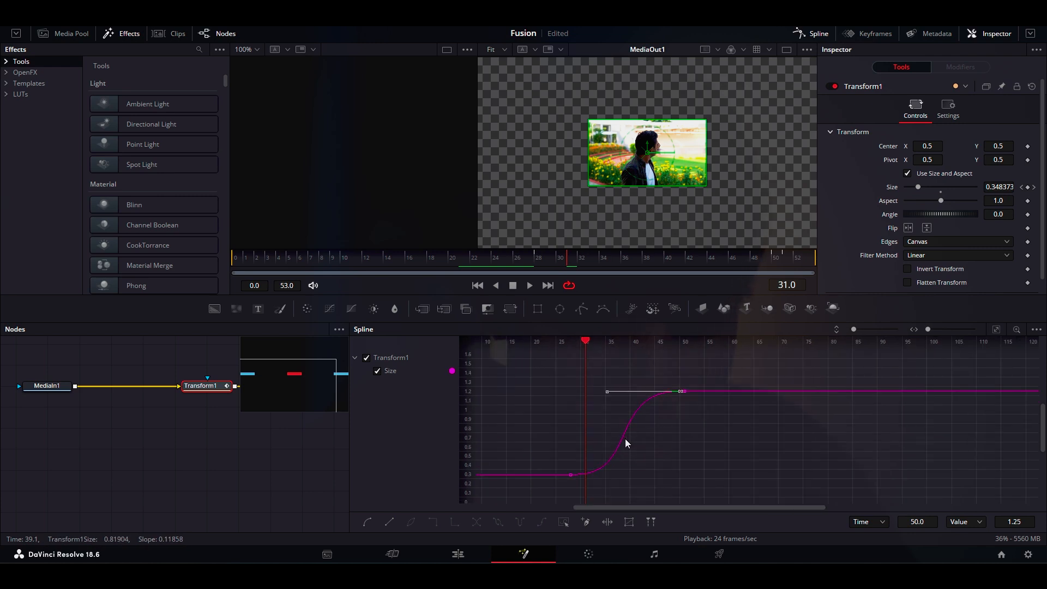
left_click_drag(584, 339, 532, 343)
key("space")
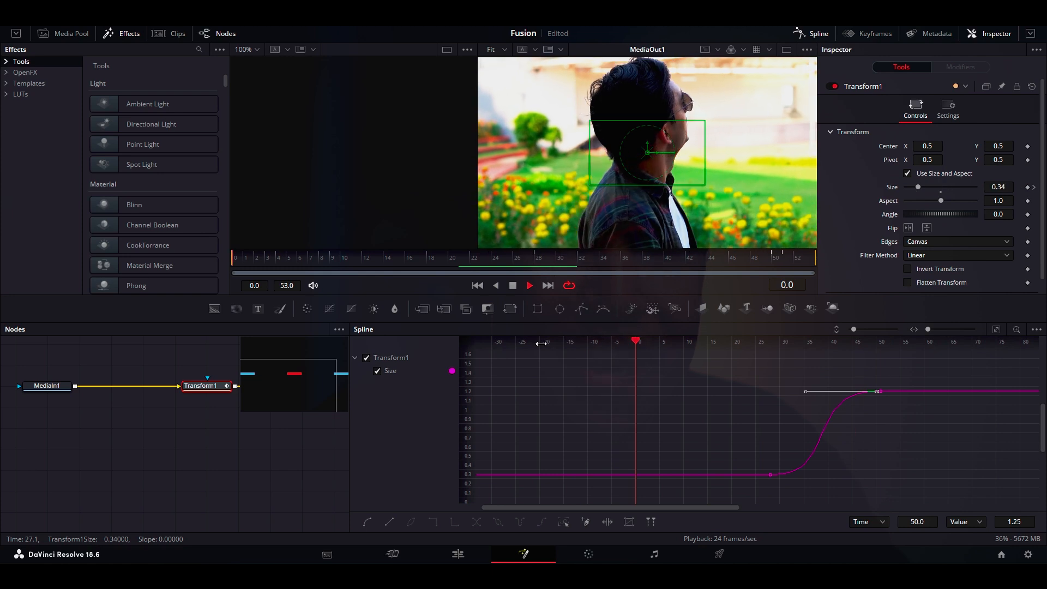
key("space")
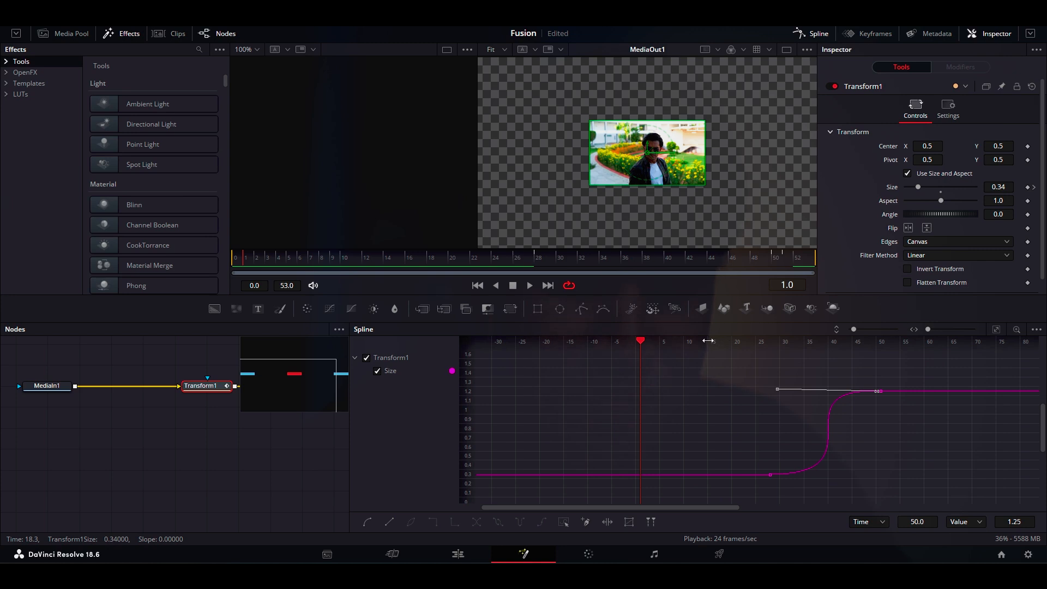
left_click(638, 342)
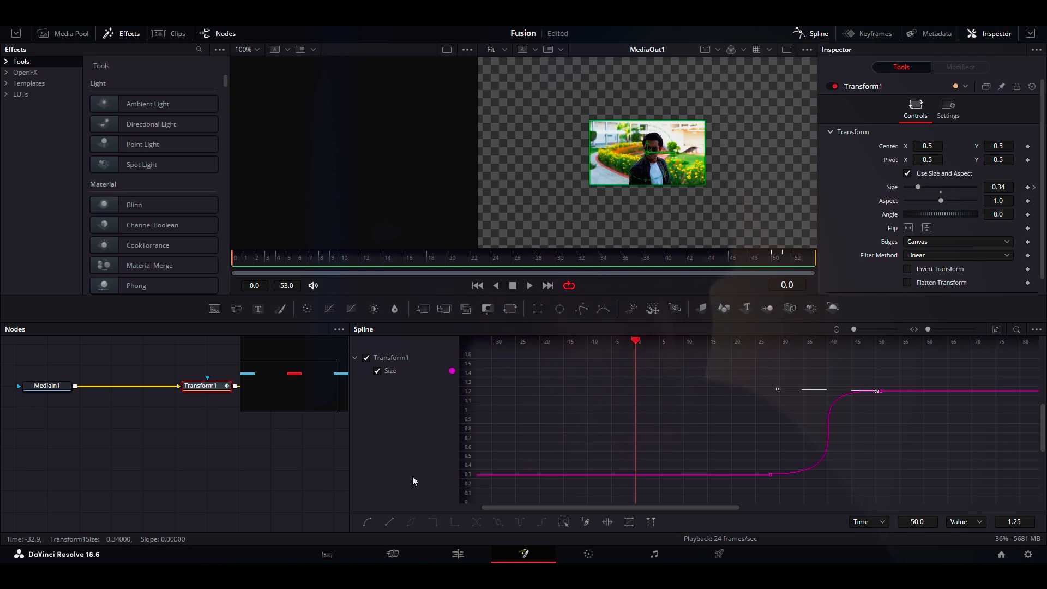
Step: Undo the steep easing, flatten the first Size keyframe's outgoing handle for a gentle ease, and play the animation
key("ctrl+z")
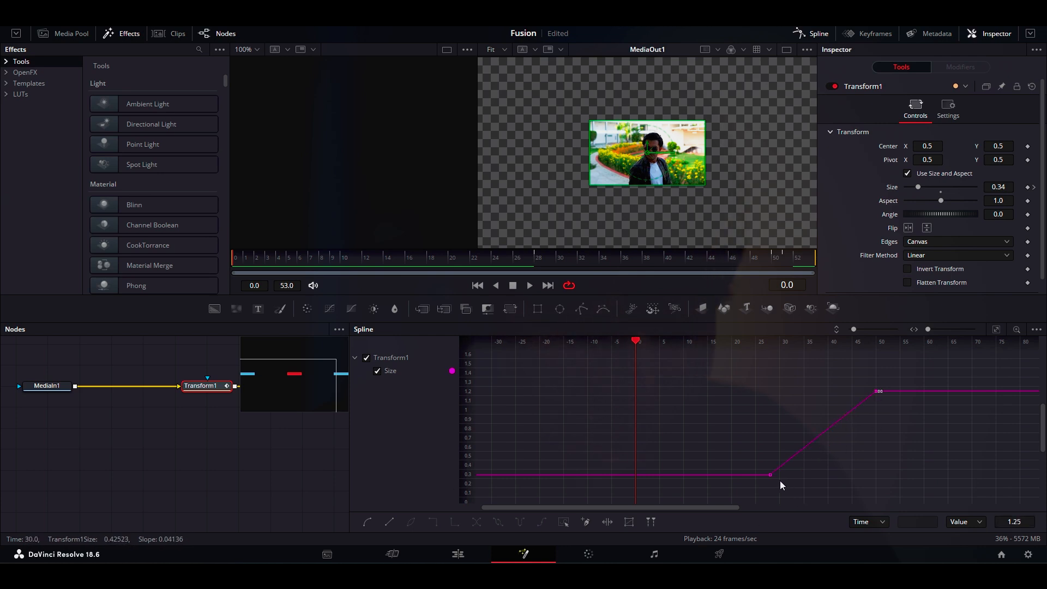
left_click(805, 447)
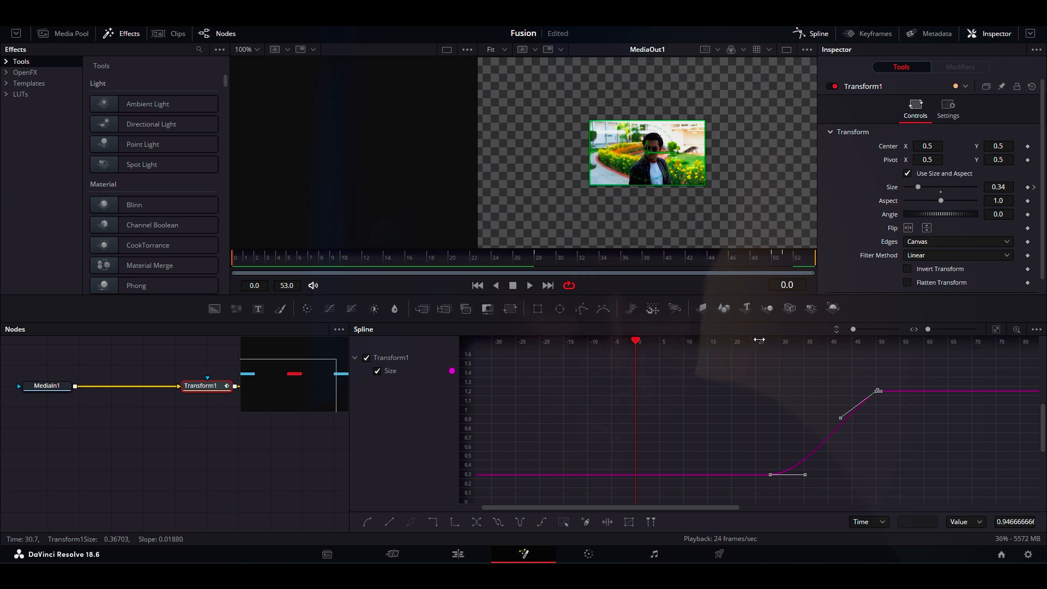
key("space")
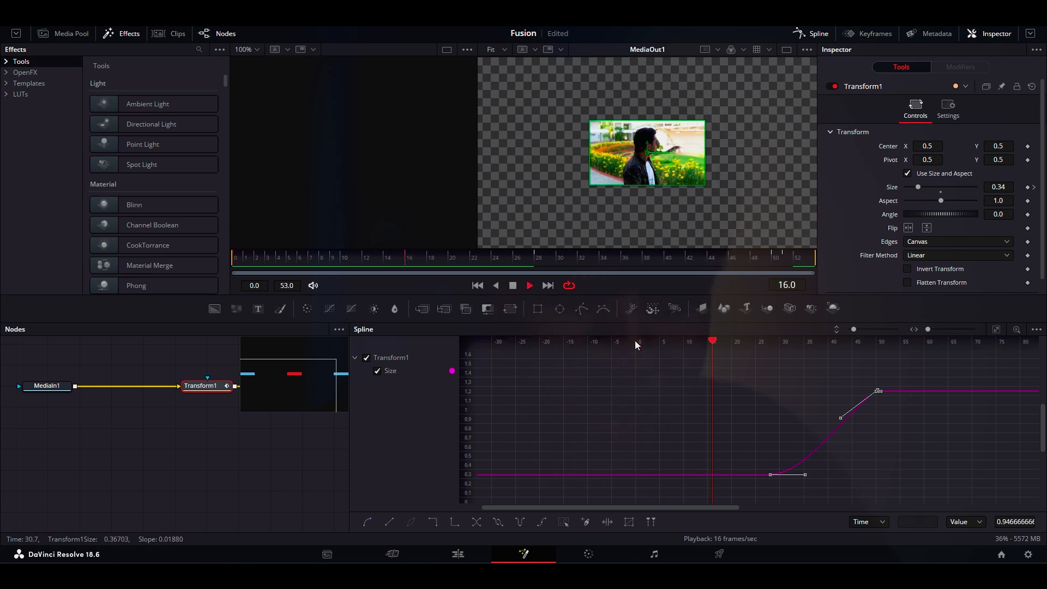
key("space")
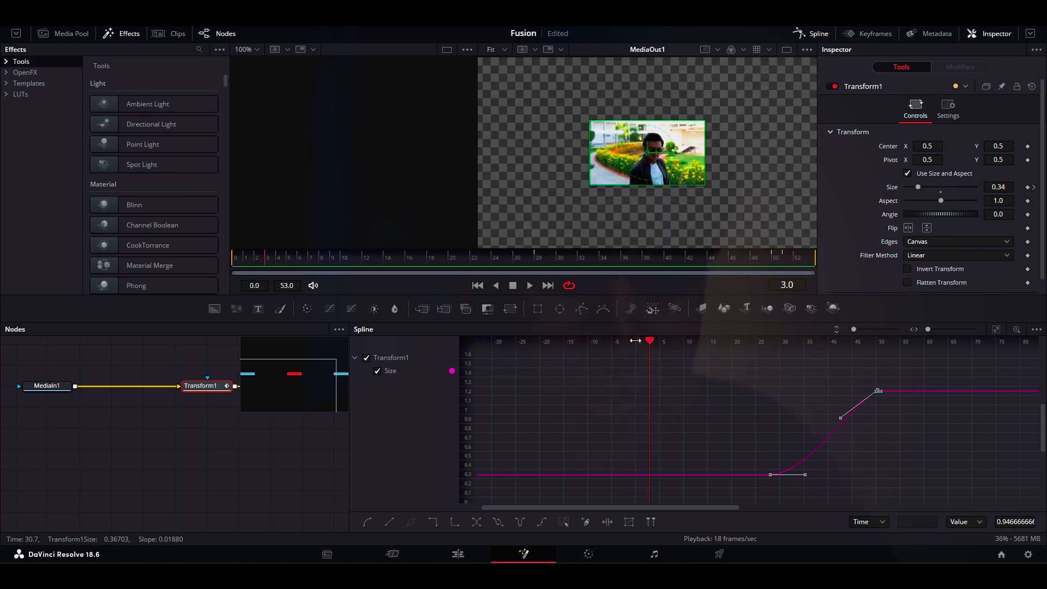